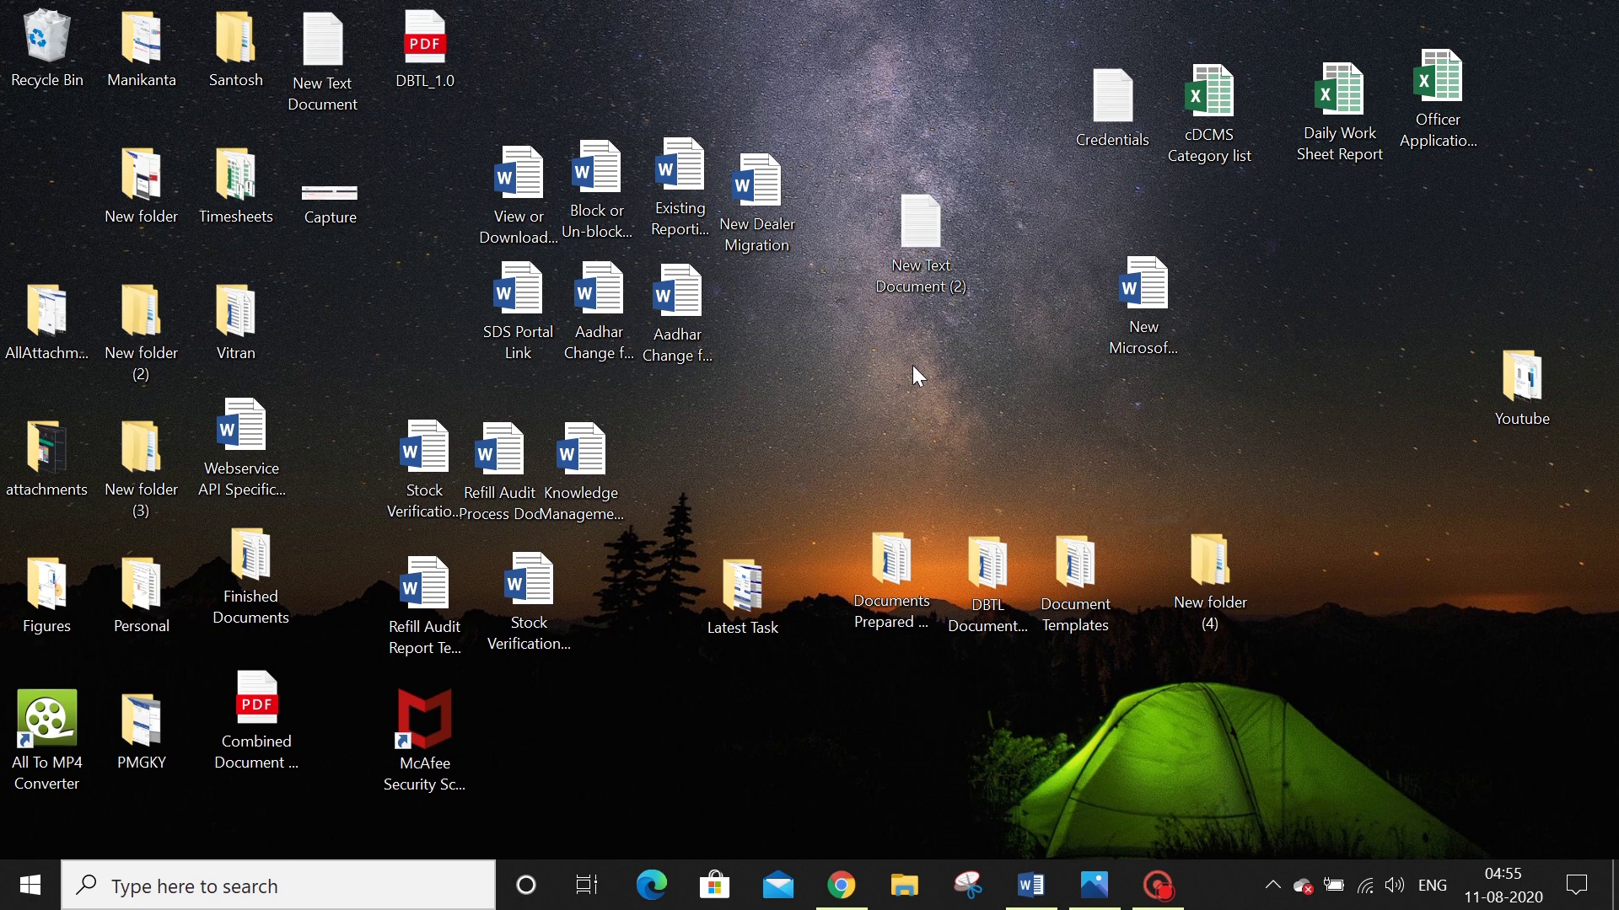
Bring up the emoji picker over the desktop and dismiss it without inserting an emoji.
key("super+period")
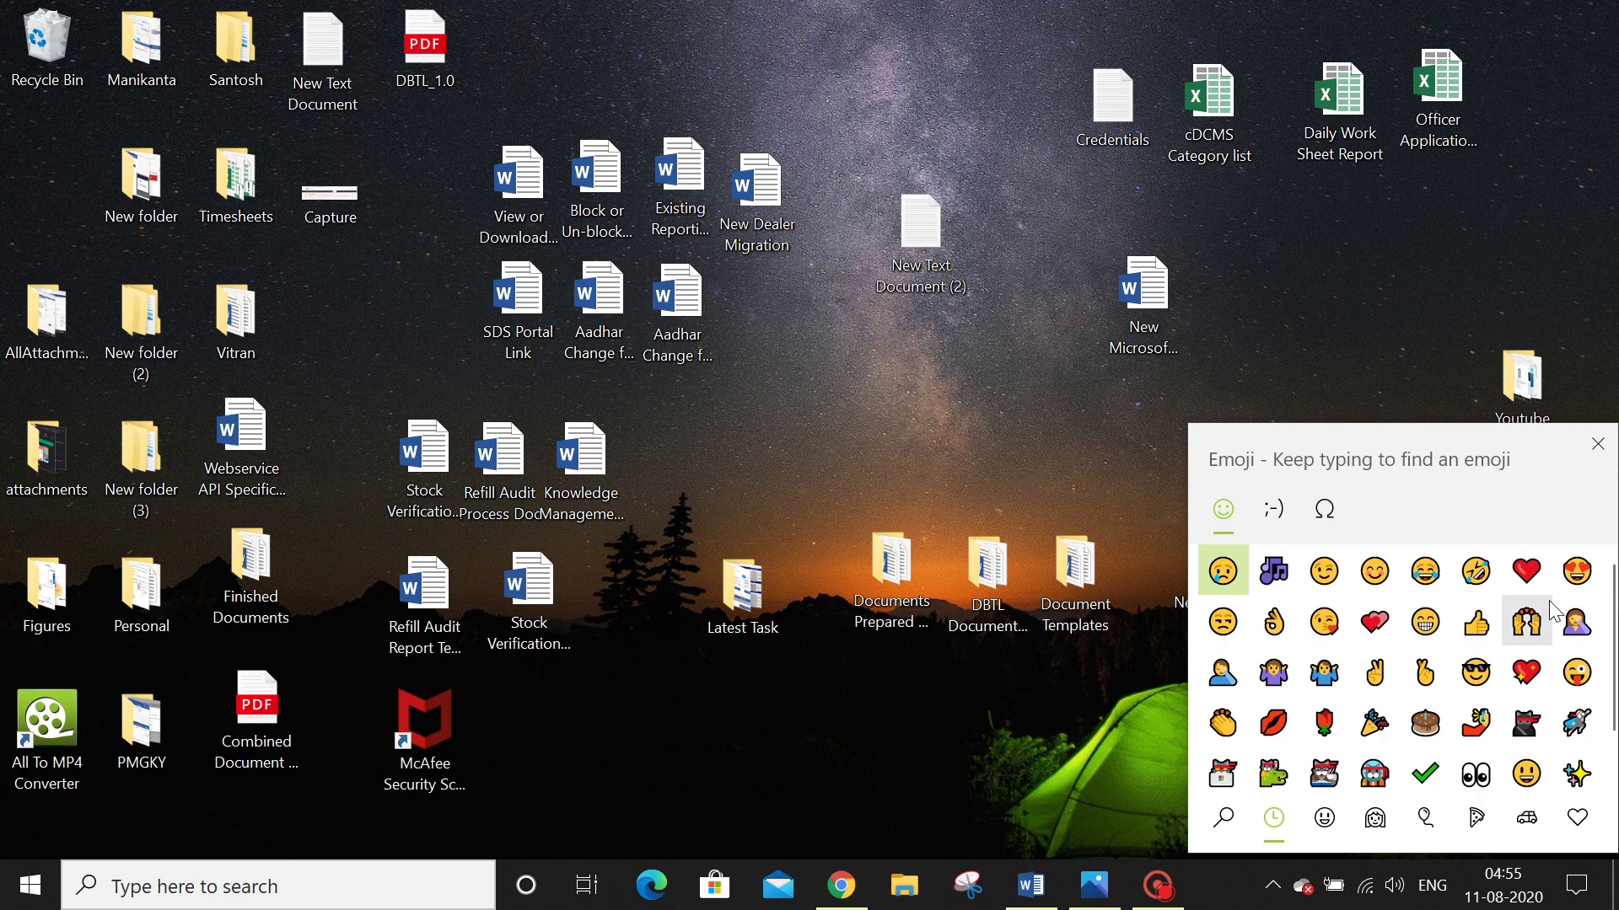
left_click(1601, 442)
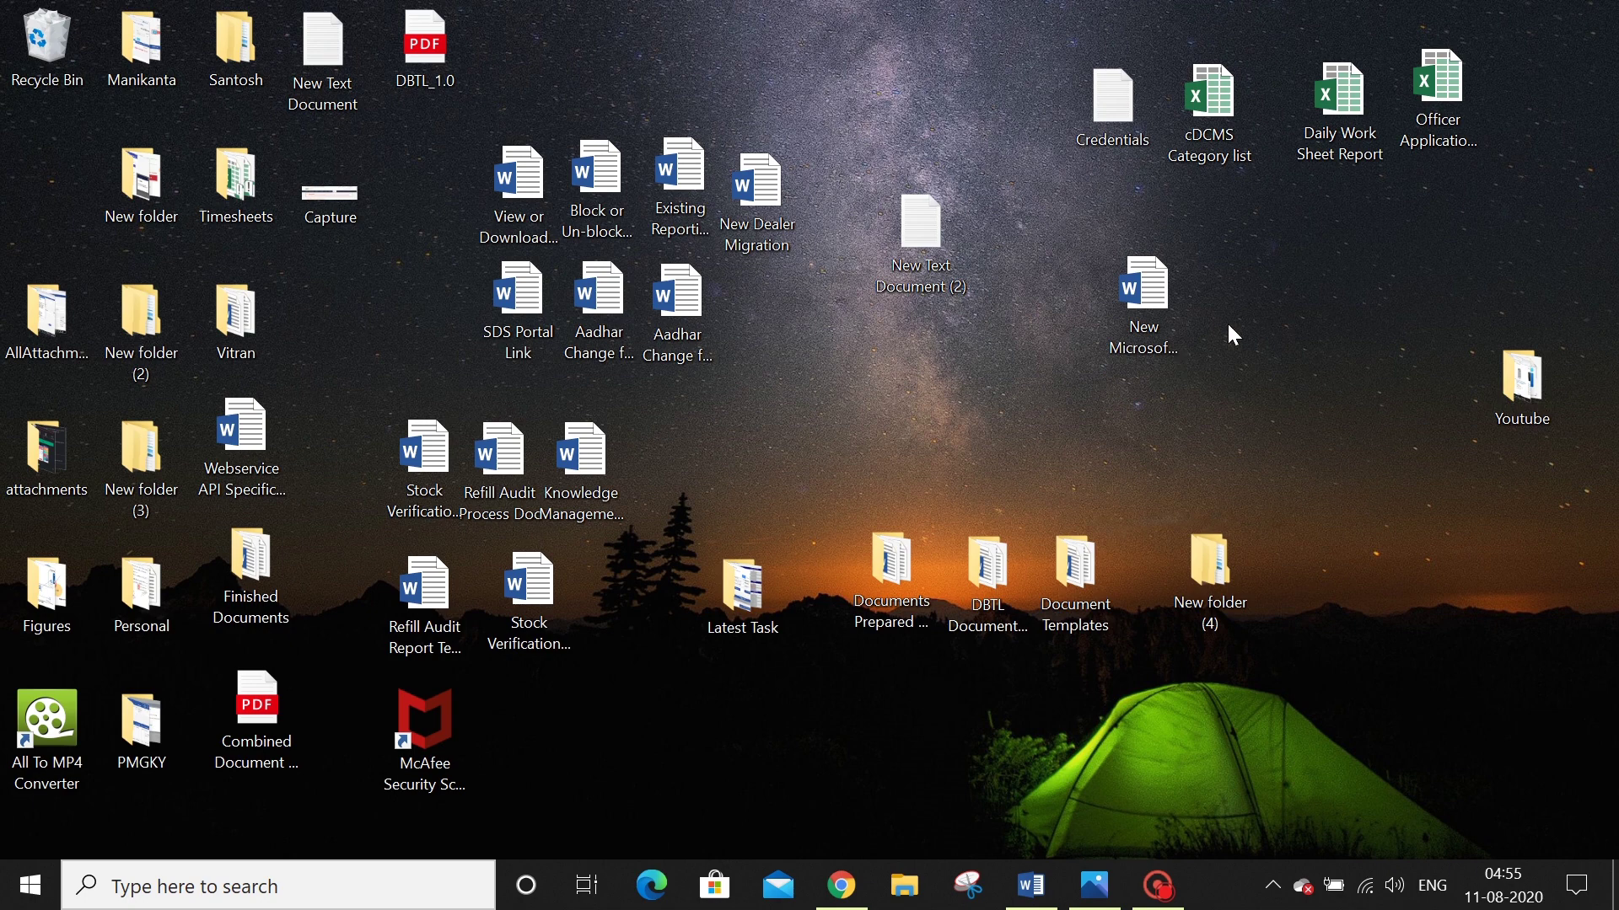
Create a new folder in the empty desktop area near the Youtube folder, keeping the default name.
left_click(1291, 310)
right_click(1301, 272)
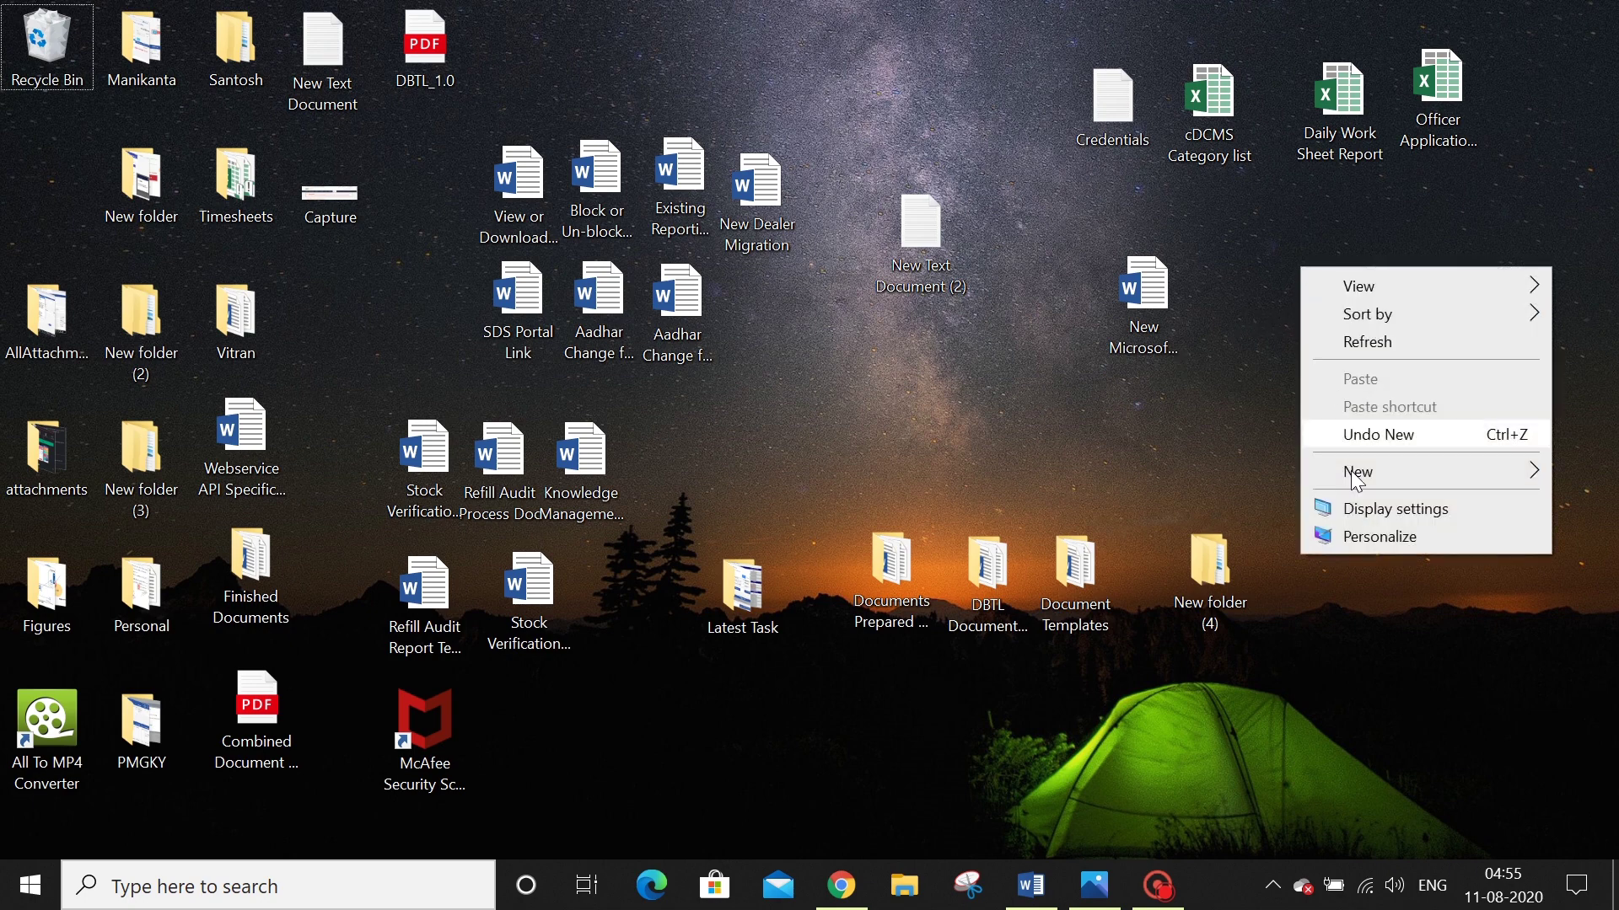
mouse_move(1359, 474)
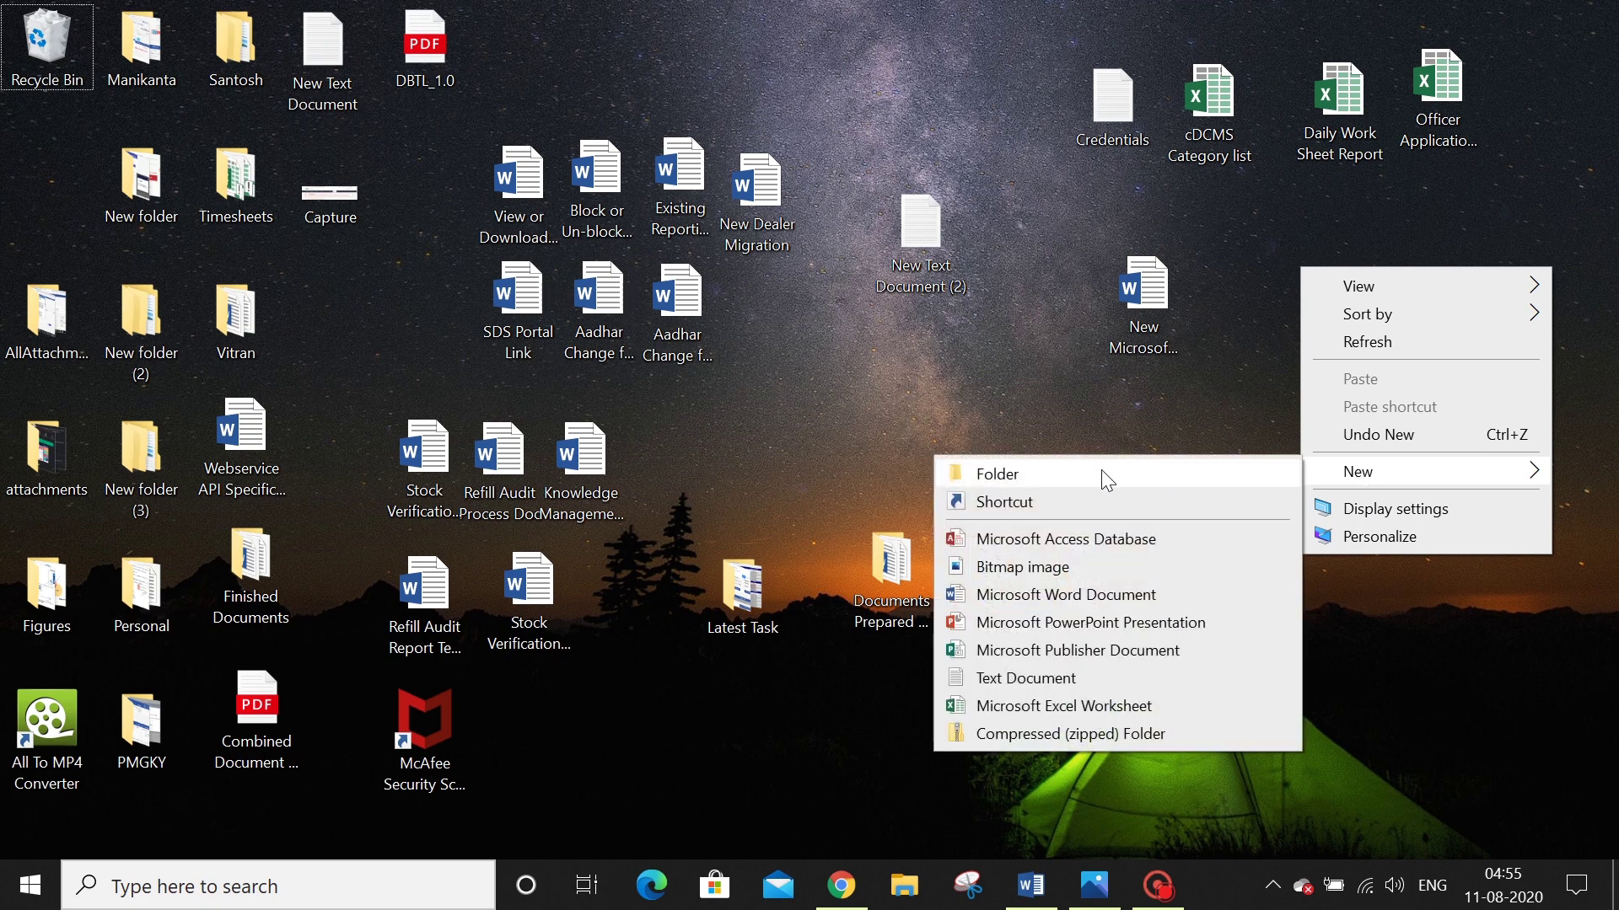
left_click(1106, 473)
key("Return")
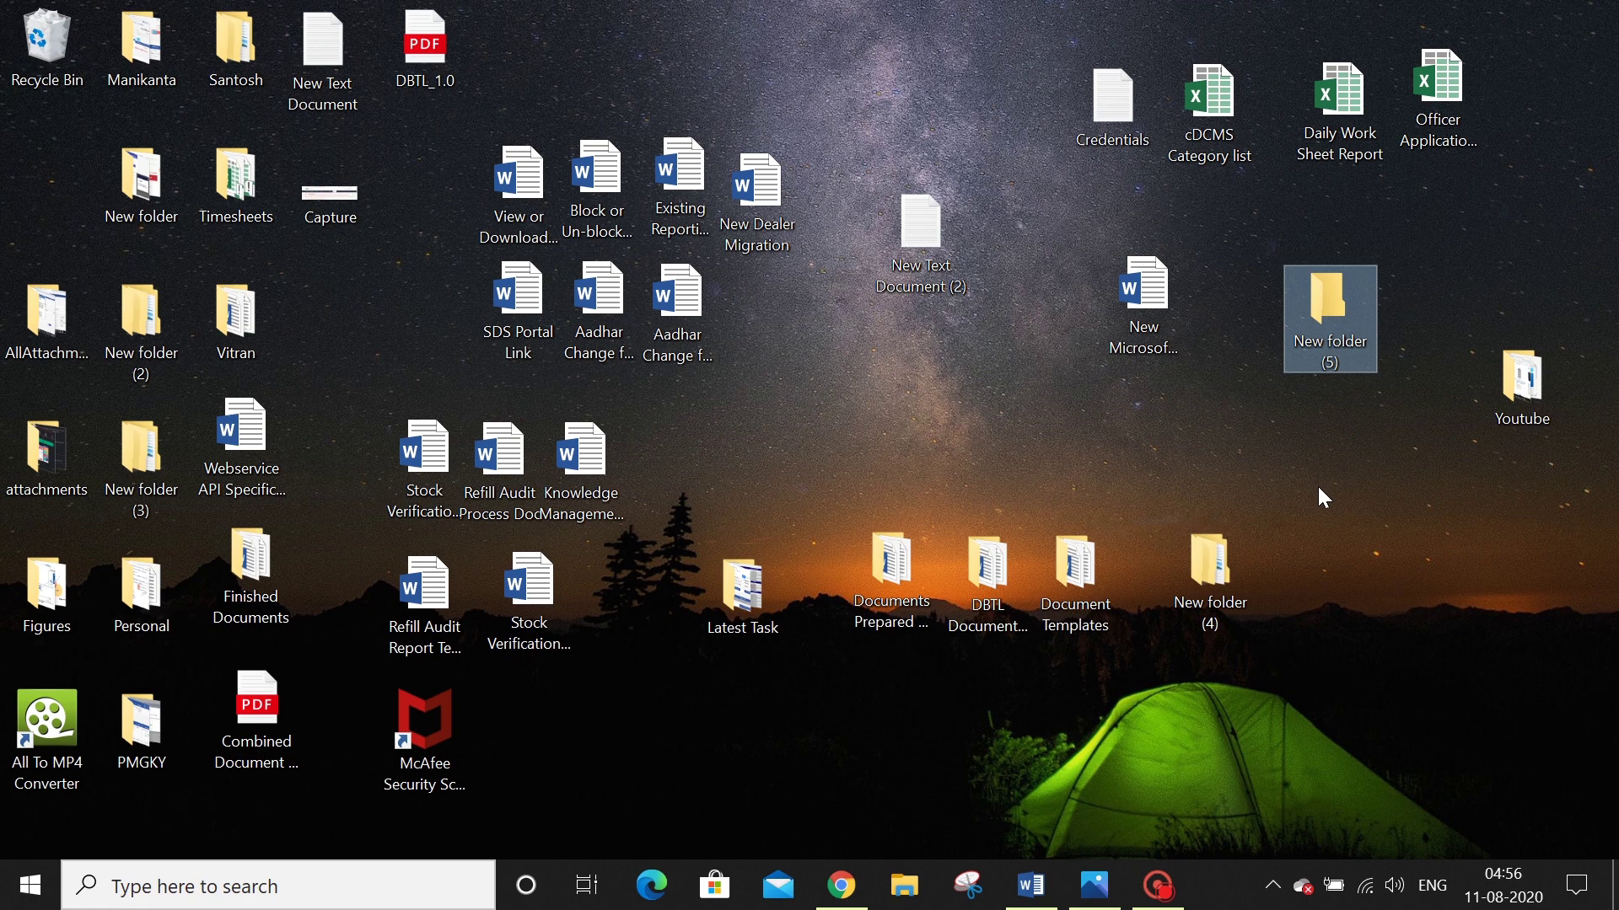
Create three more folders on the desktop in a row, accepting the default name for each.
key("ctrl+shift+n")
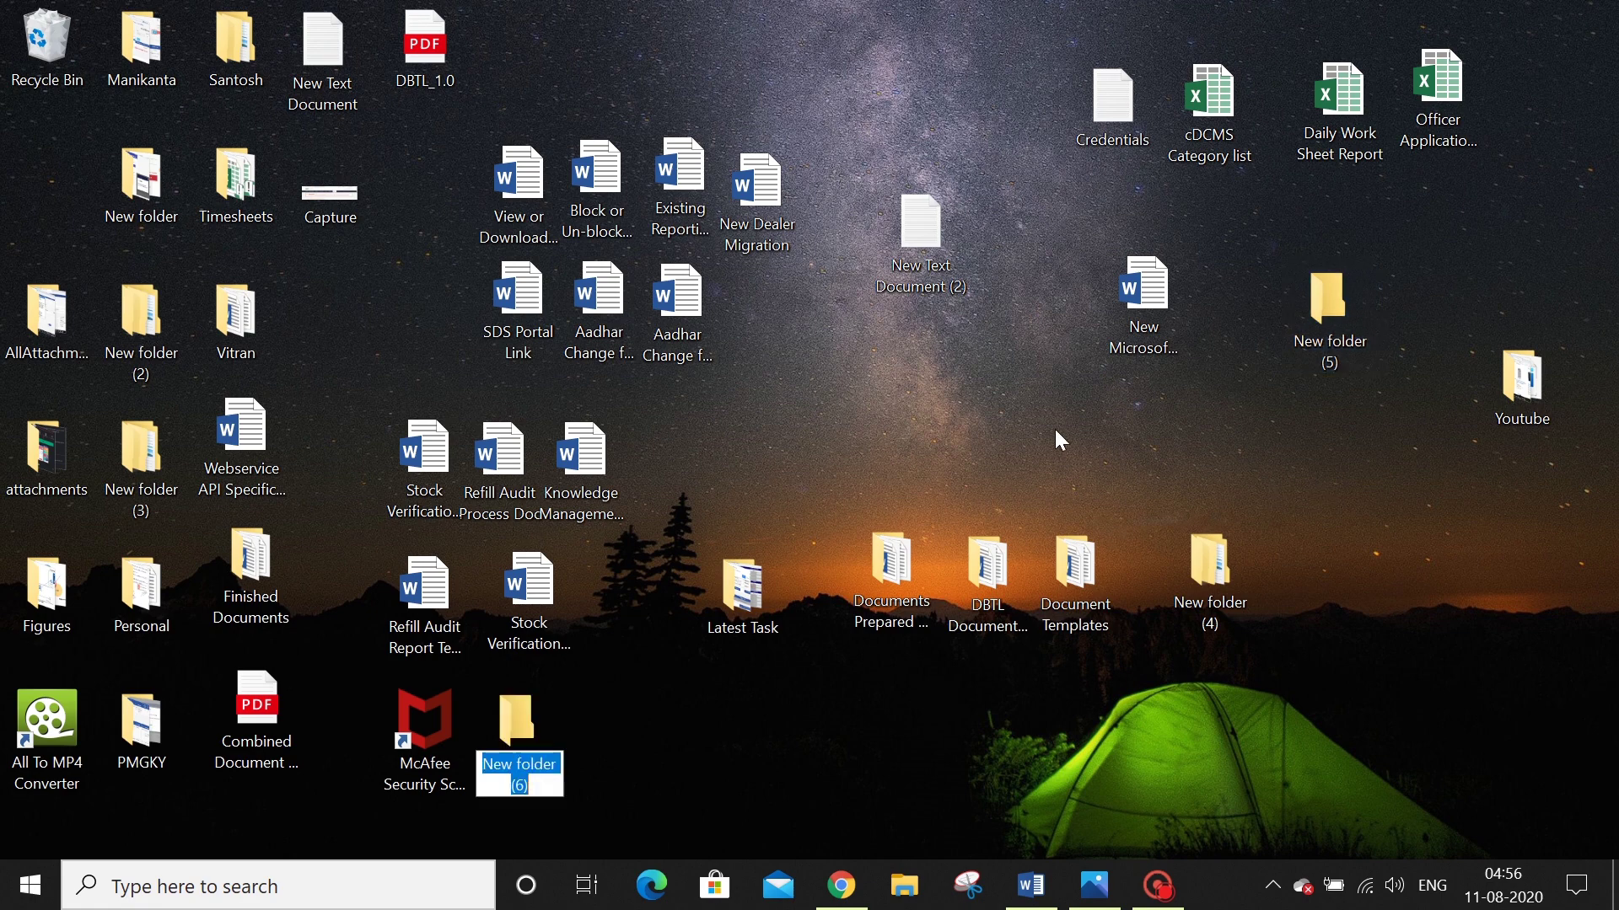
key("Return")
key("ctrl+shift+n")
key("Return")
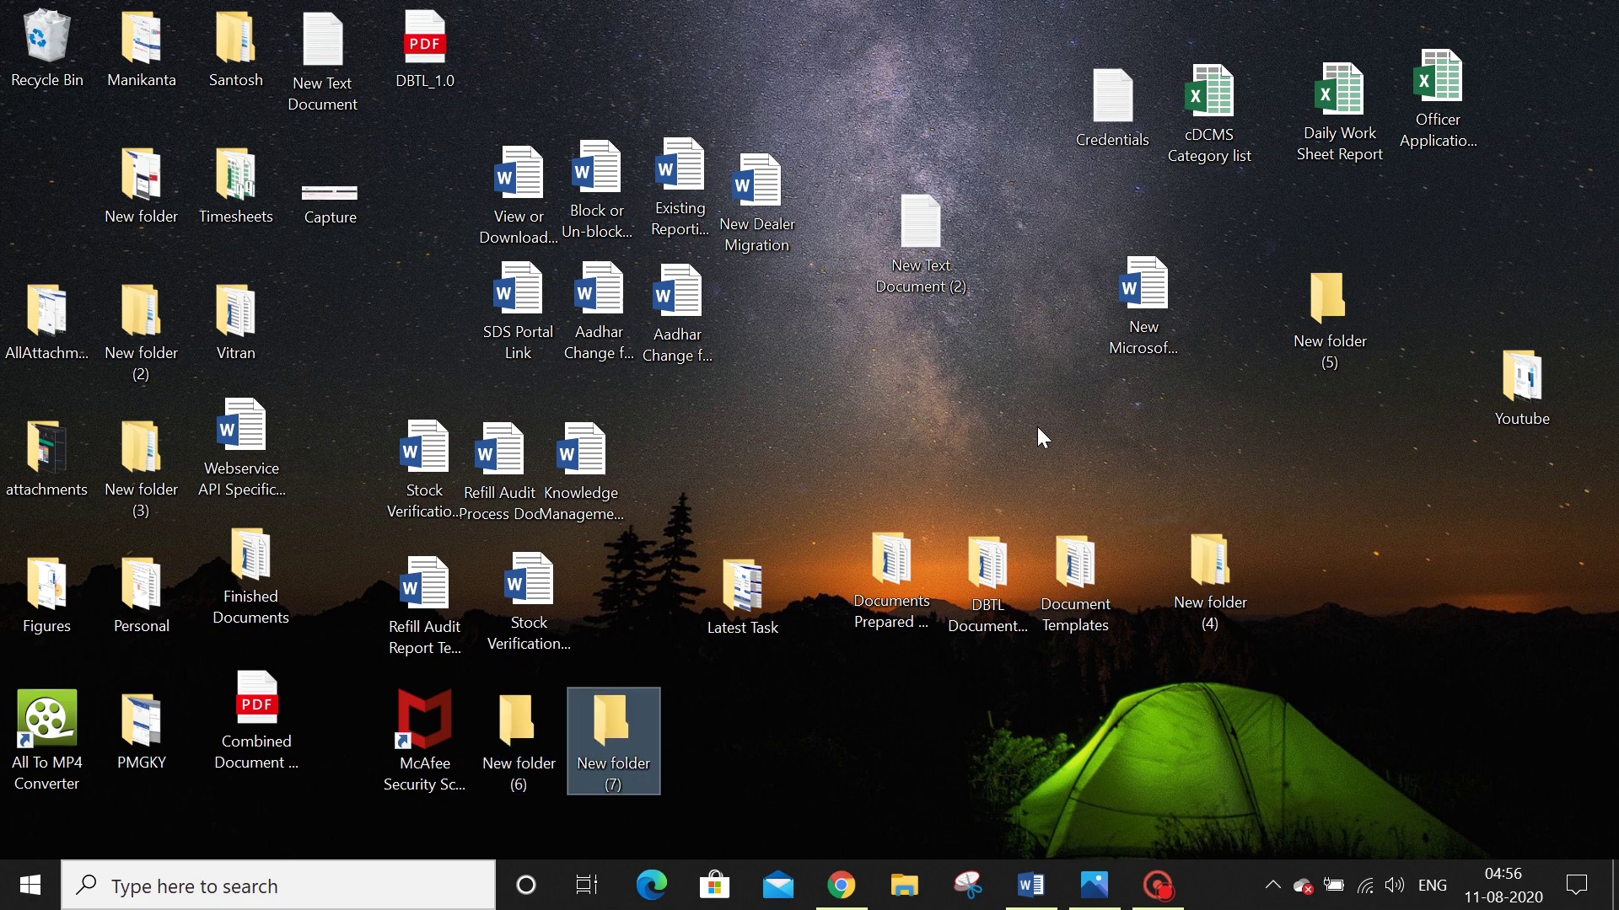
key("ctrl+shift+n")
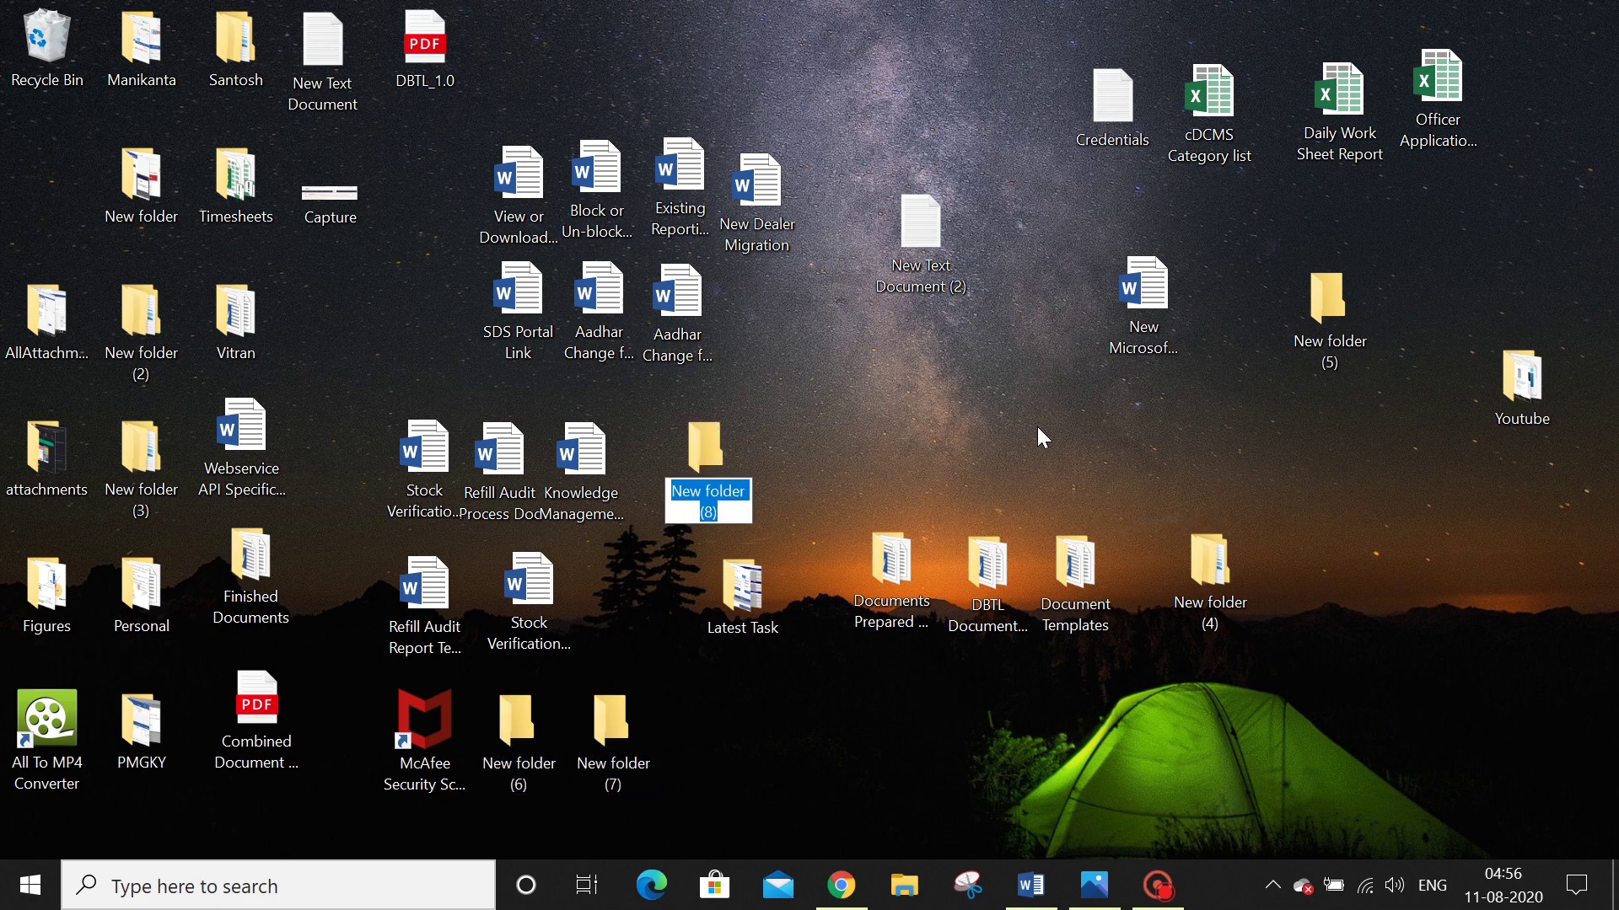
key("Return")
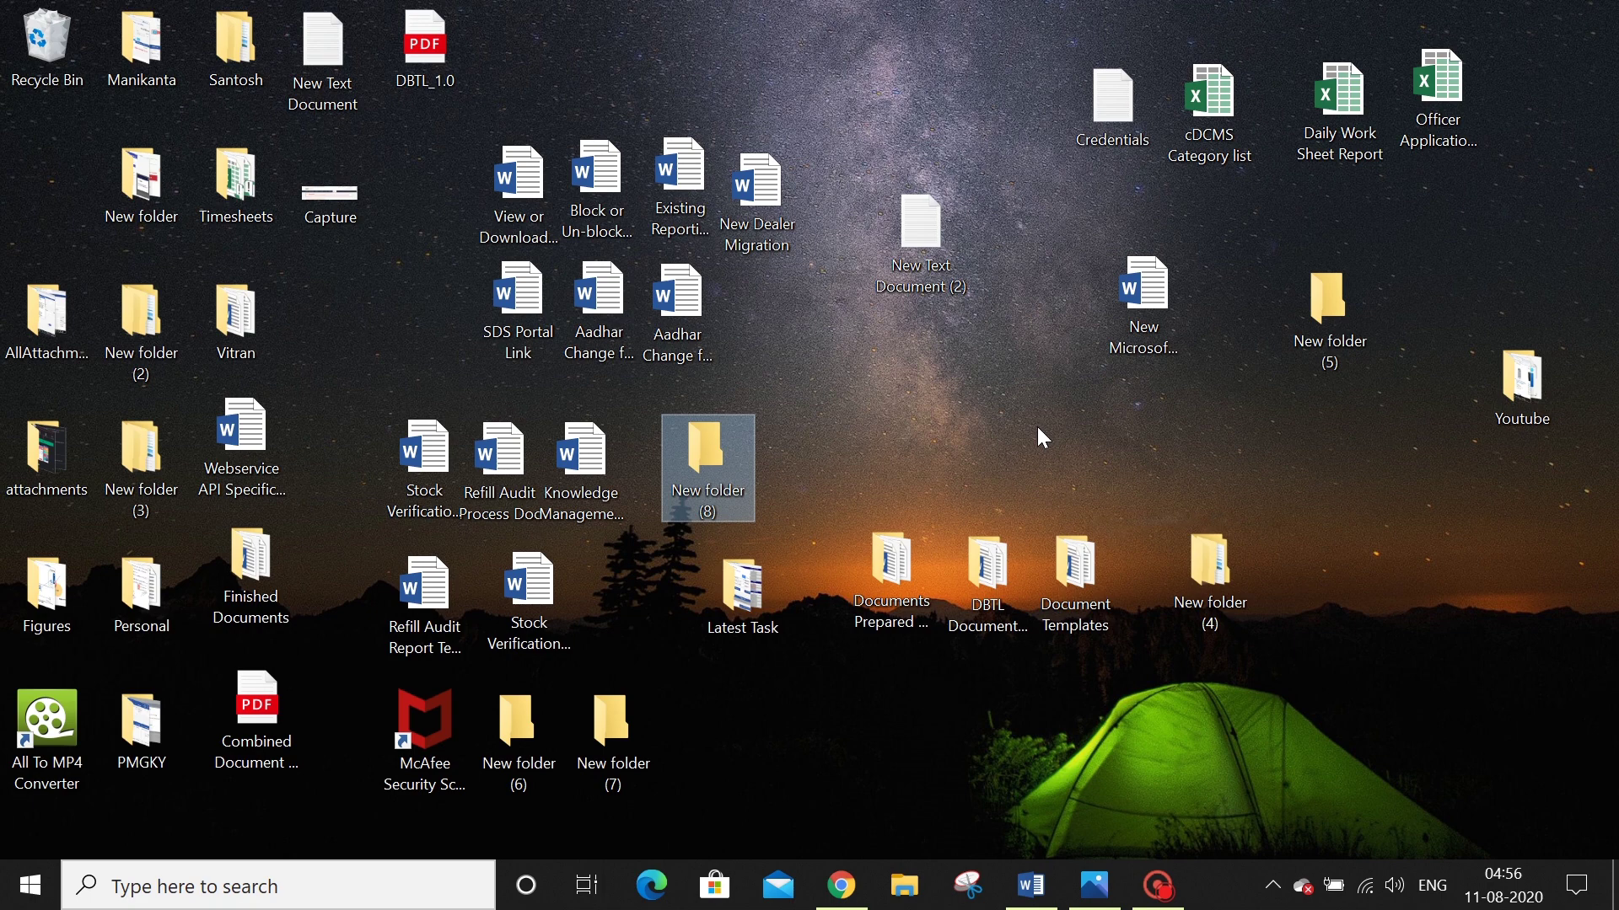
Bring the minimized Chrome, Word and Photos windows back onto the desktop.
left_click(842, 885)
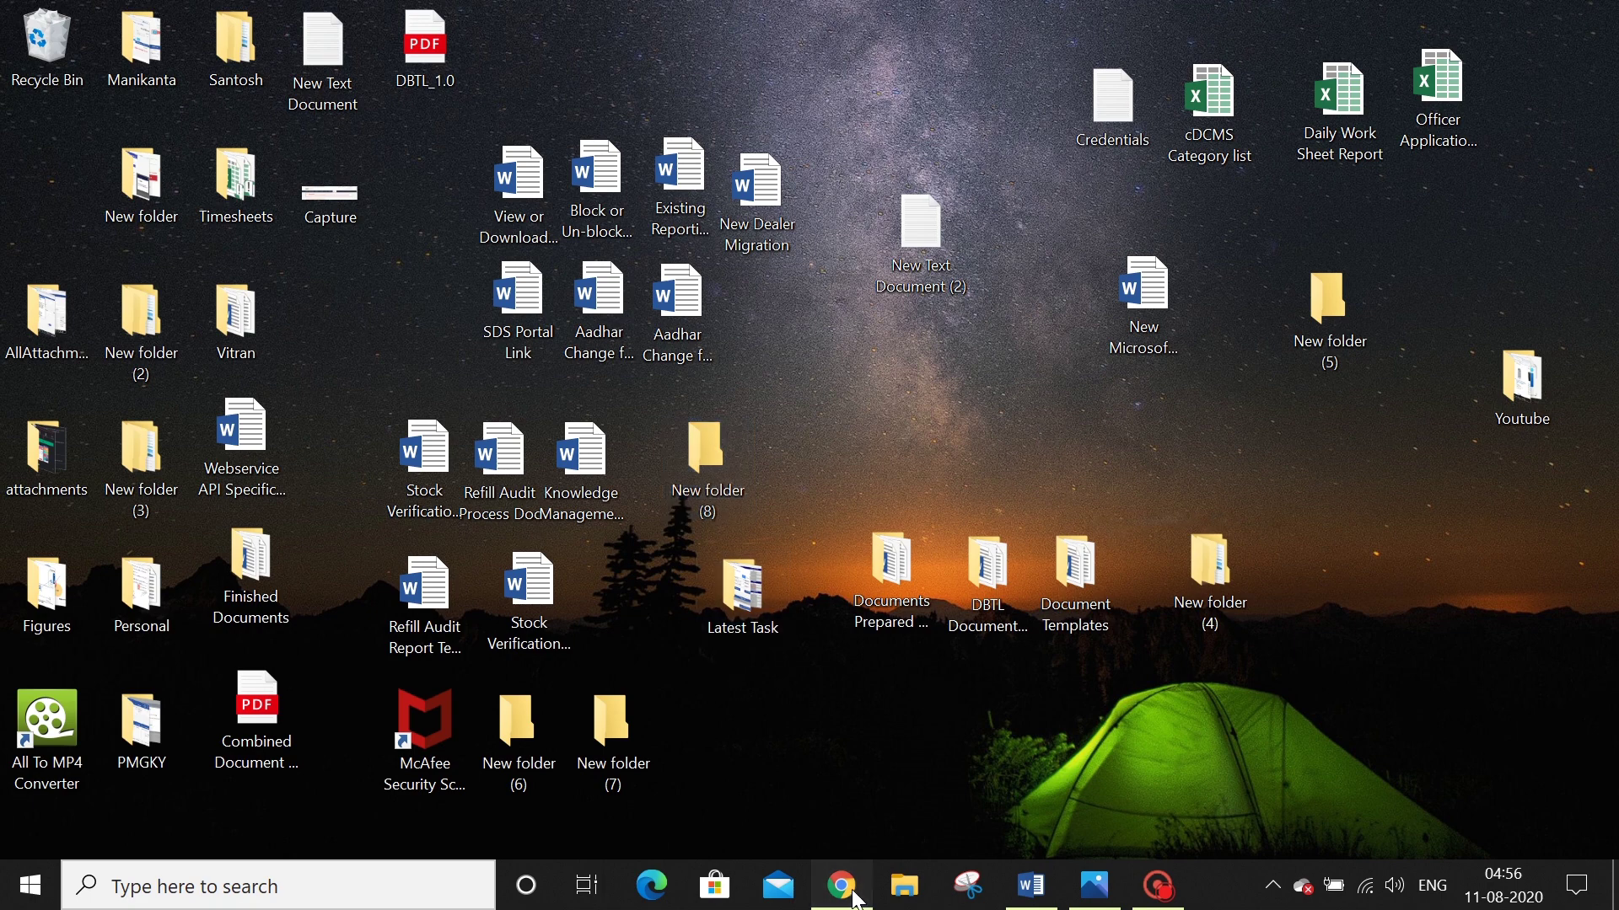
left_click(1030, 886)
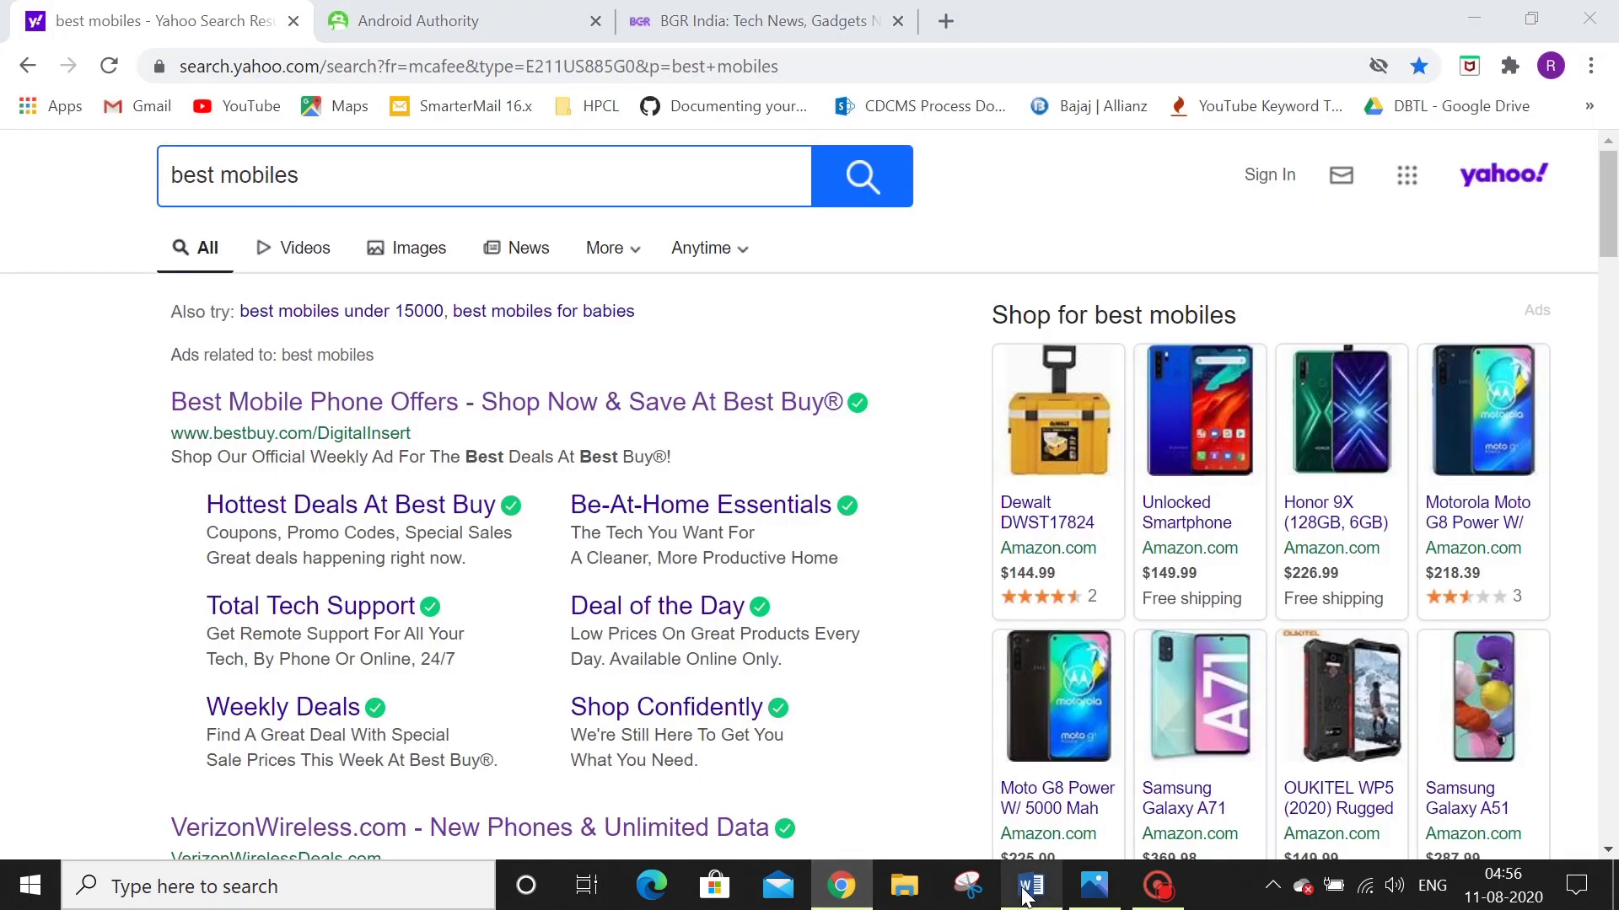
left_click(1094, 886)
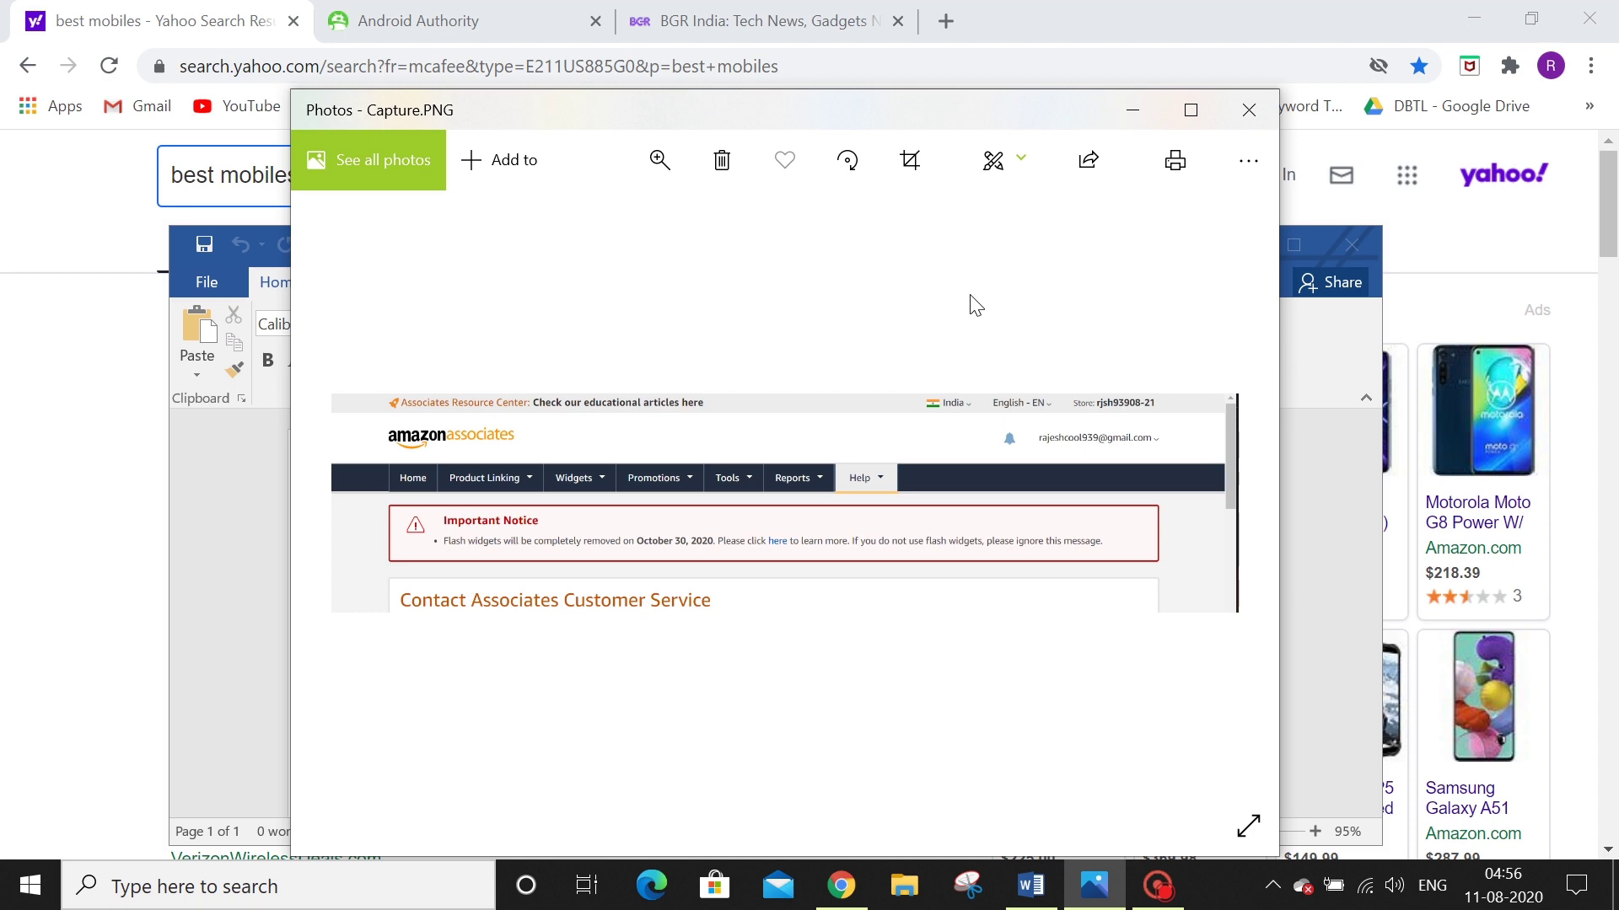
Hide all open windows to show the desktop and restore them, repeating the toggle three times.
key("super+d")
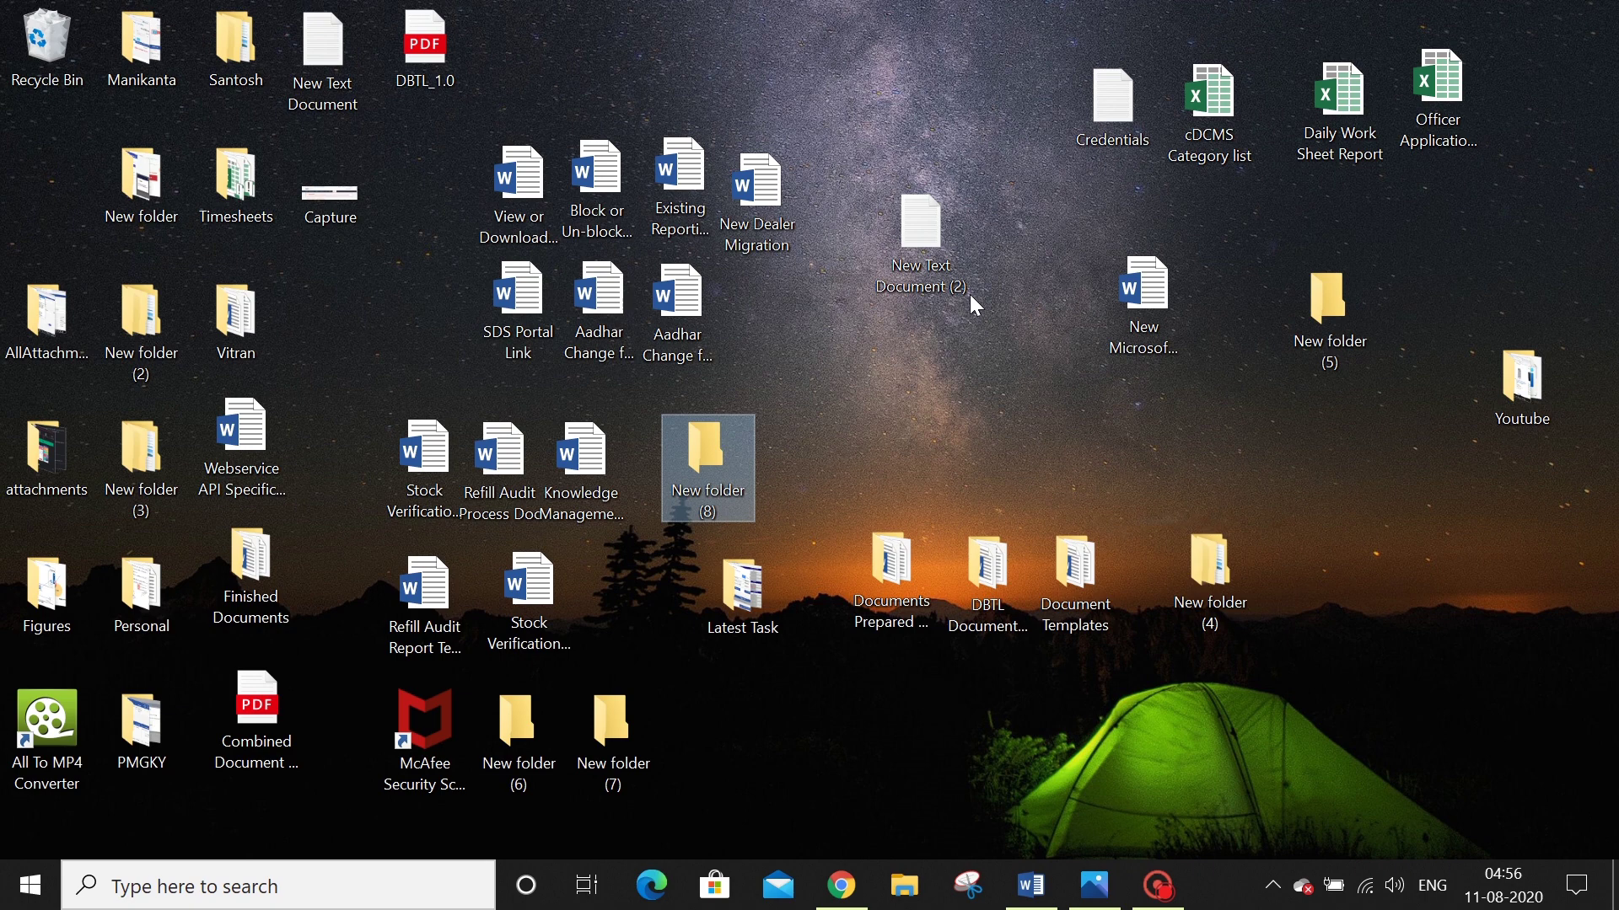
key("super+d")
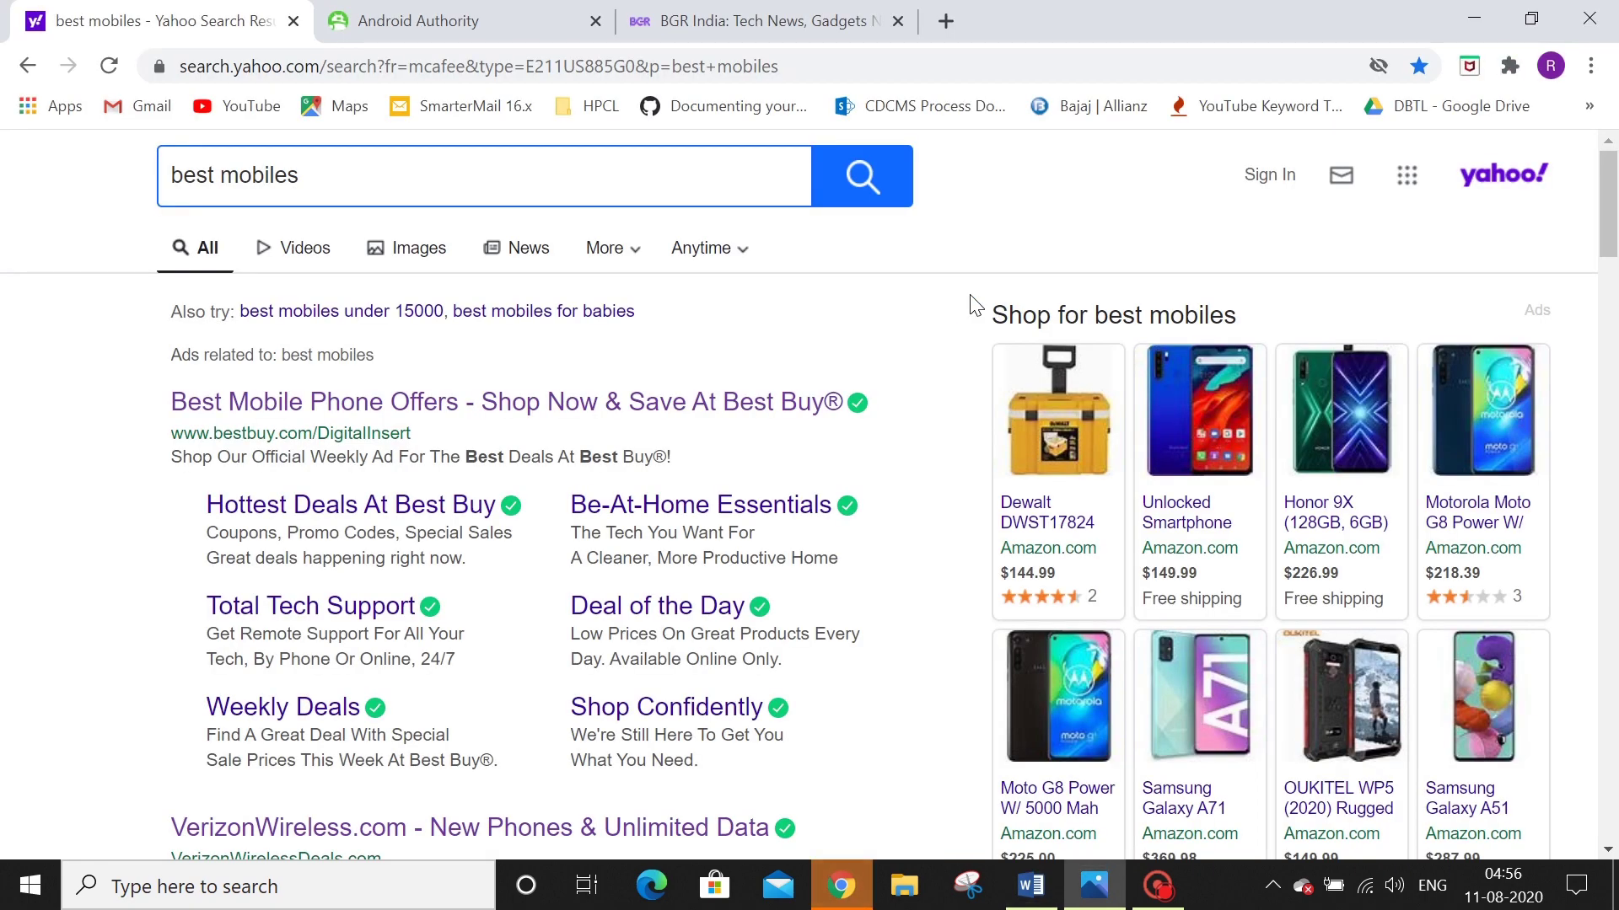
key("super+d")
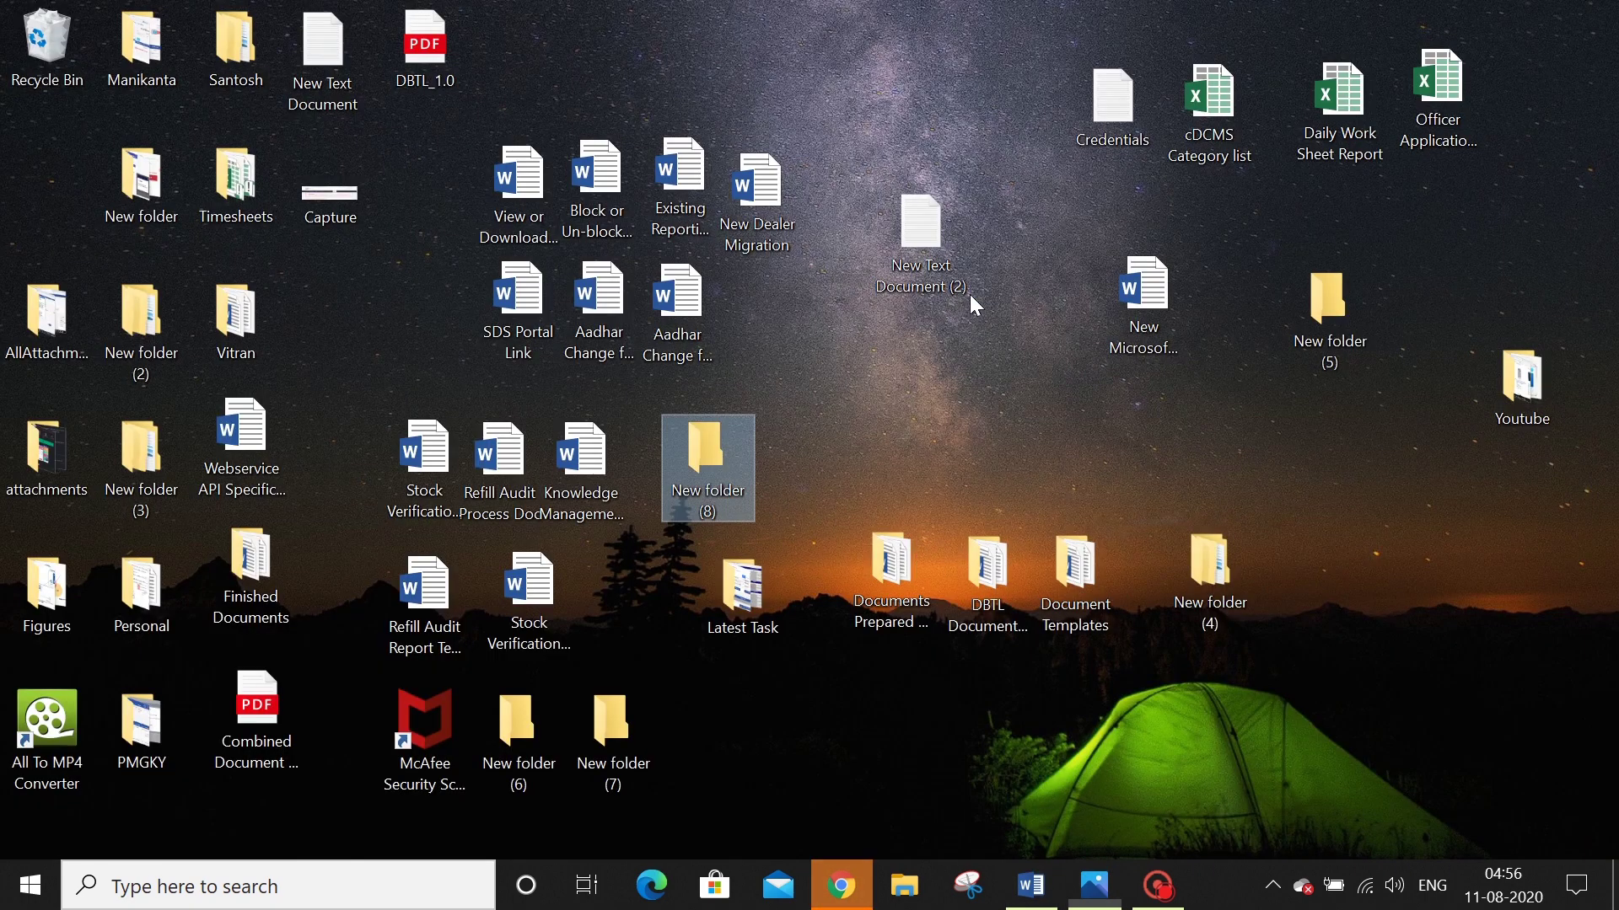
key("super+d")
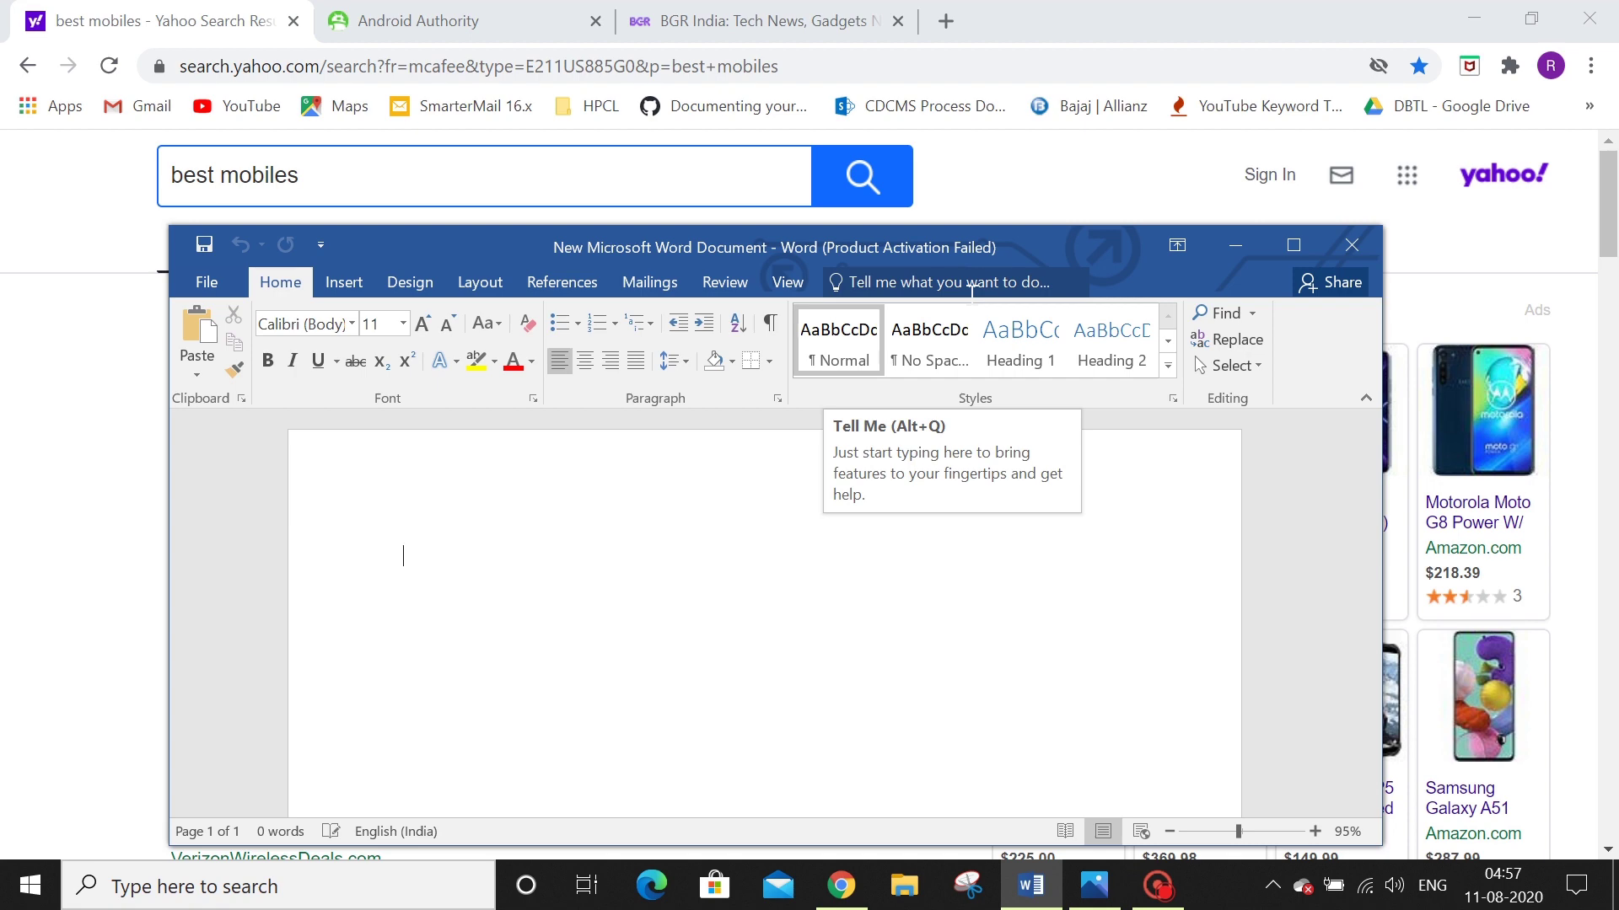
key("super+d")
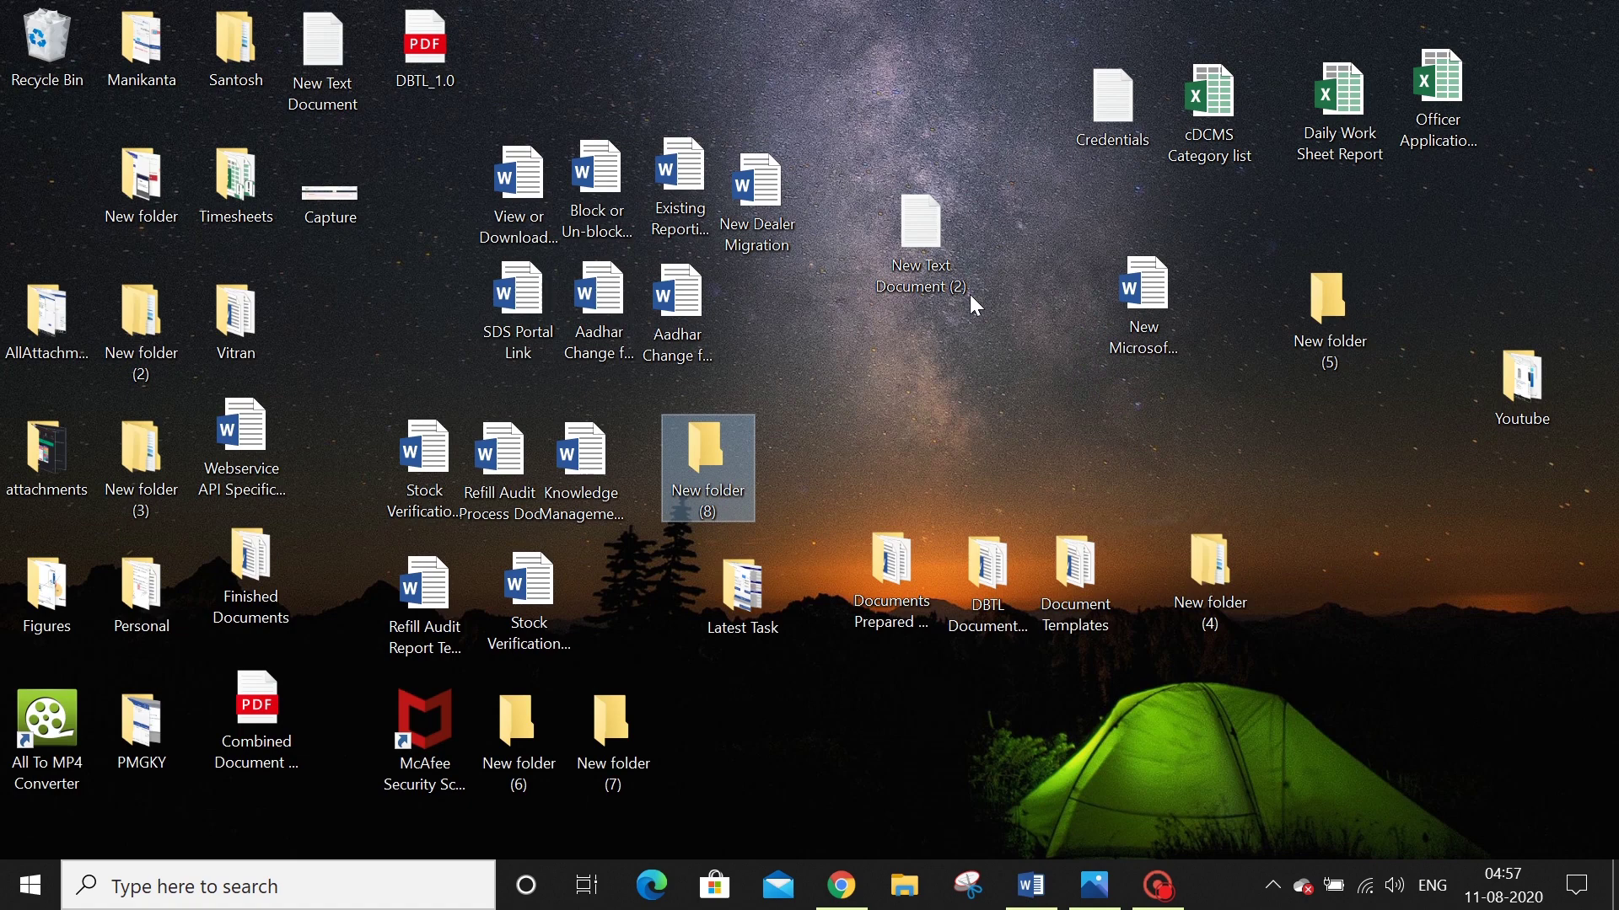
key("super+d")
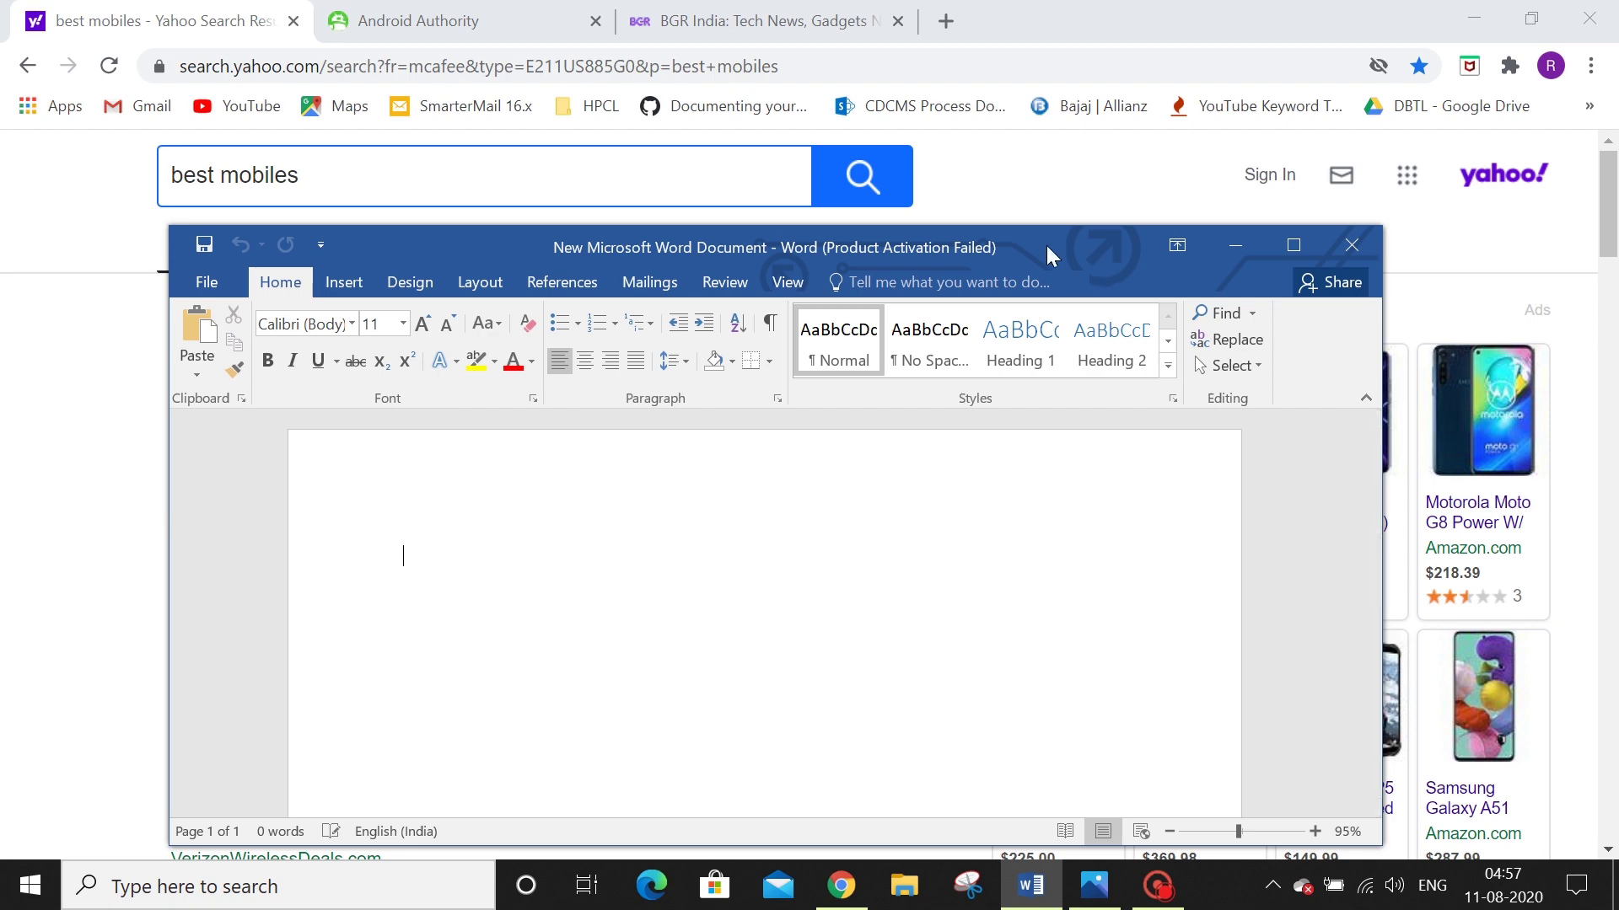
Minimize every window except Word and restore them, repositioning the Word window over the browser.
left_click_drag(1049, 244, 1101, 268)
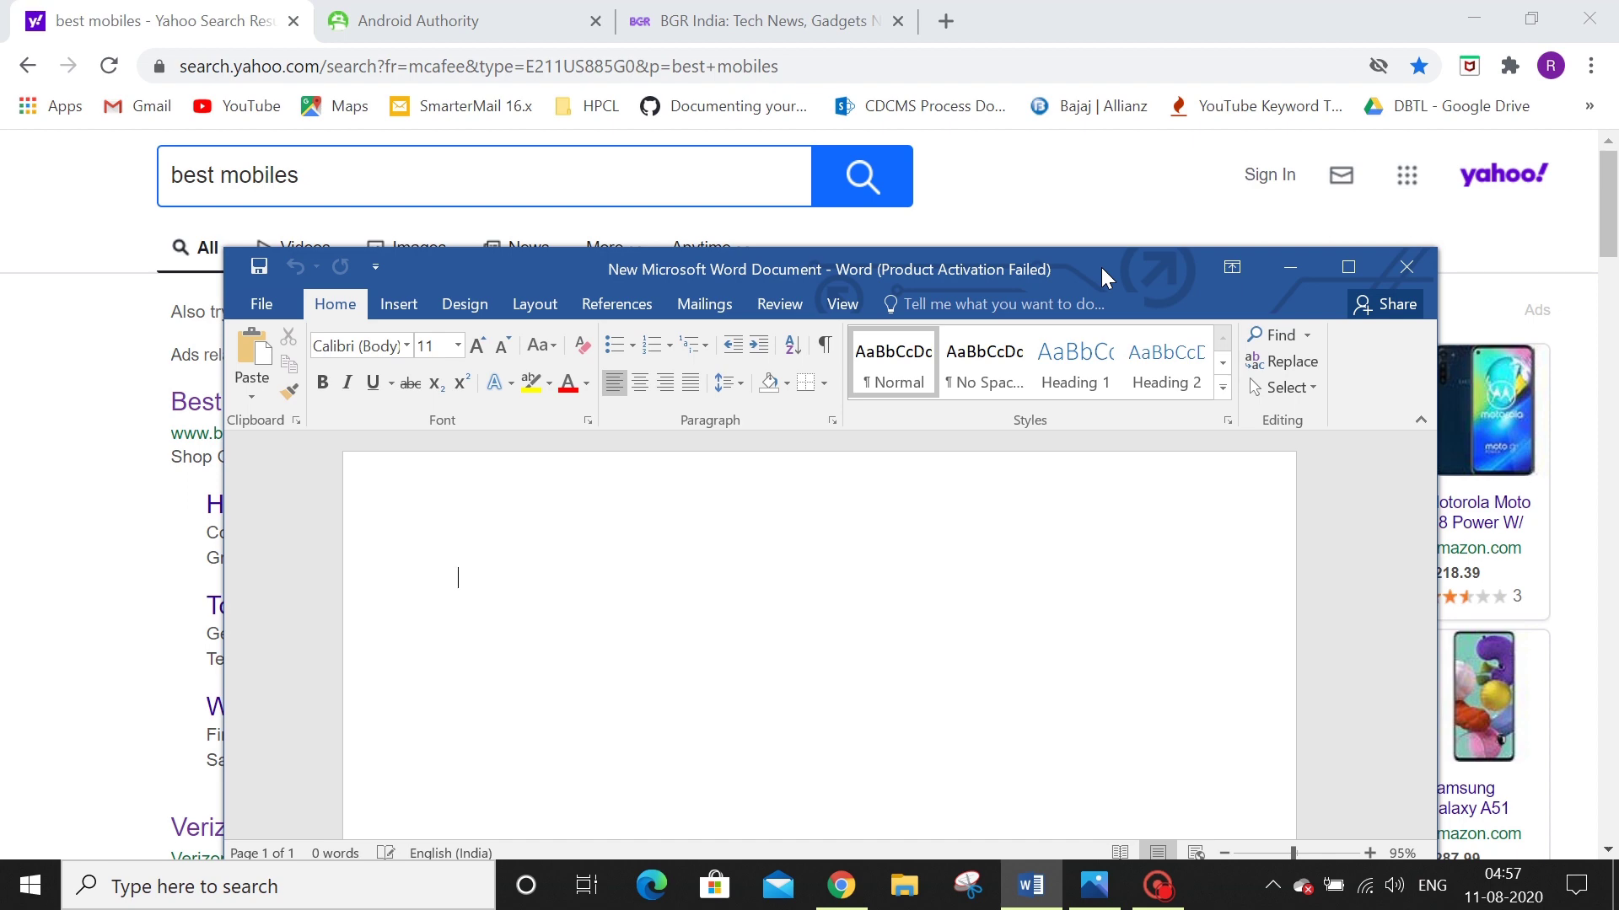
key("super+Home")
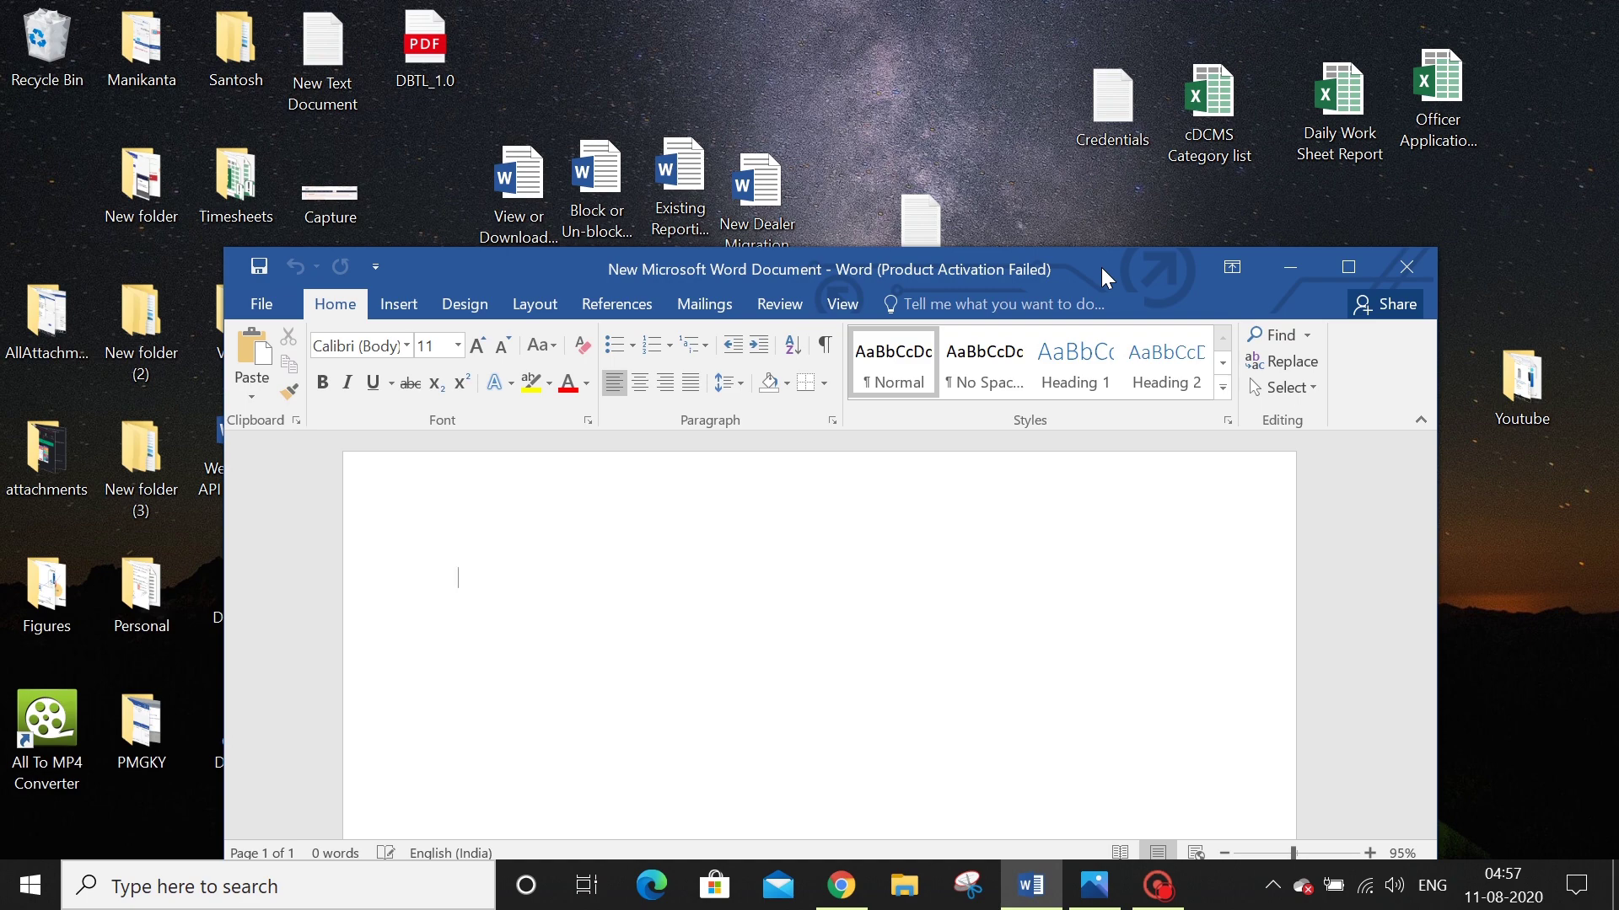
key("super+Home")
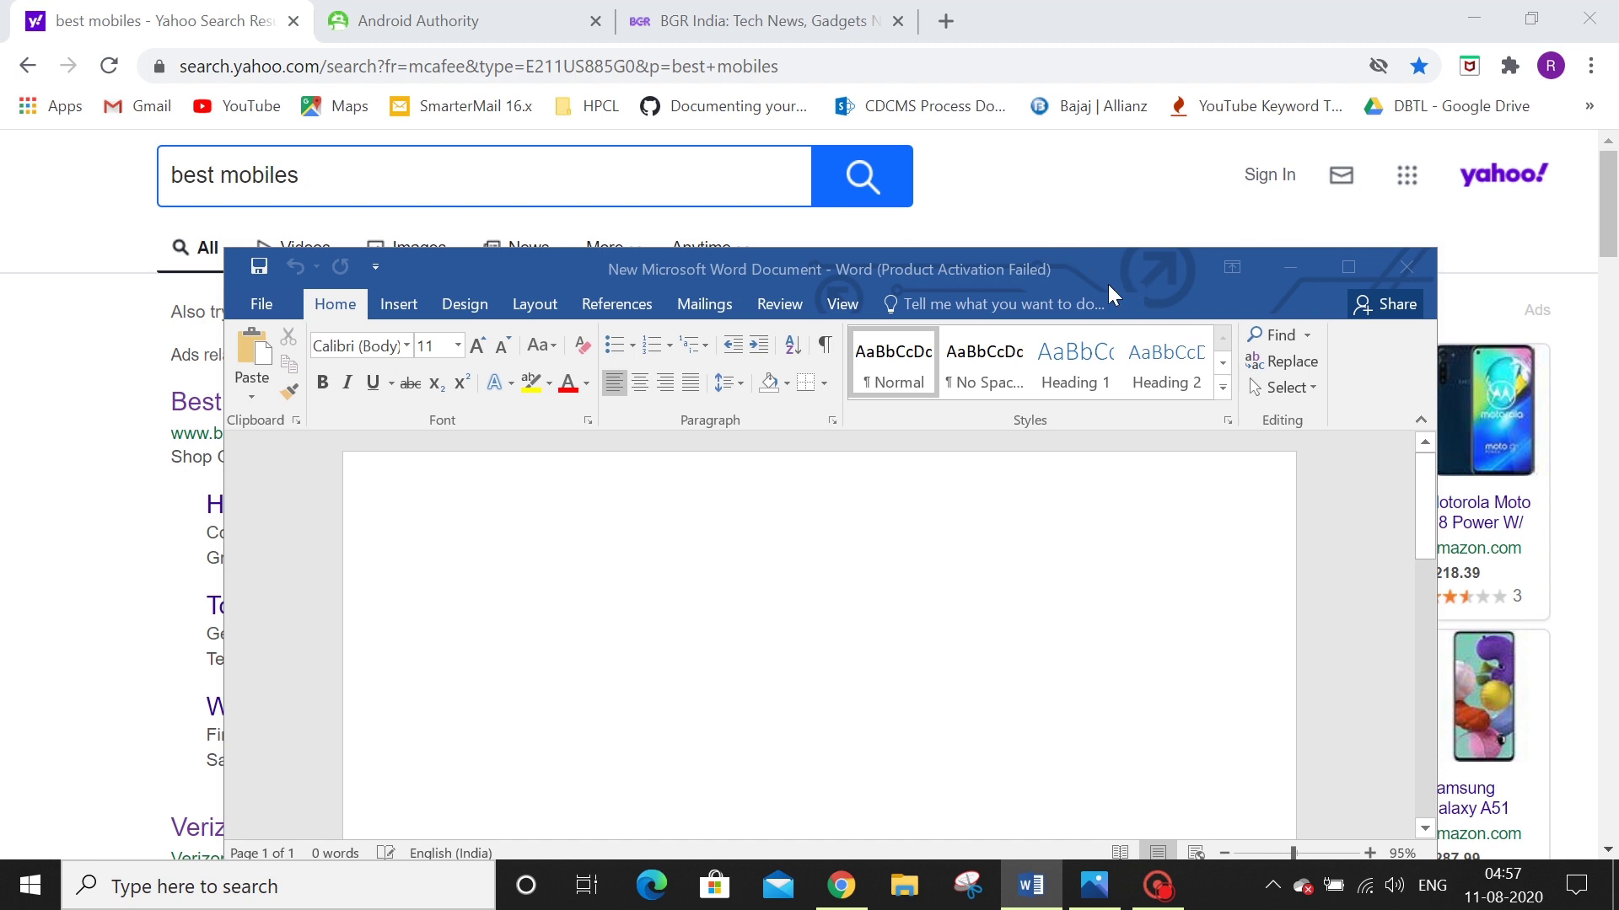
left_click_drag(1107, 287, 1098, 164)
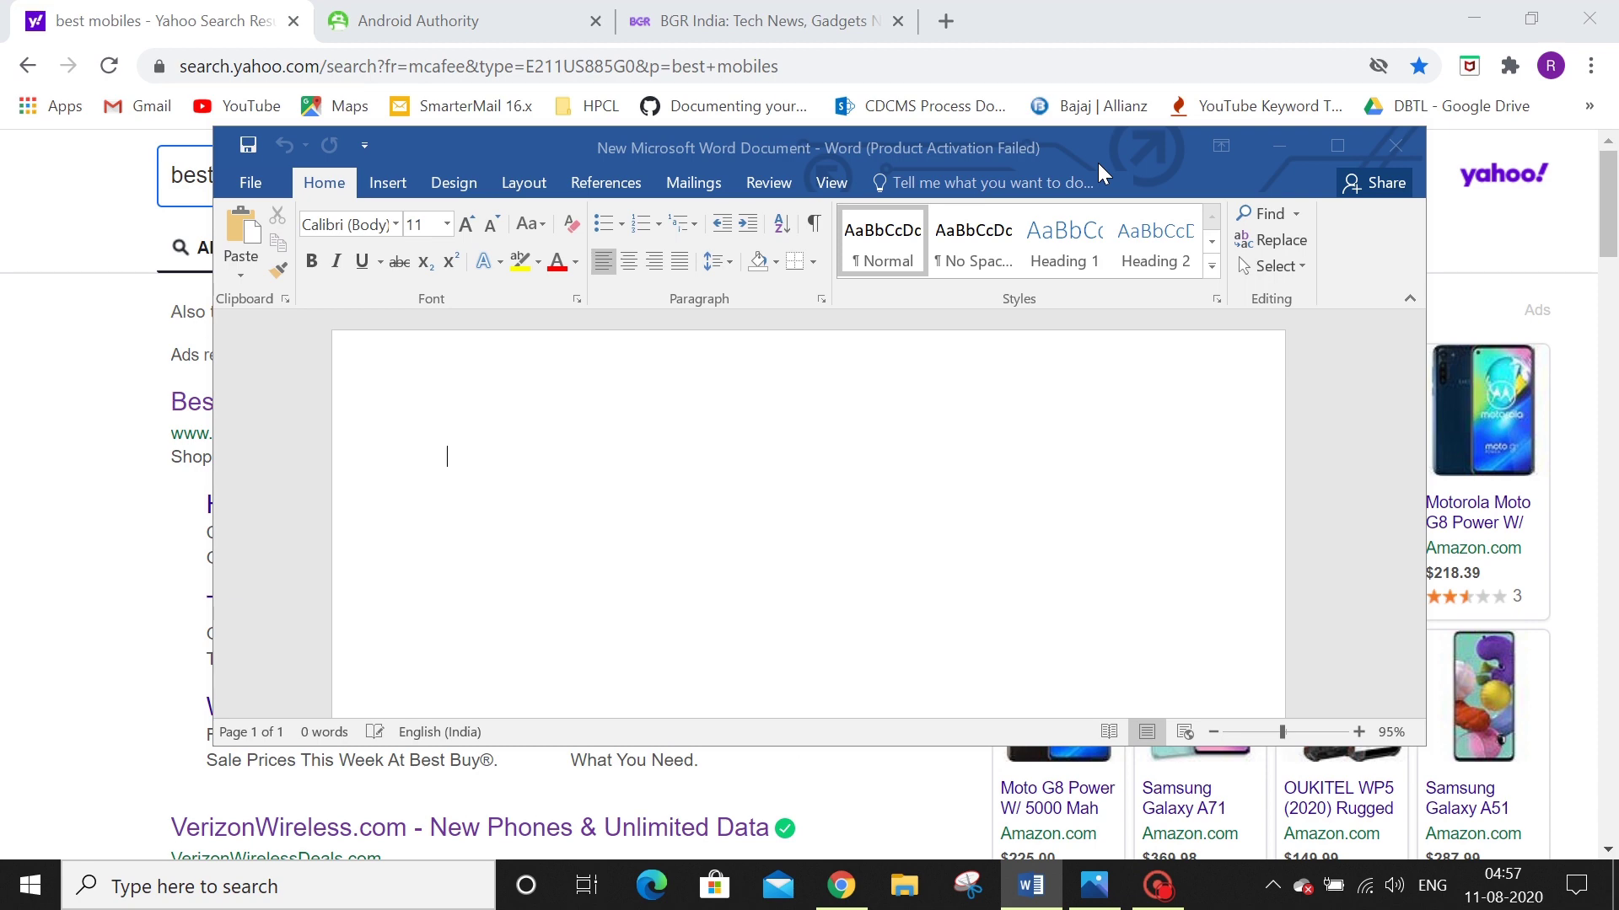
Switch to the Chrome window, restore it down to a smaller size and maximize it again.
key("alt+Tab")
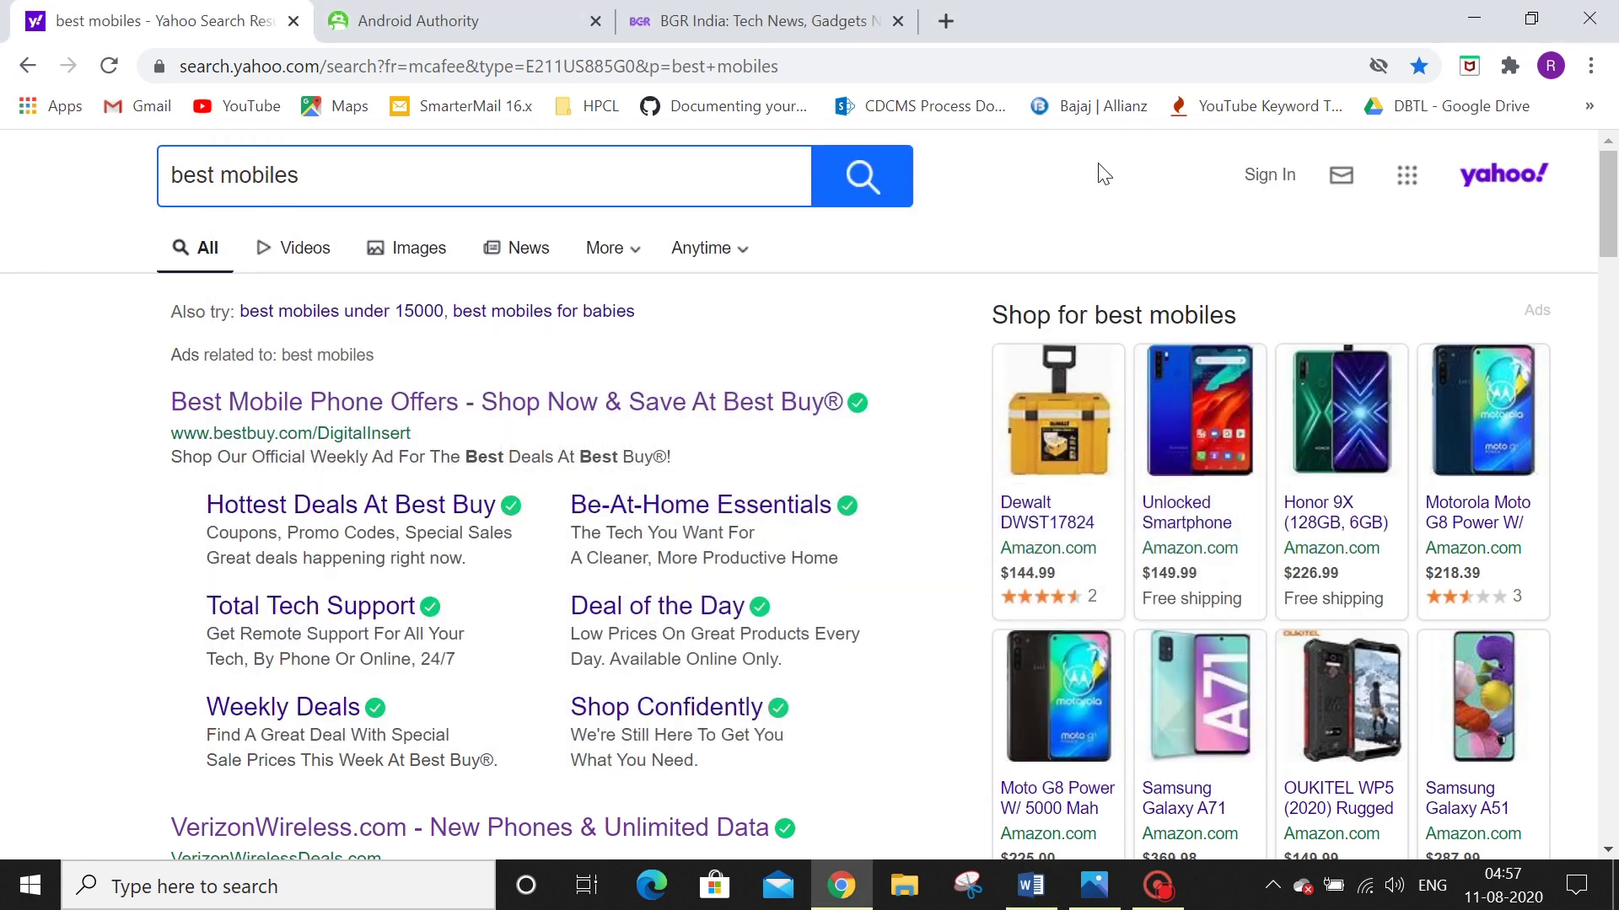
key("super+Down")
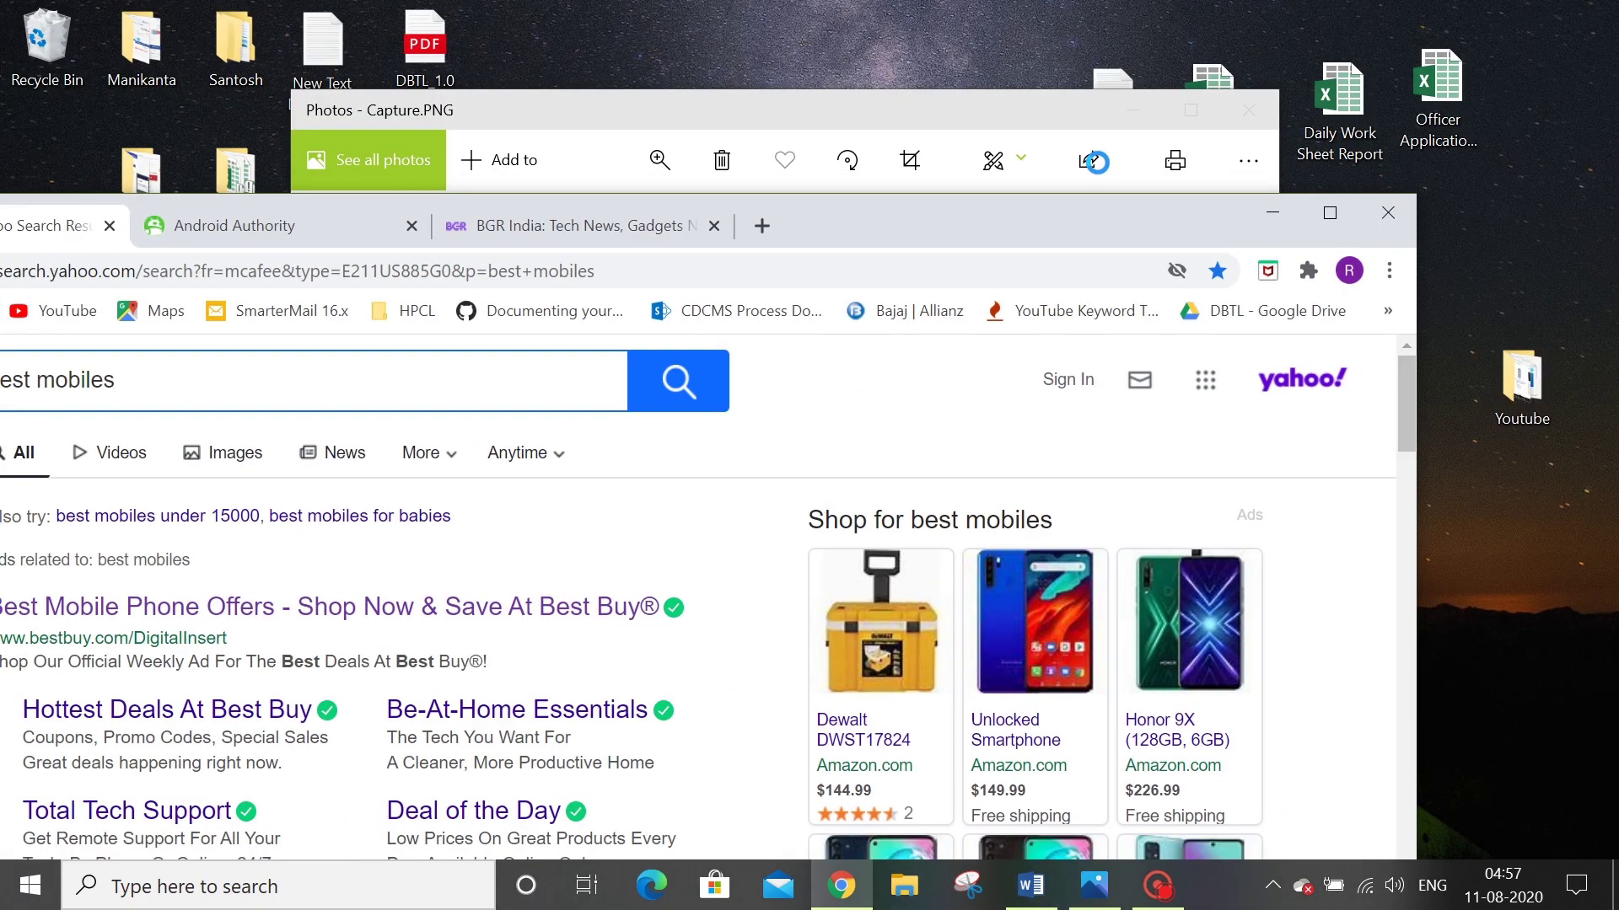
key("super+Up")
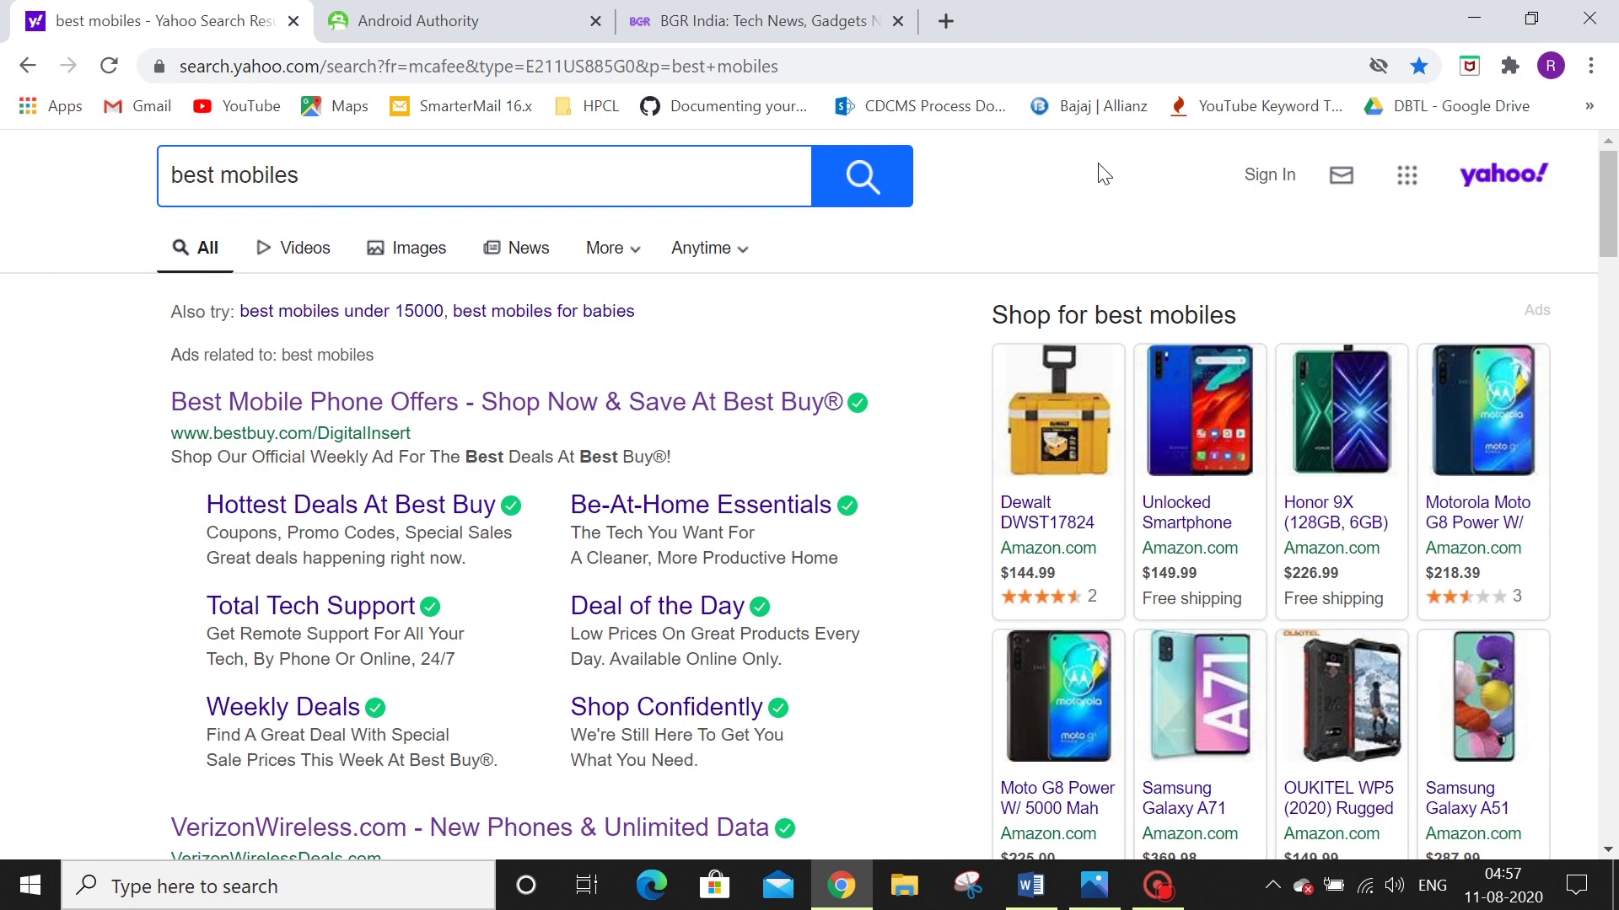
Minimize the Chrome and Photos windows to clear the desktop, checking the Task View overview in between.
left_click(1463, 17)
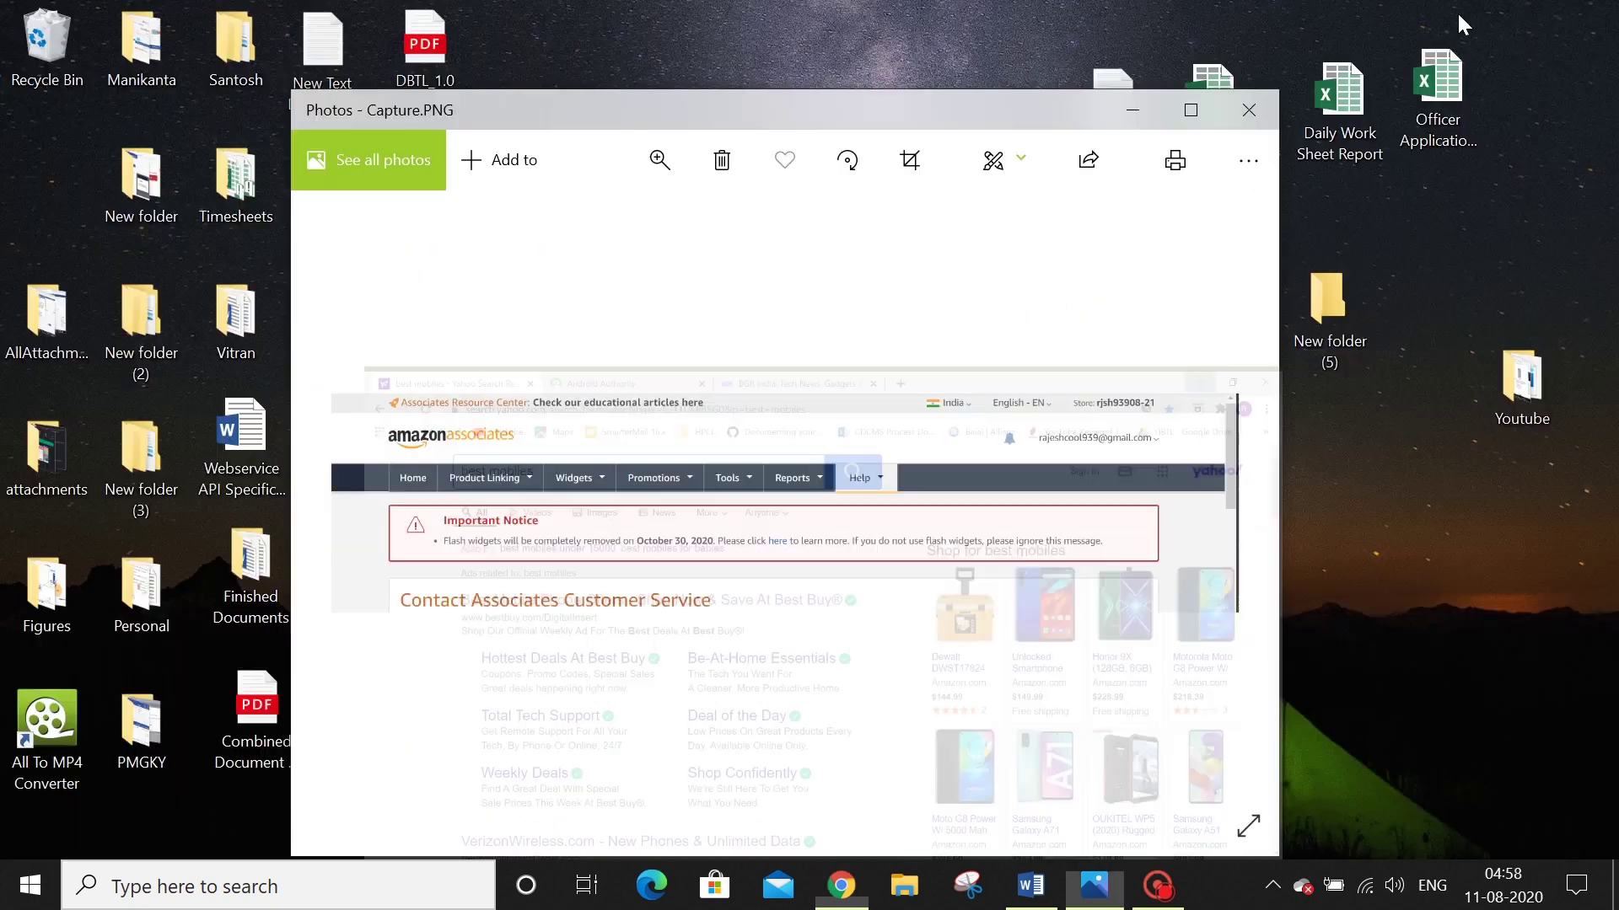
key("super+Tab")
key("Escape")
key("super+Tab")
key("Escape")
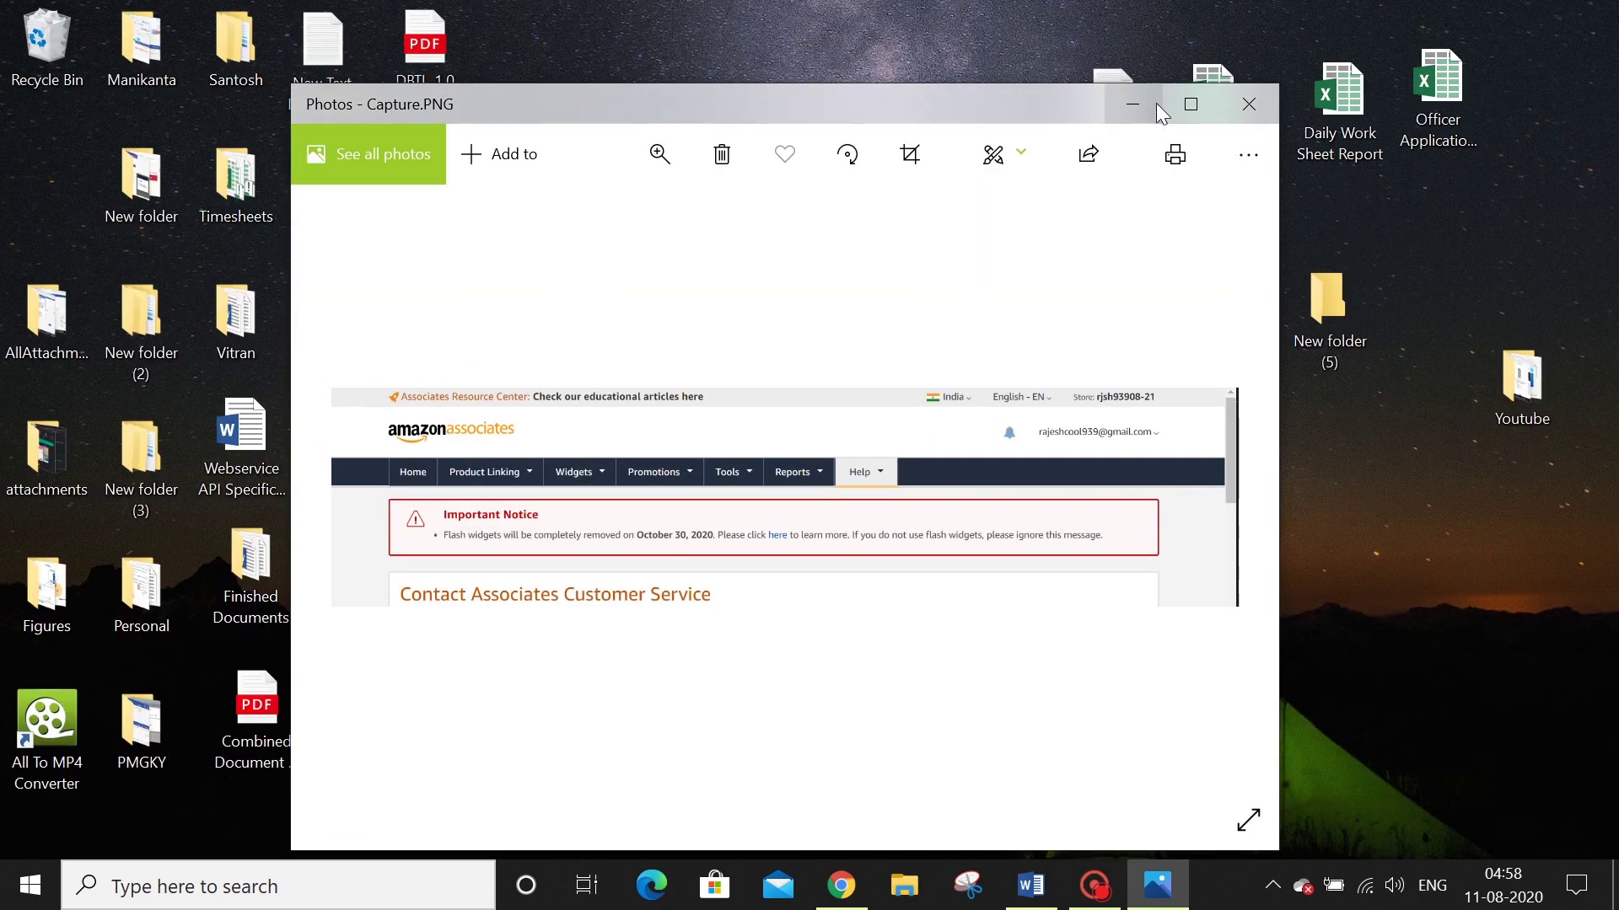
left_click(1117, 95)
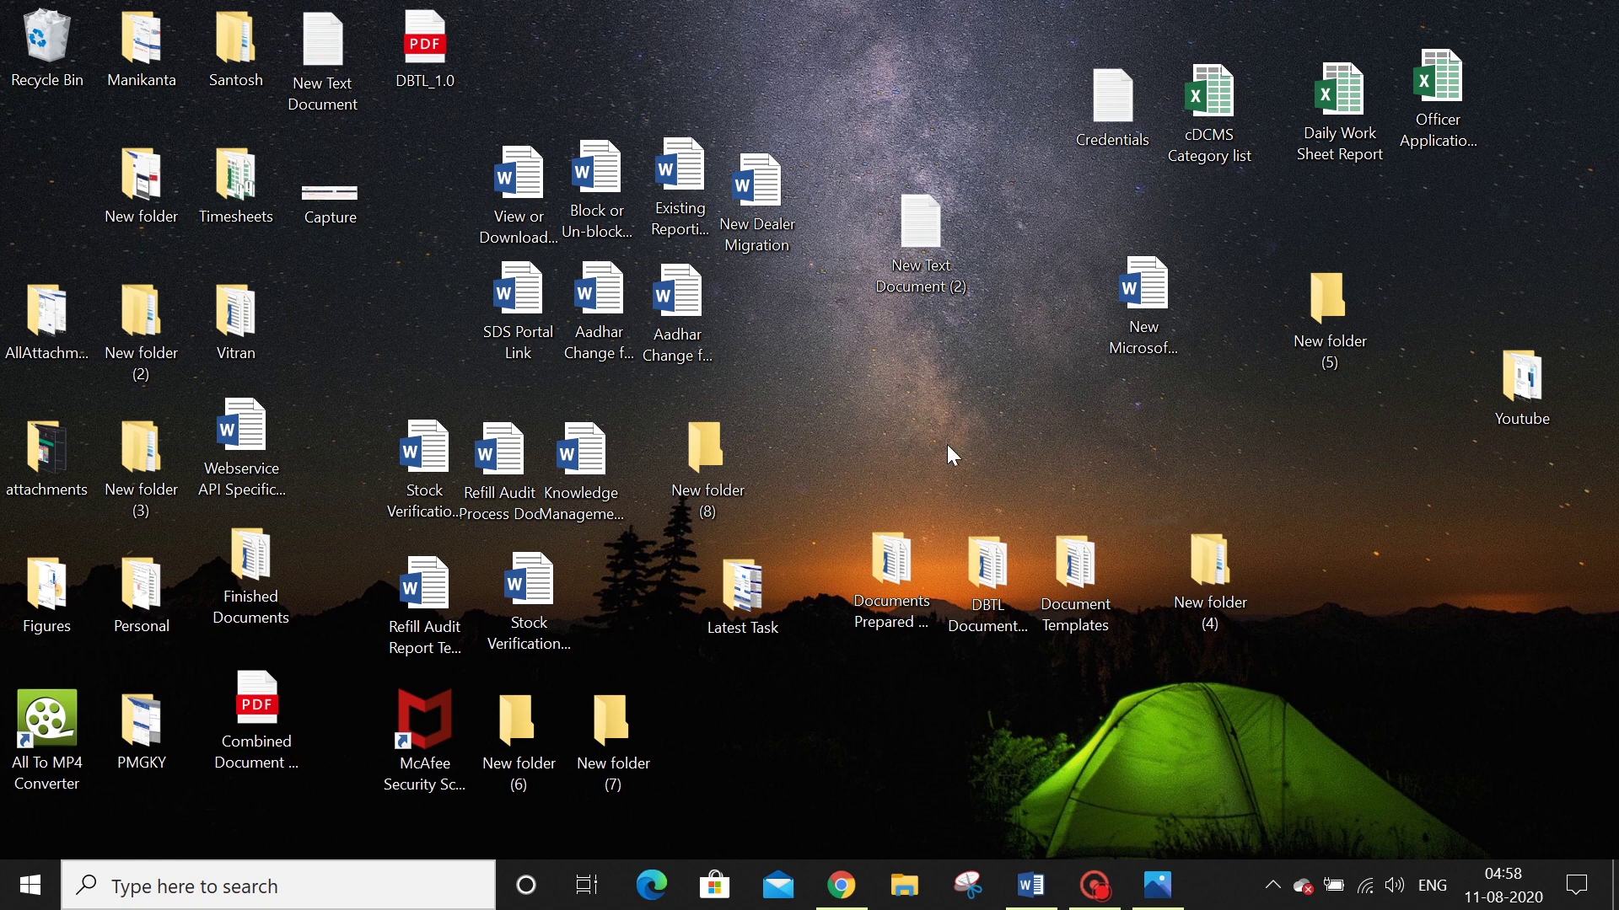
Add a second virtual desktop from Task View and switch to Desktop 2.
key("super+Tab")
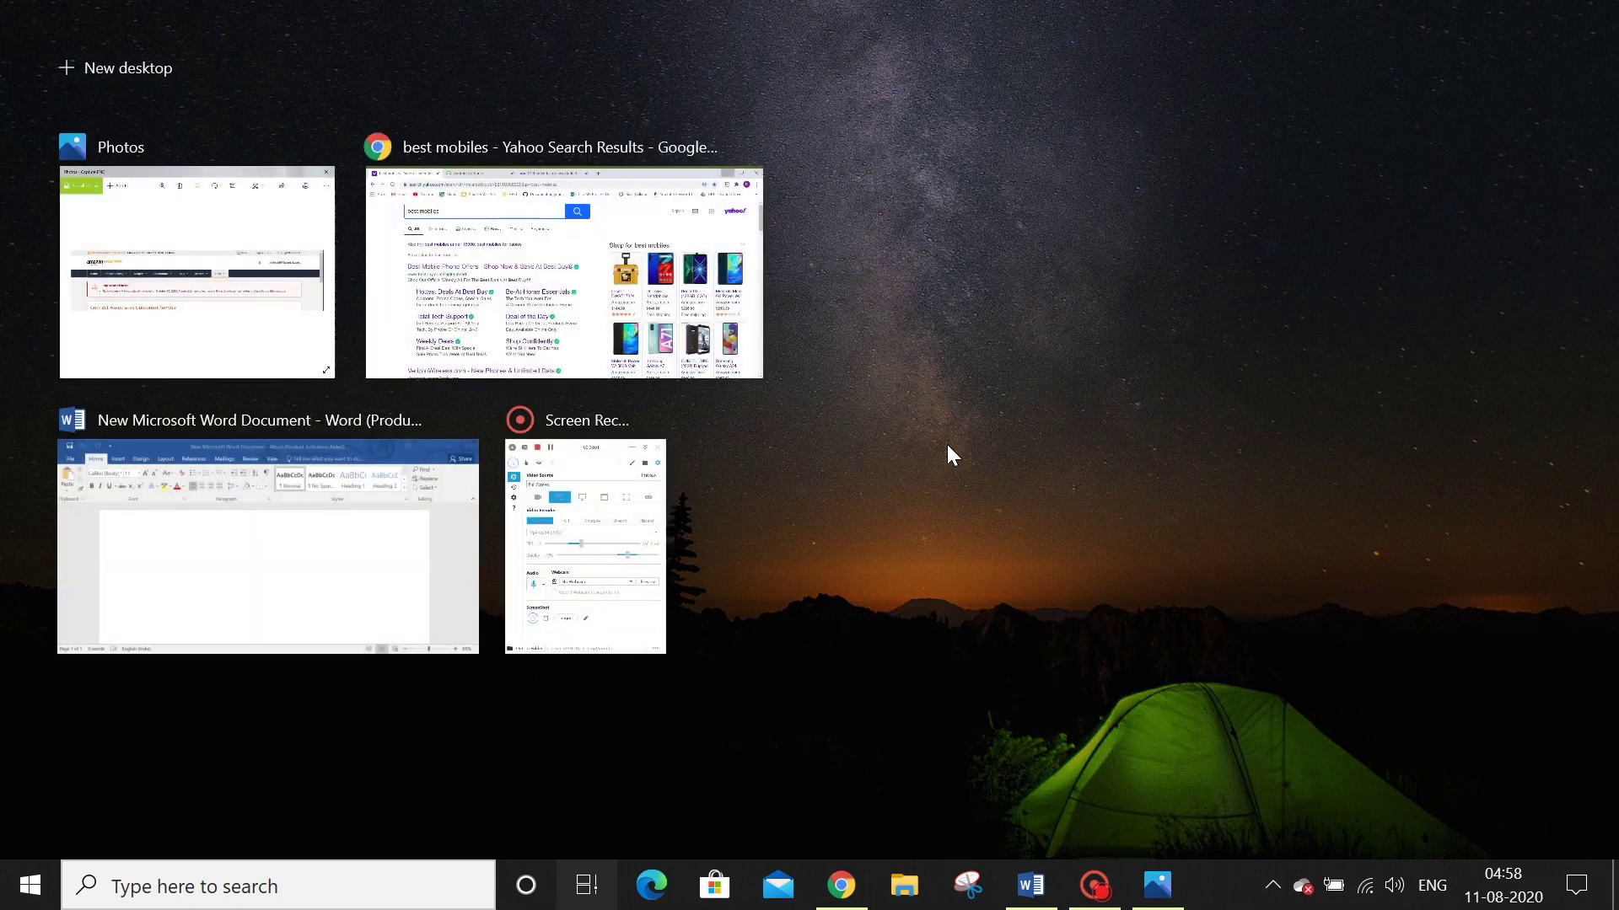
left_click(139, 74)
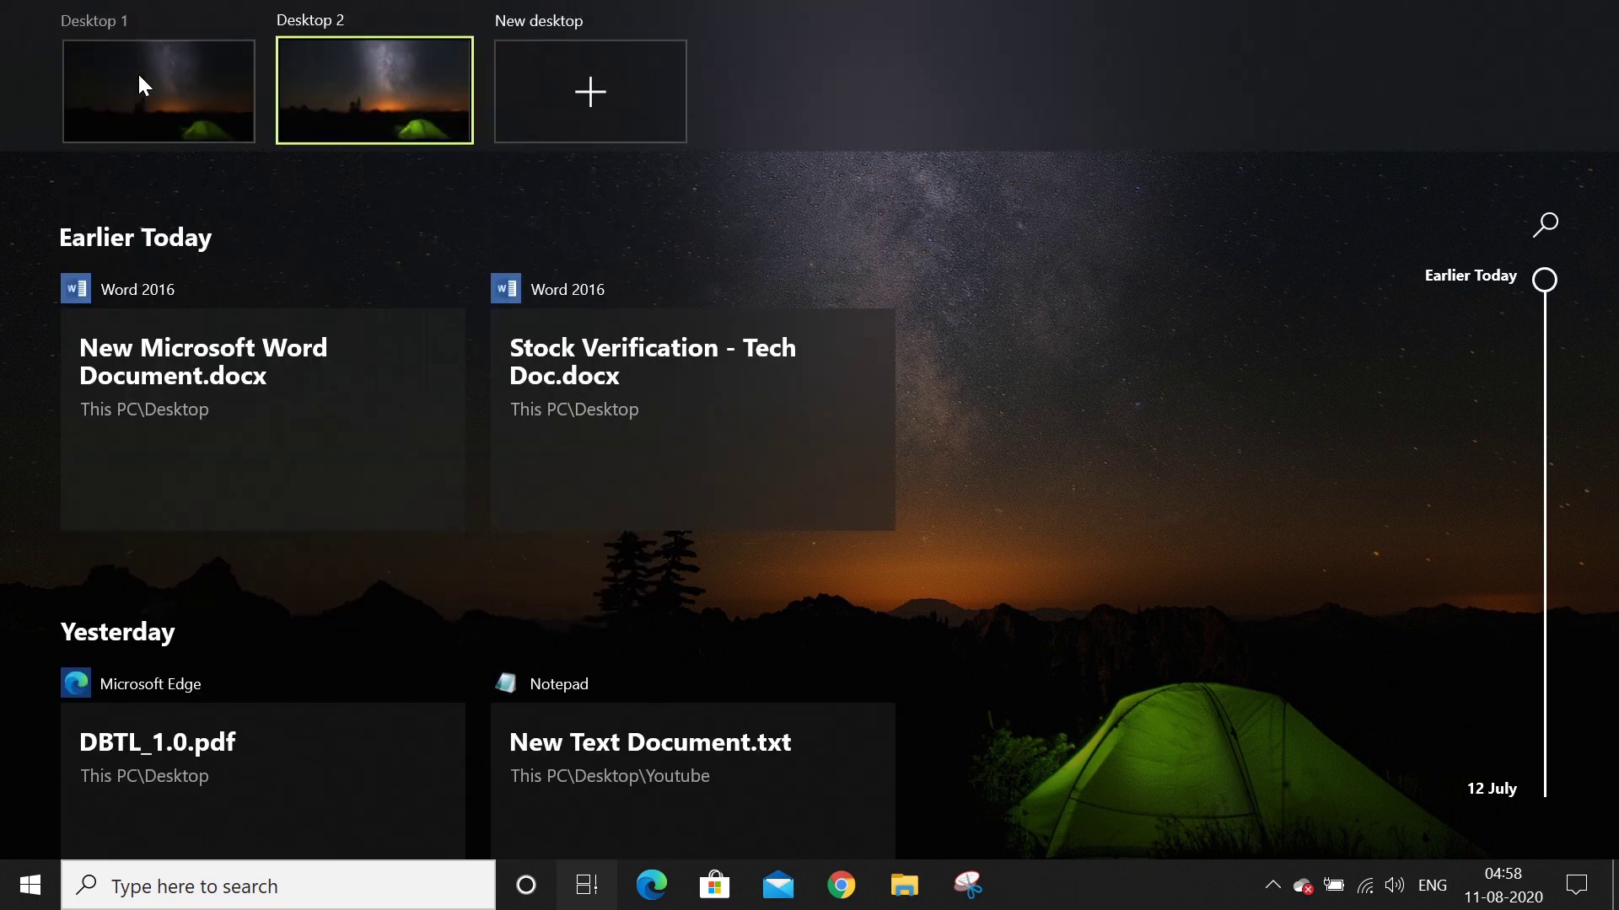
left_click(387, 70)
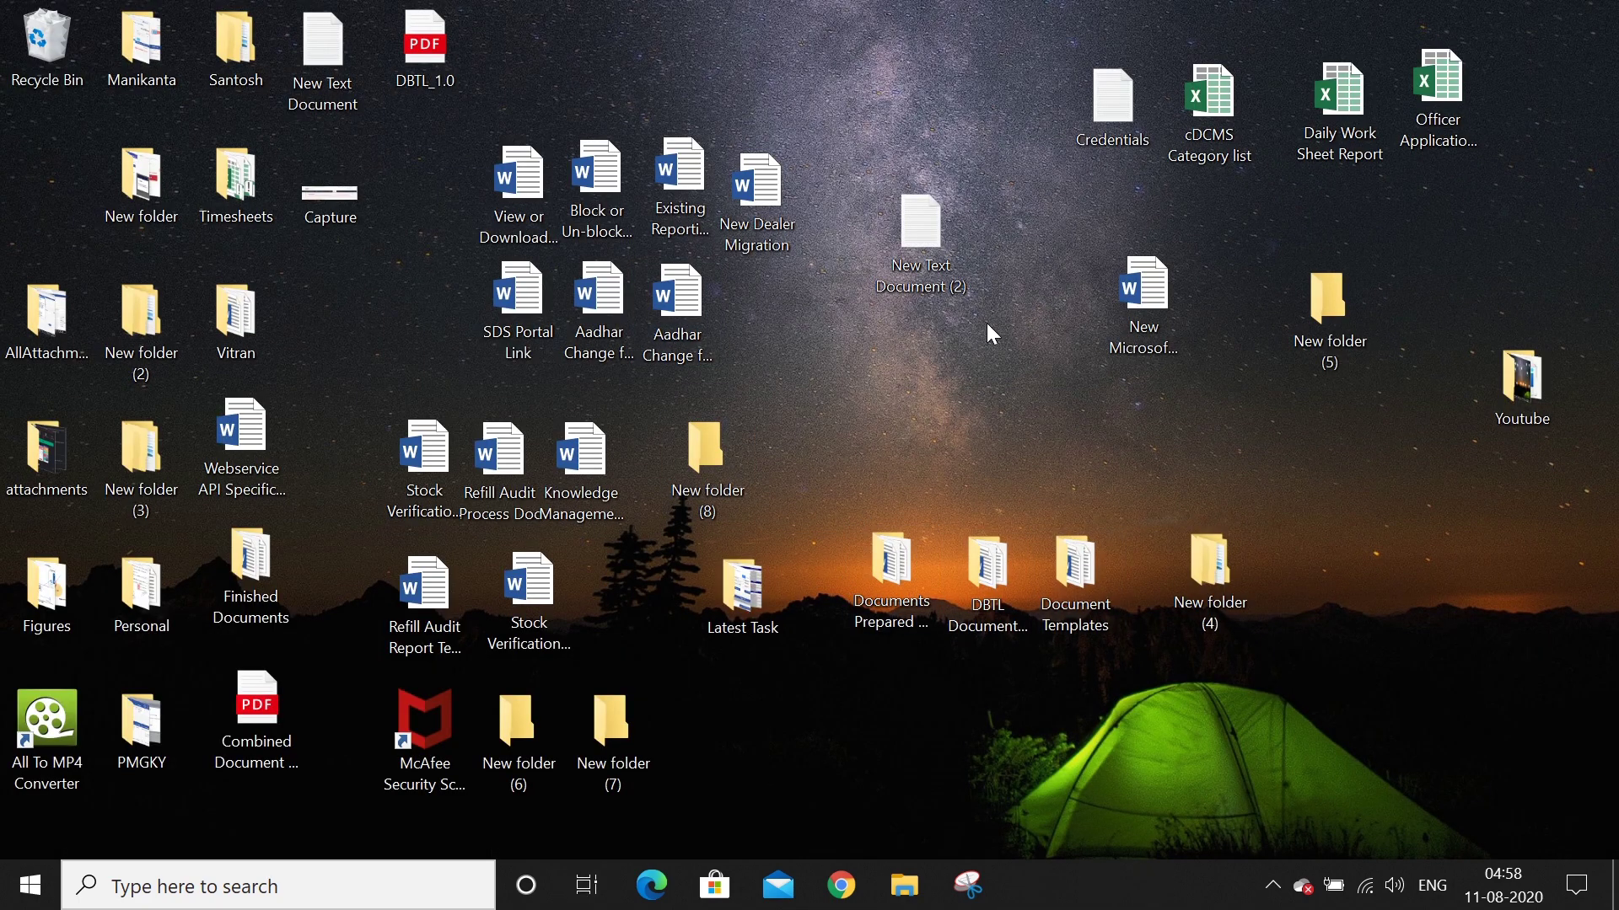
key("c")
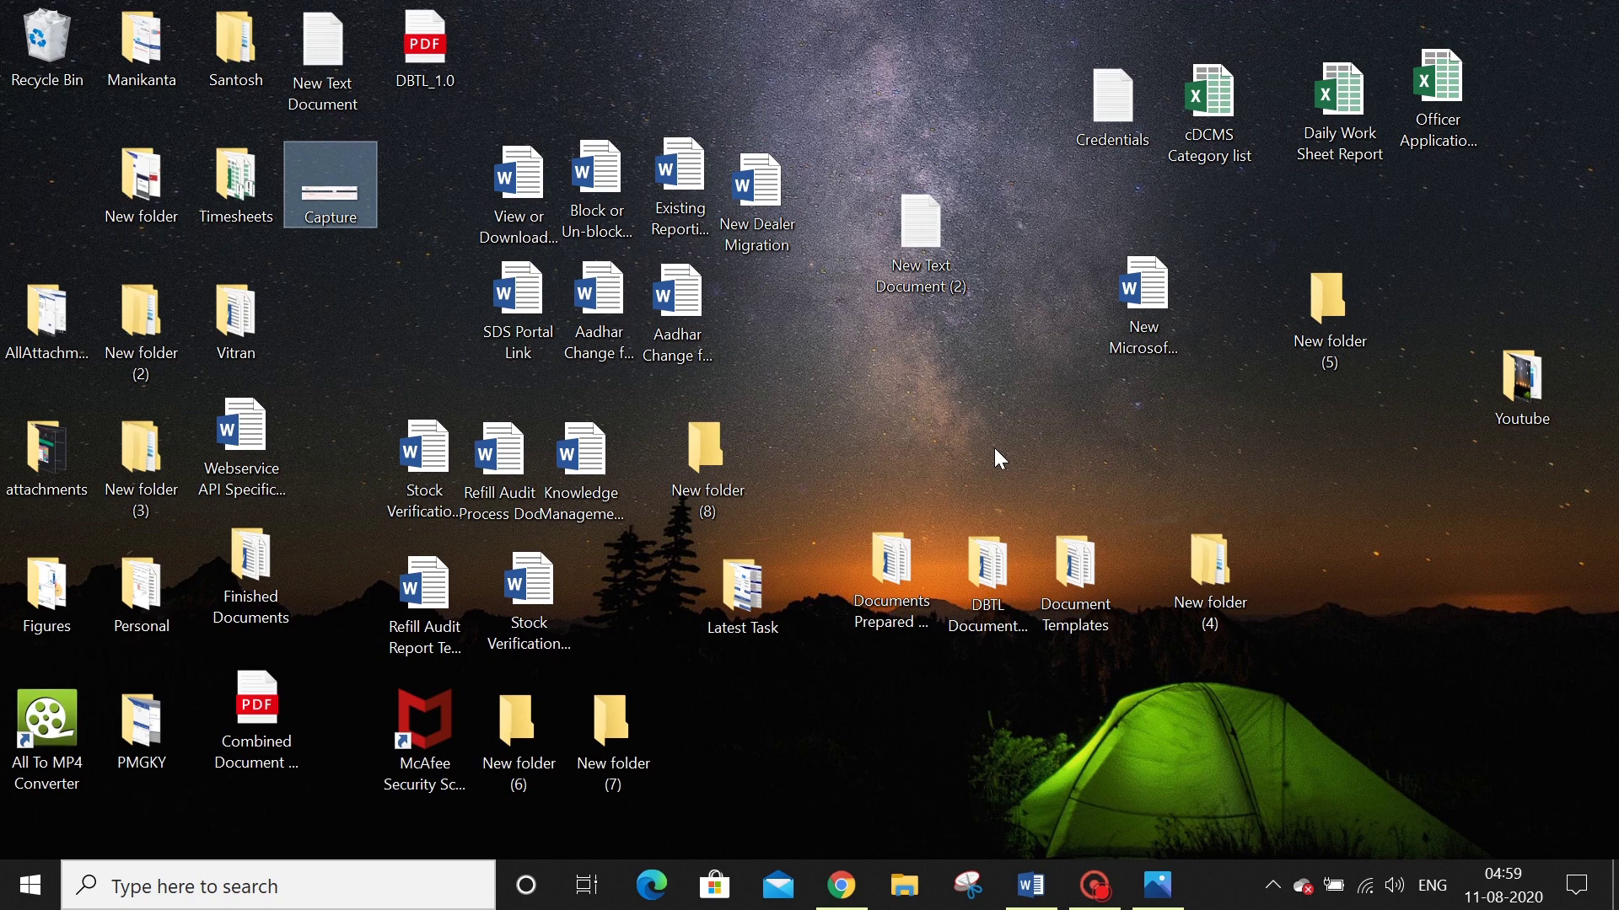
Close all extra virtual desktops in Task View, leaving only Desktop 1.
key("super+Tab")
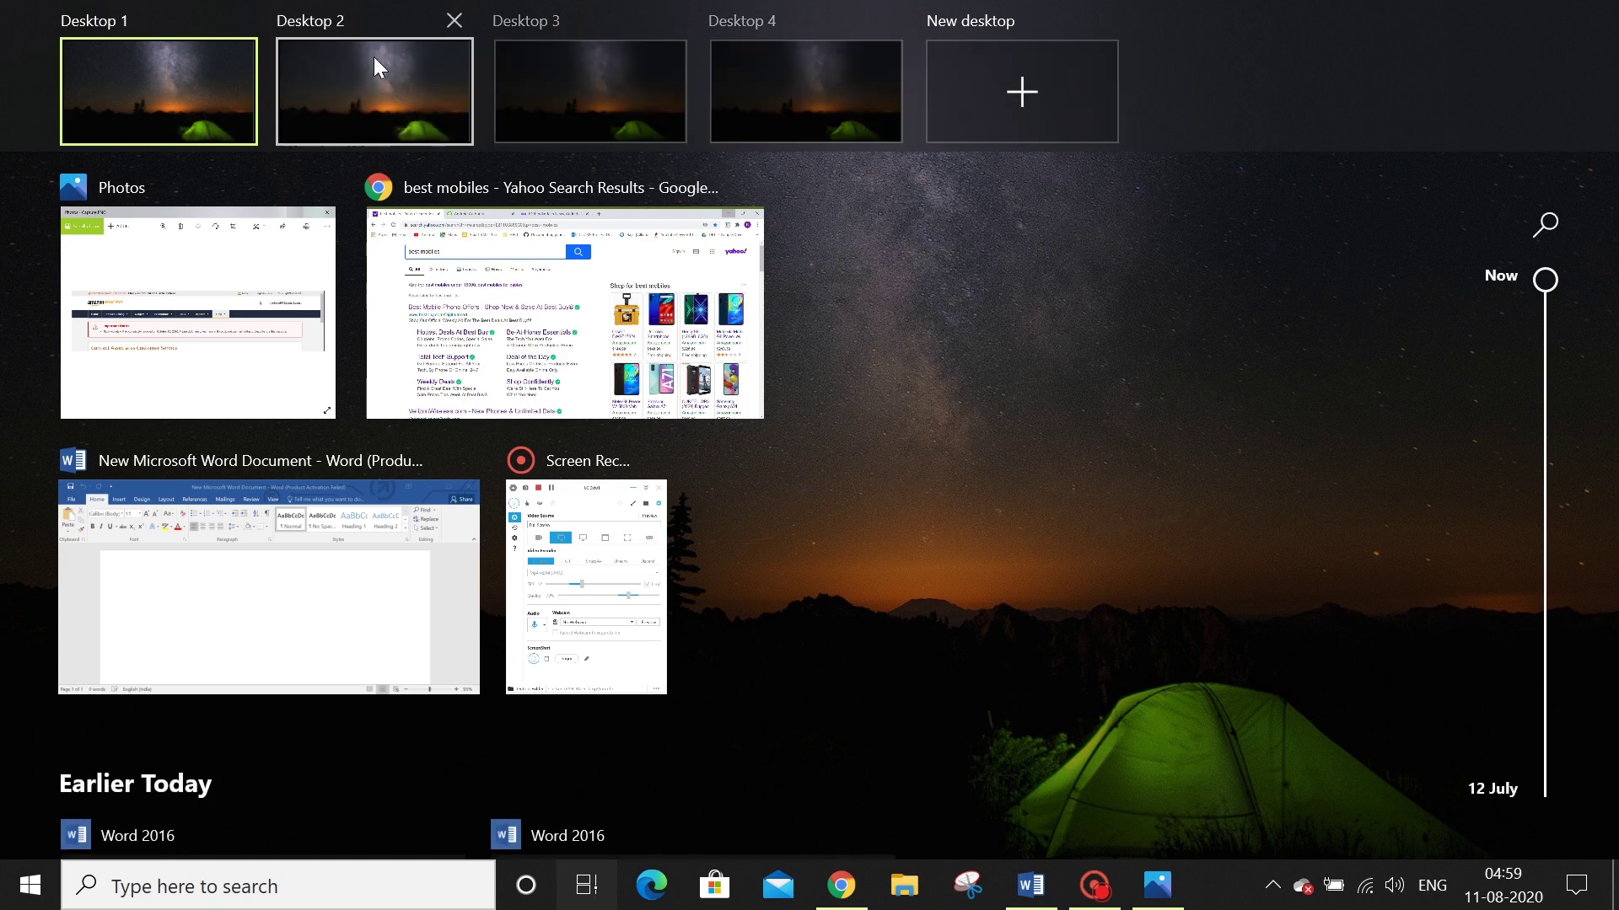
left_click(460, 22)
left_click(460, 22)
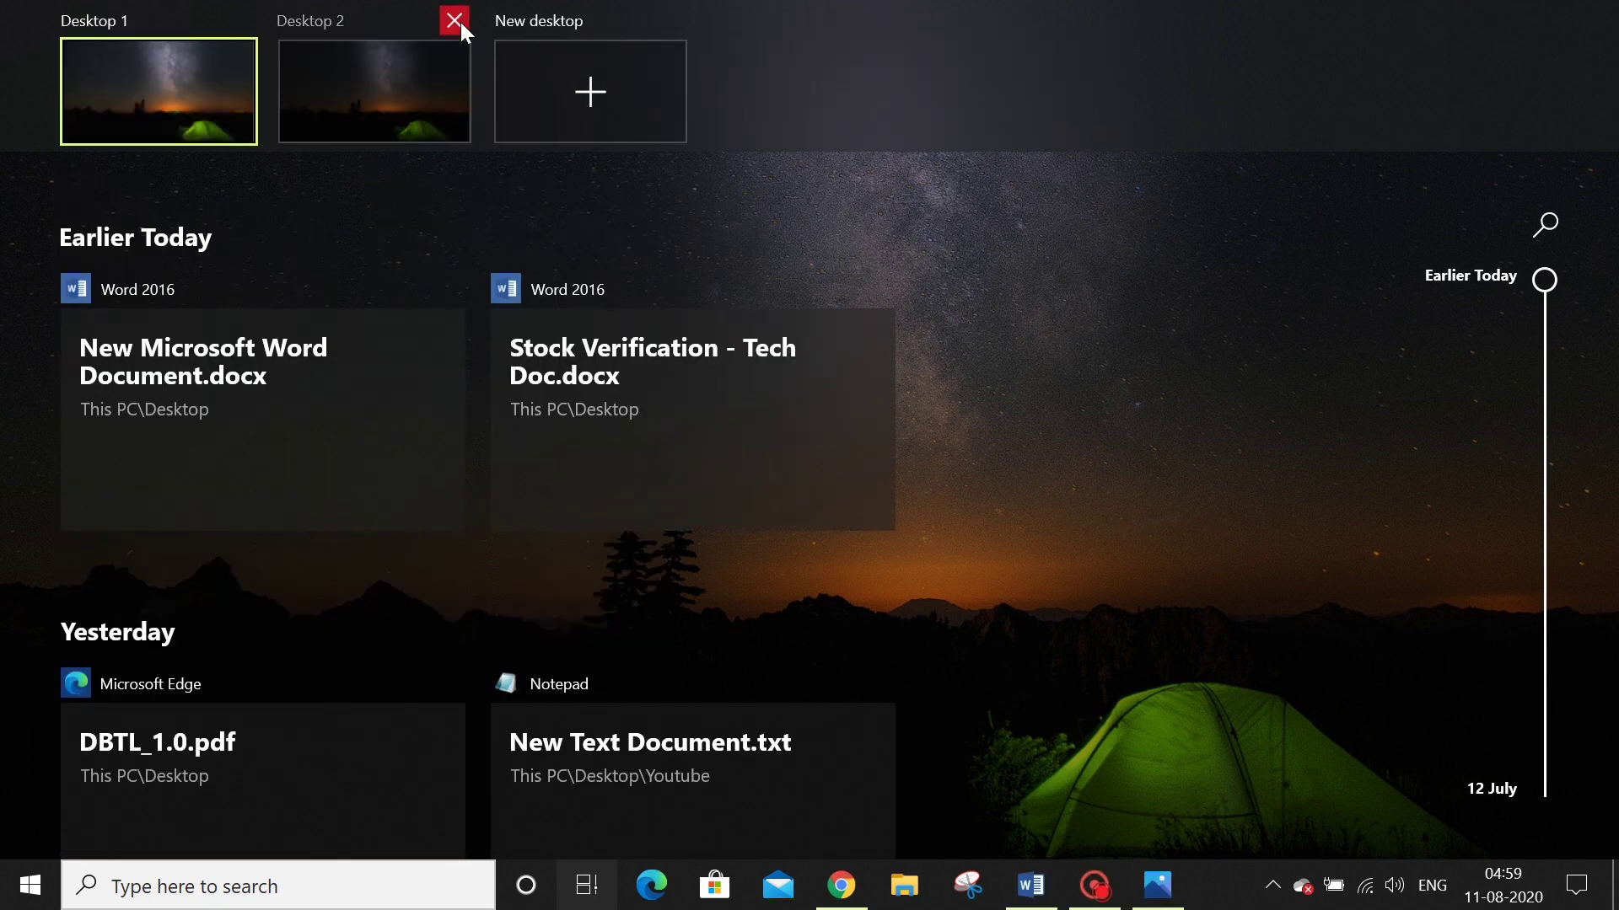
left_click(460, 22)
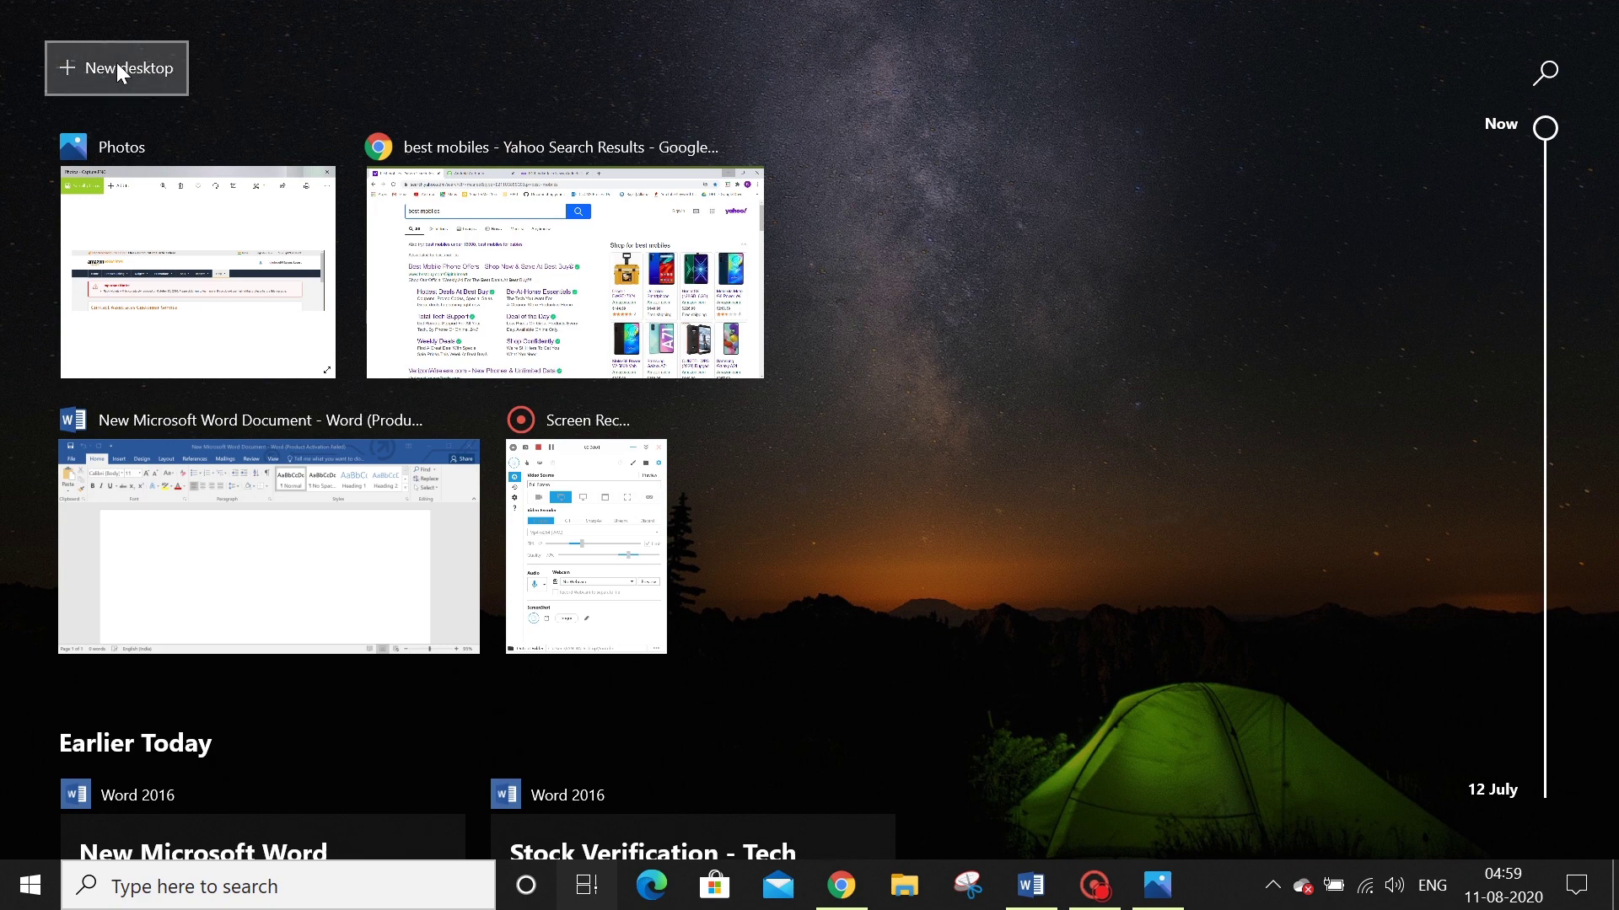
Bring up the Photos window from Task View and the Chrome window, and minimize both to clear the desktop.
left_click(221, 268)
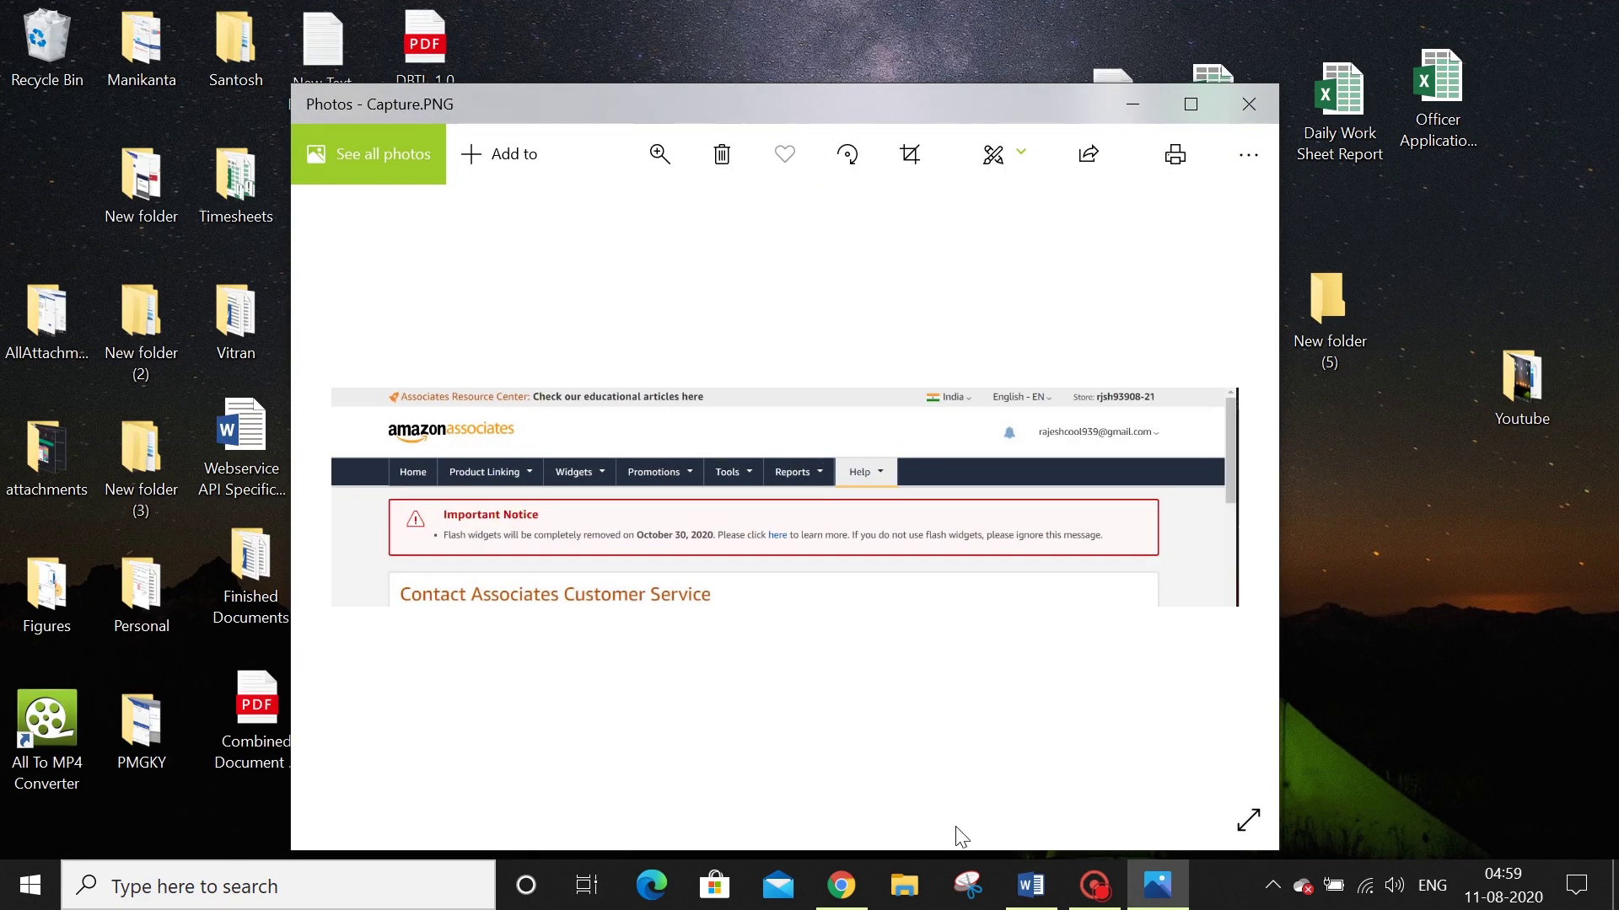
left_click(842, 887)
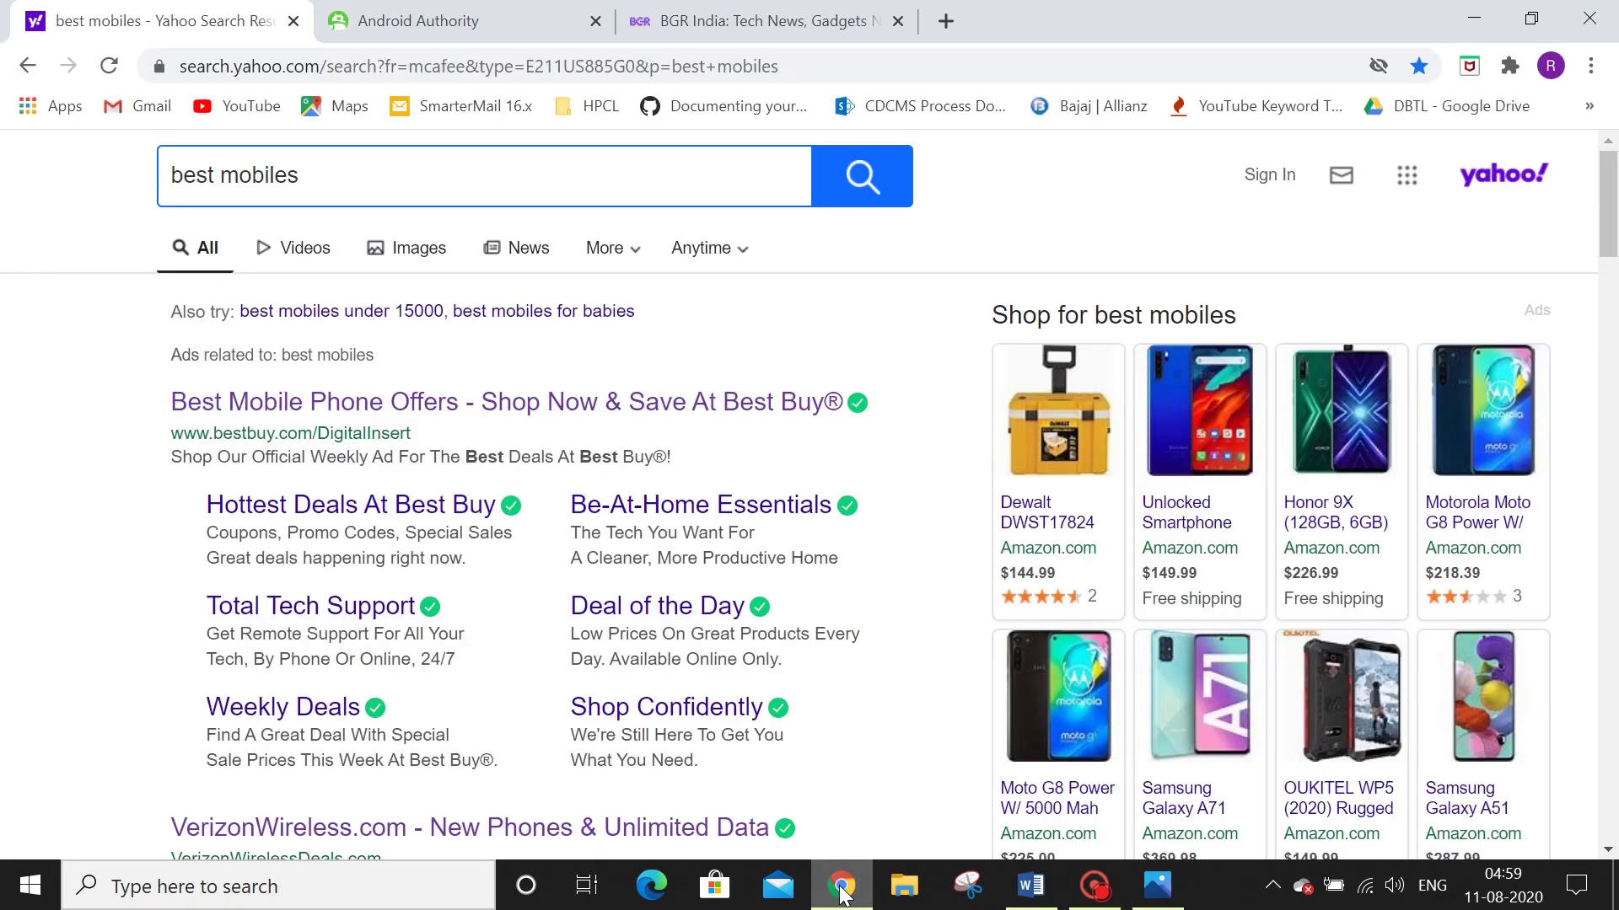
left_click(1498, 28)
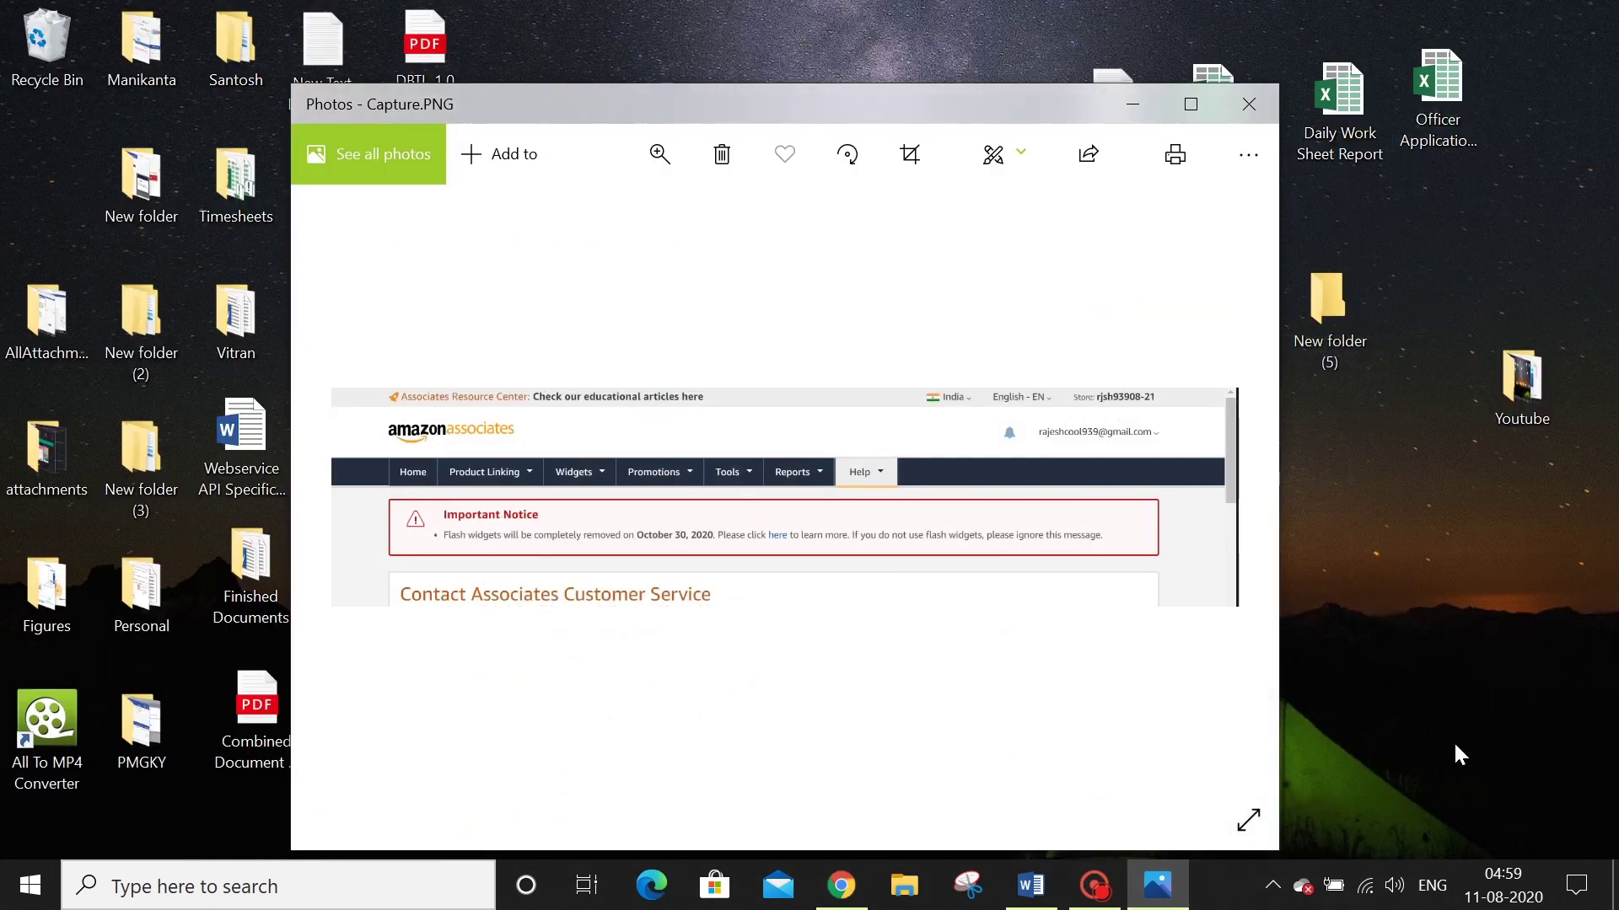
left_click(1128, 101)
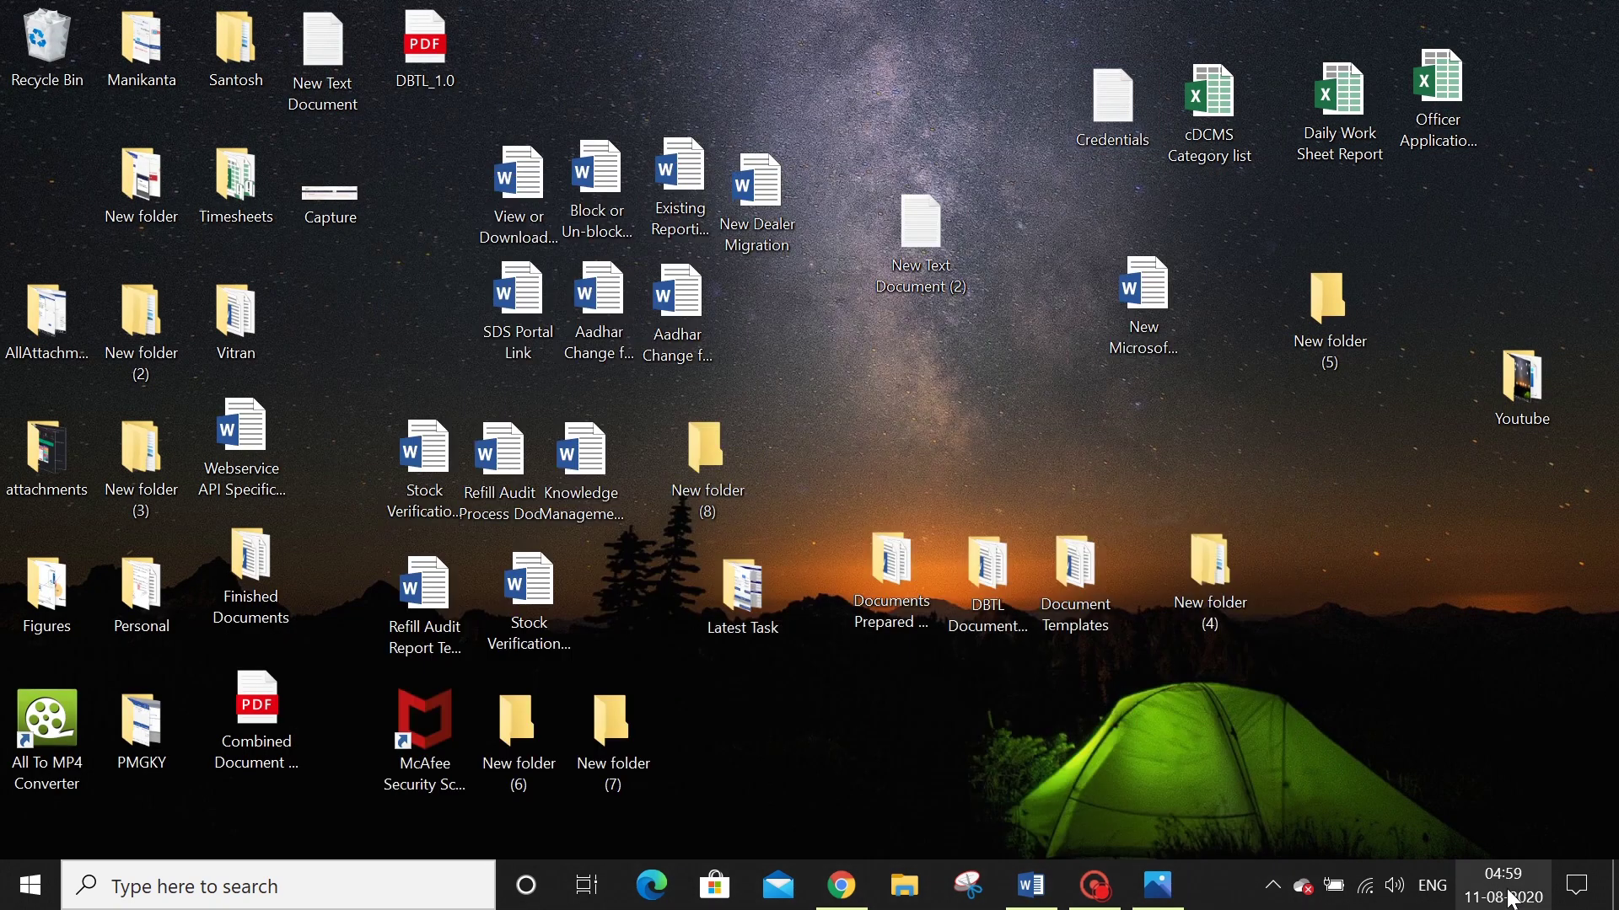
Open and dismiss the Action Center twice to view the notifications and quick action tiles.
left_click(1591, 902)
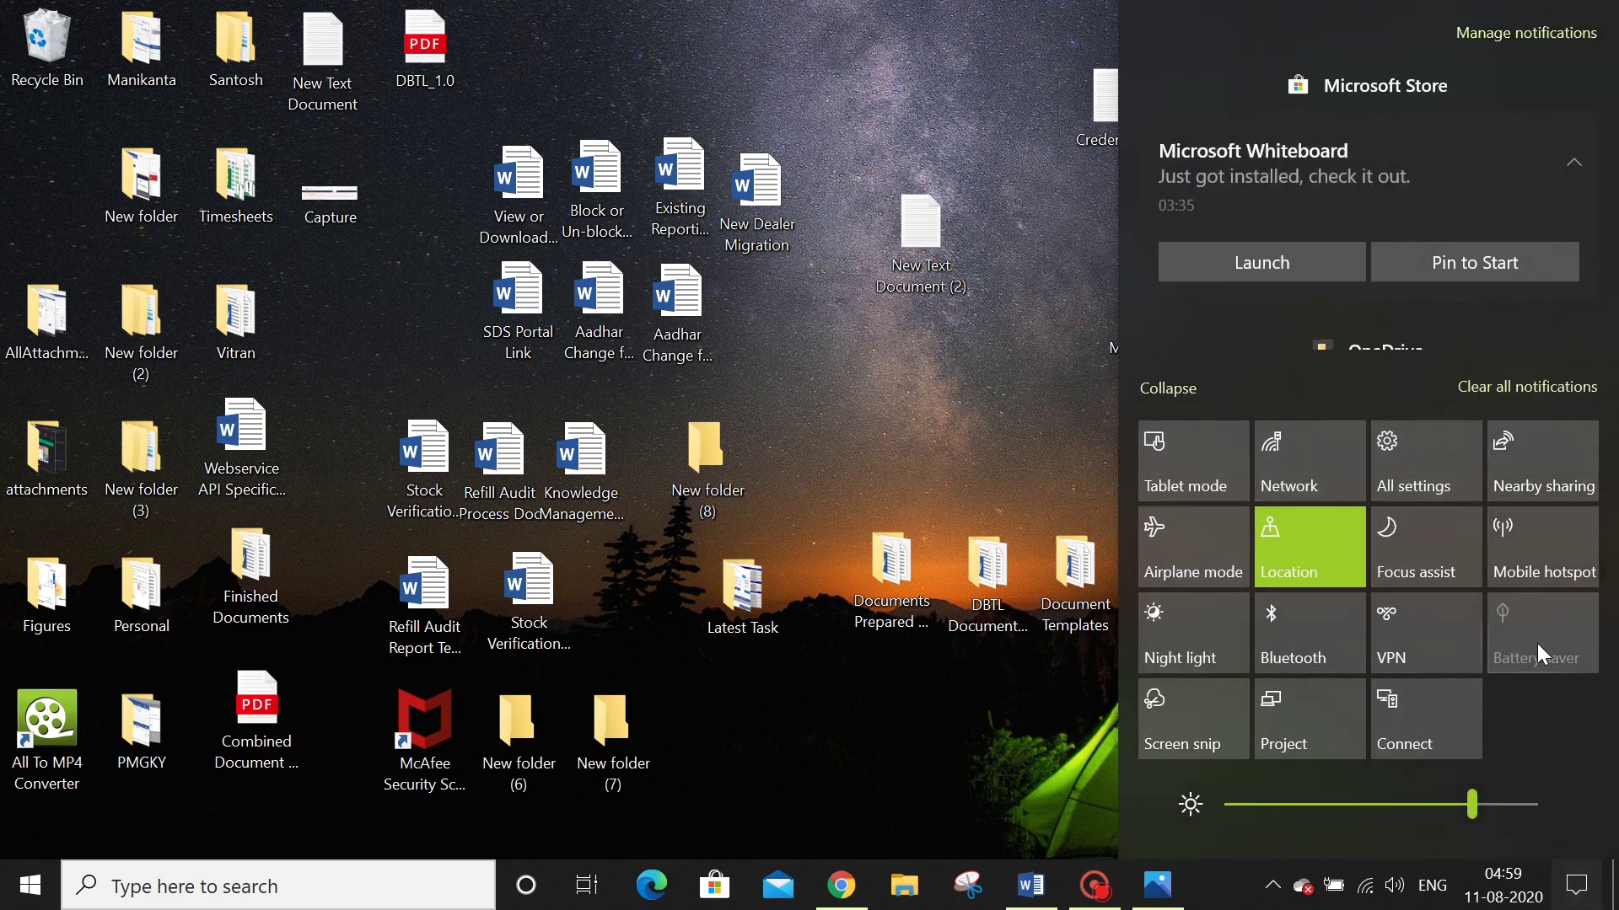
left_click(947, 691)
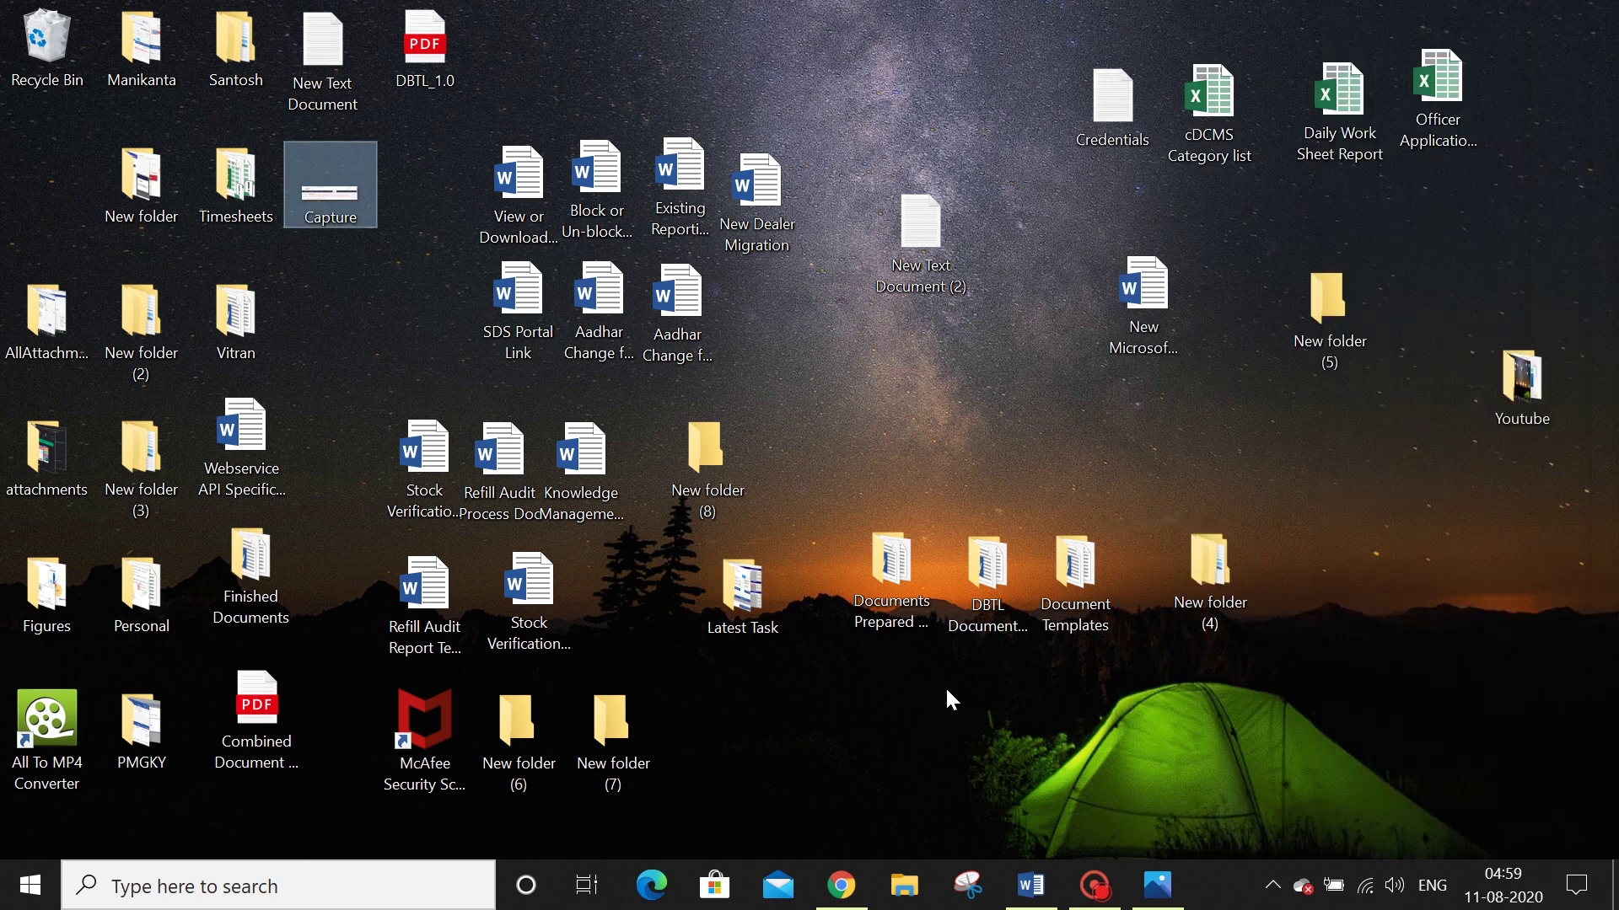
key("super+a")
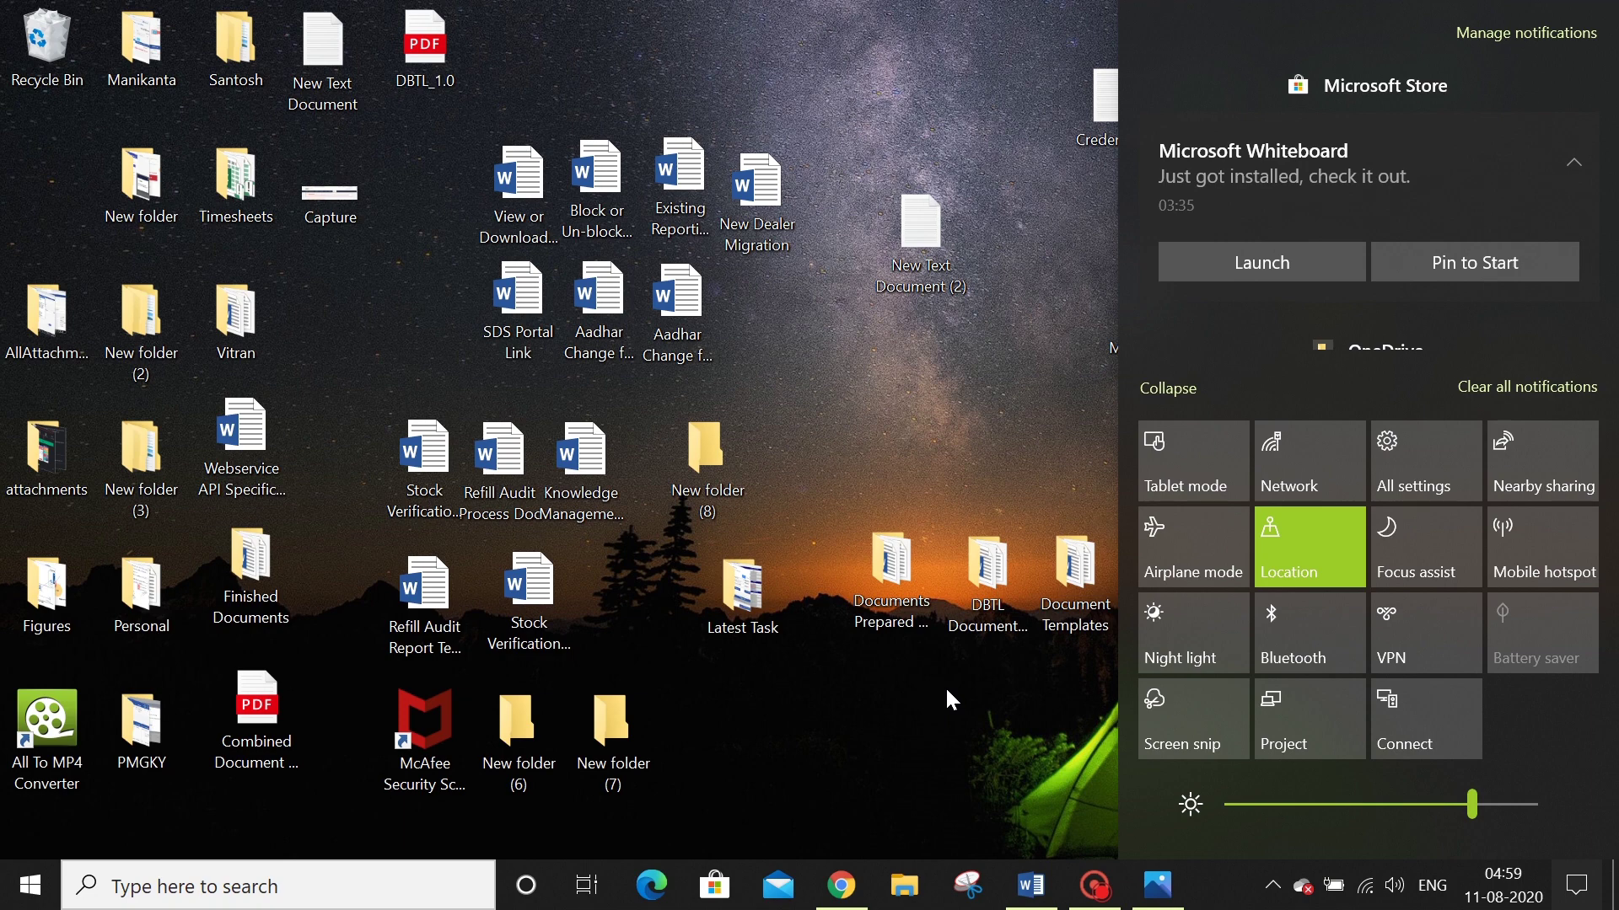
left_click(947, 690)
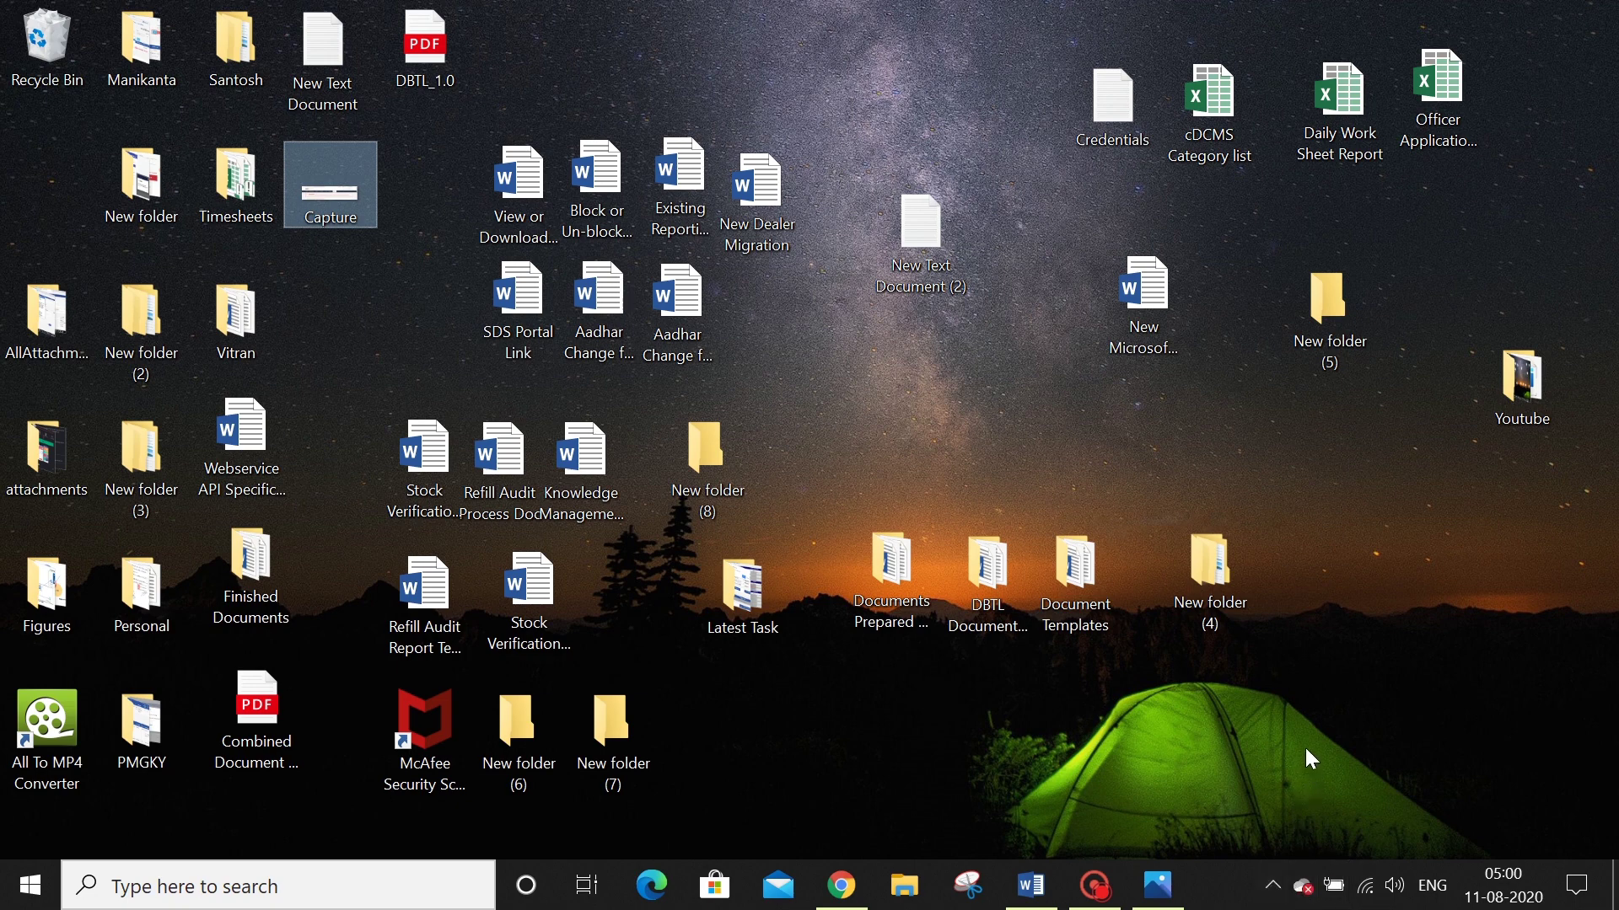
Move the focus to the notification area, step back and forth through its items up to the clock, and leave it.
key("super+b")
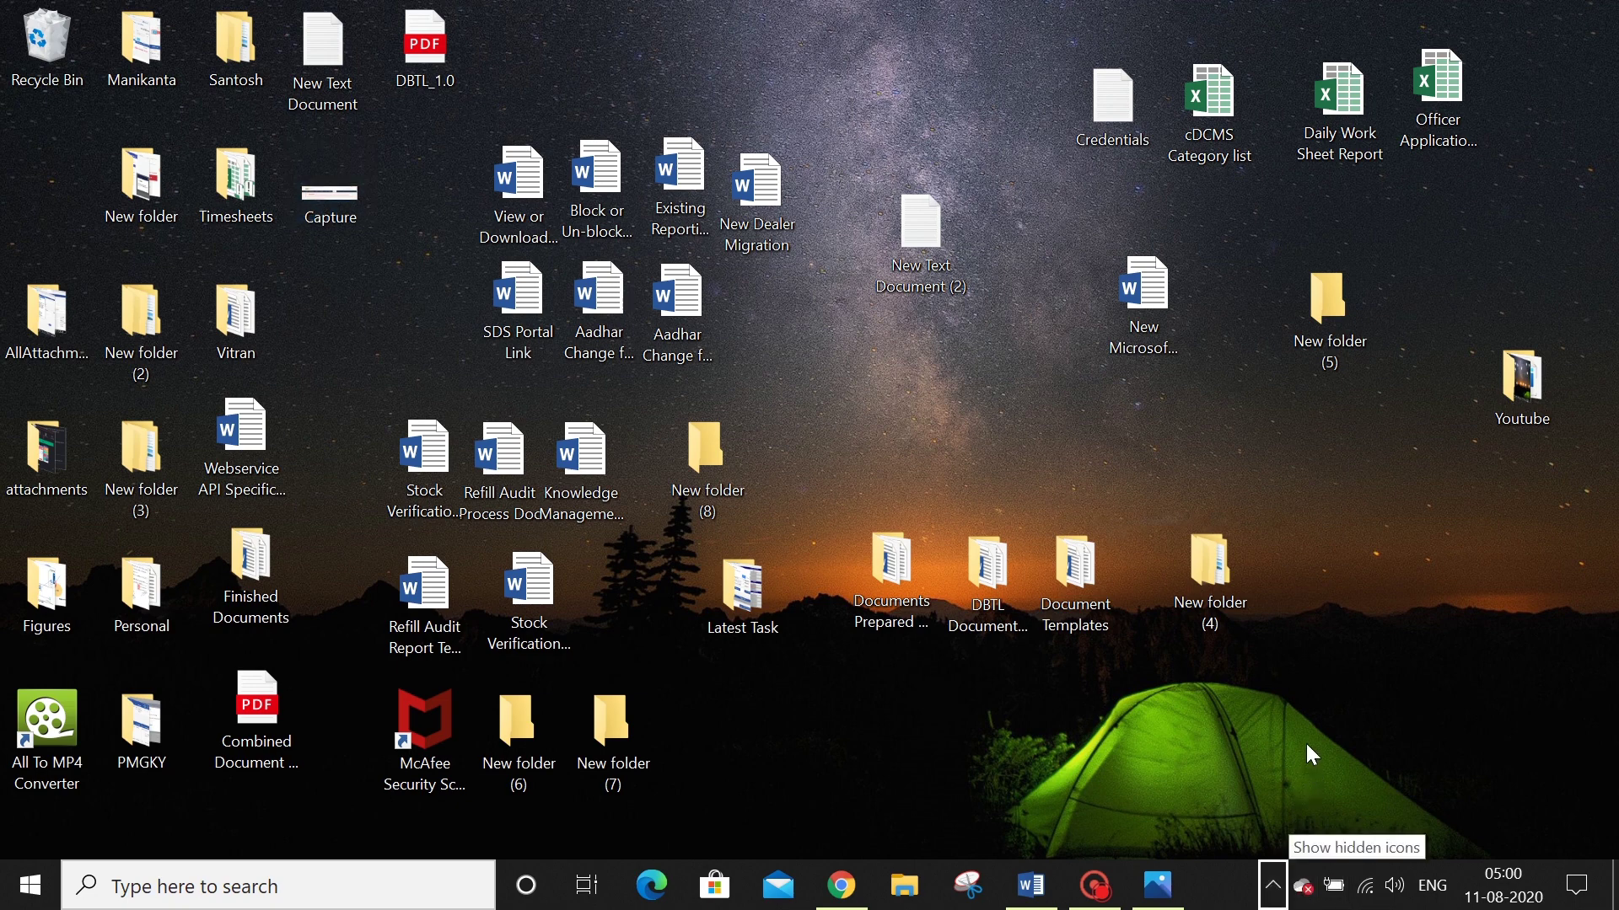
key("Right")
key("Right")
key("Right")
key("Right")
key("Right")
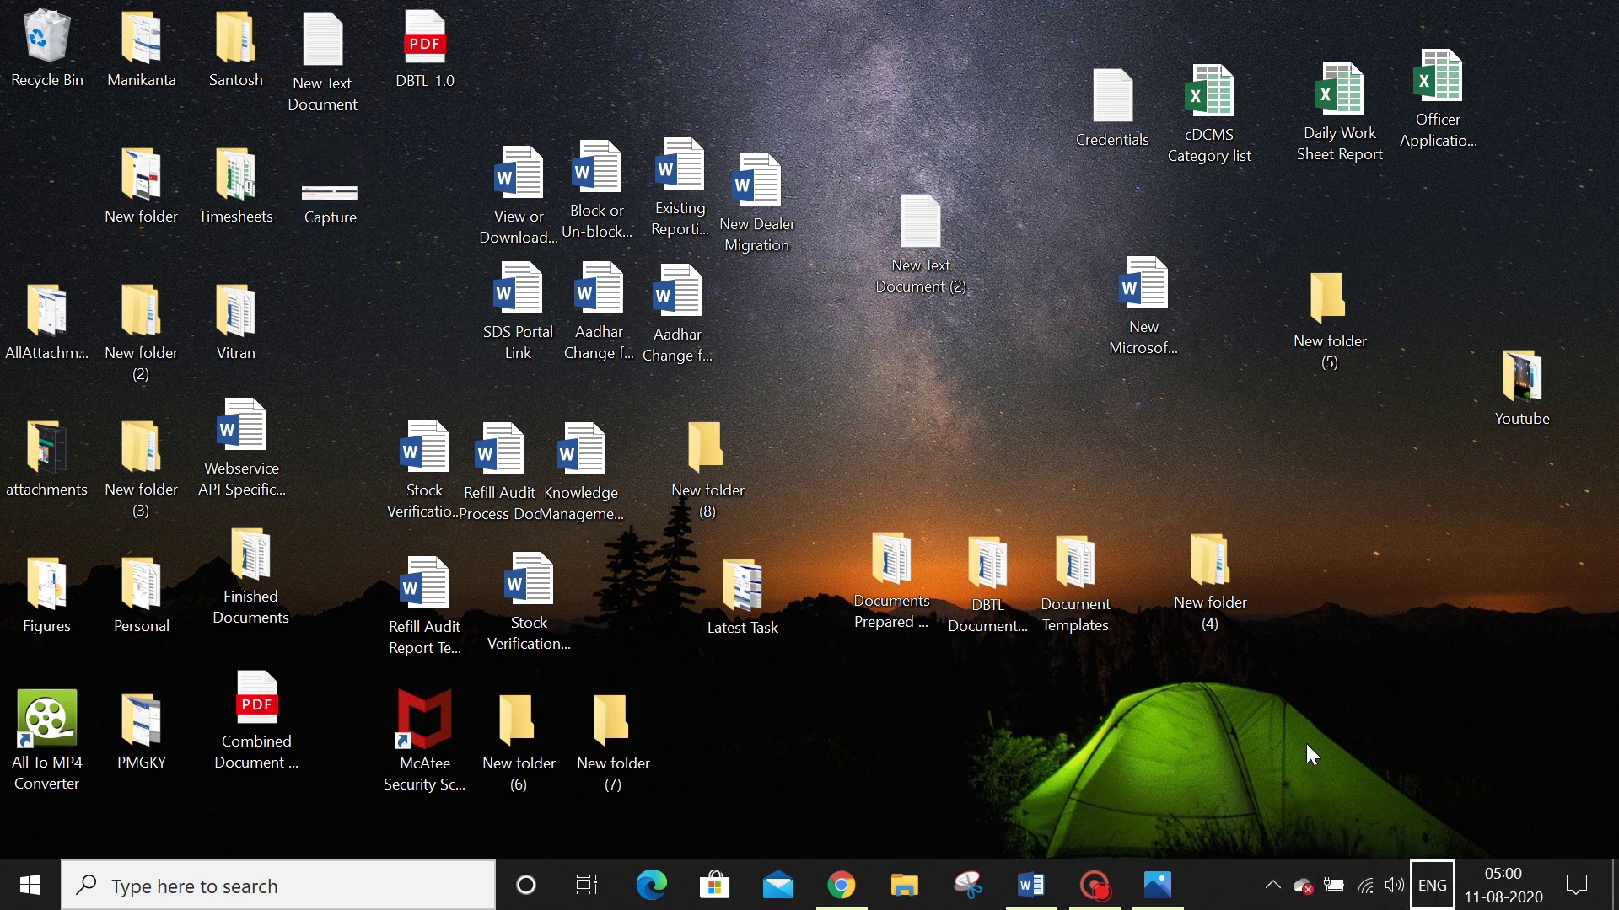
key("Left")
key("Left")
key("Left")
key("Left")
key("Right")
key("Right")
key("Right")
key("Right")
key("Right")
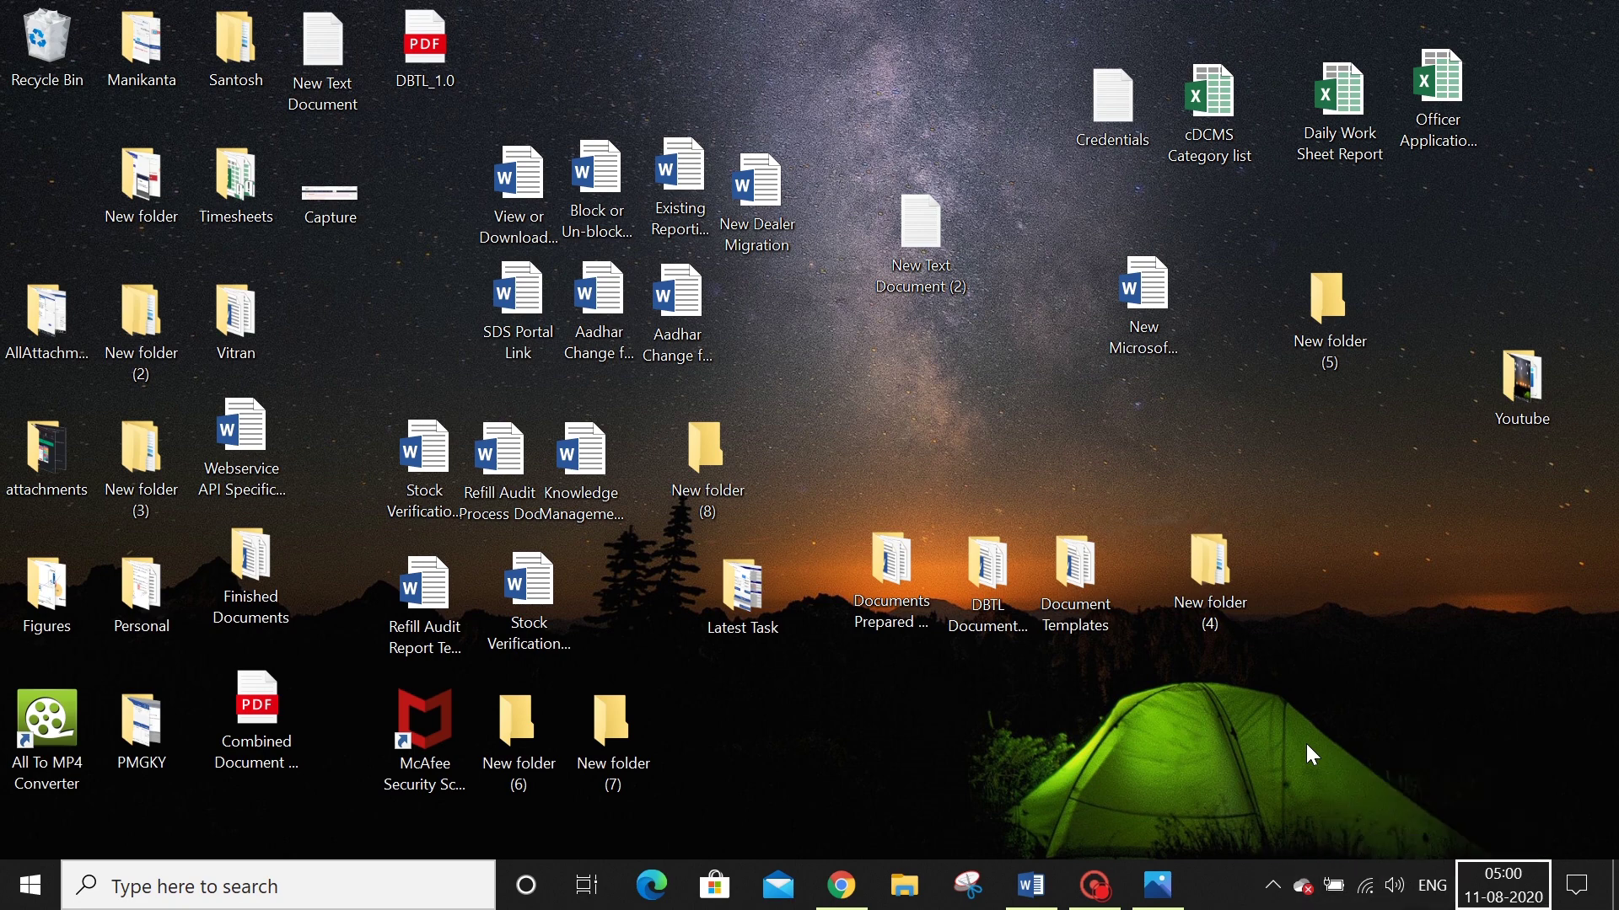
key("Tab")
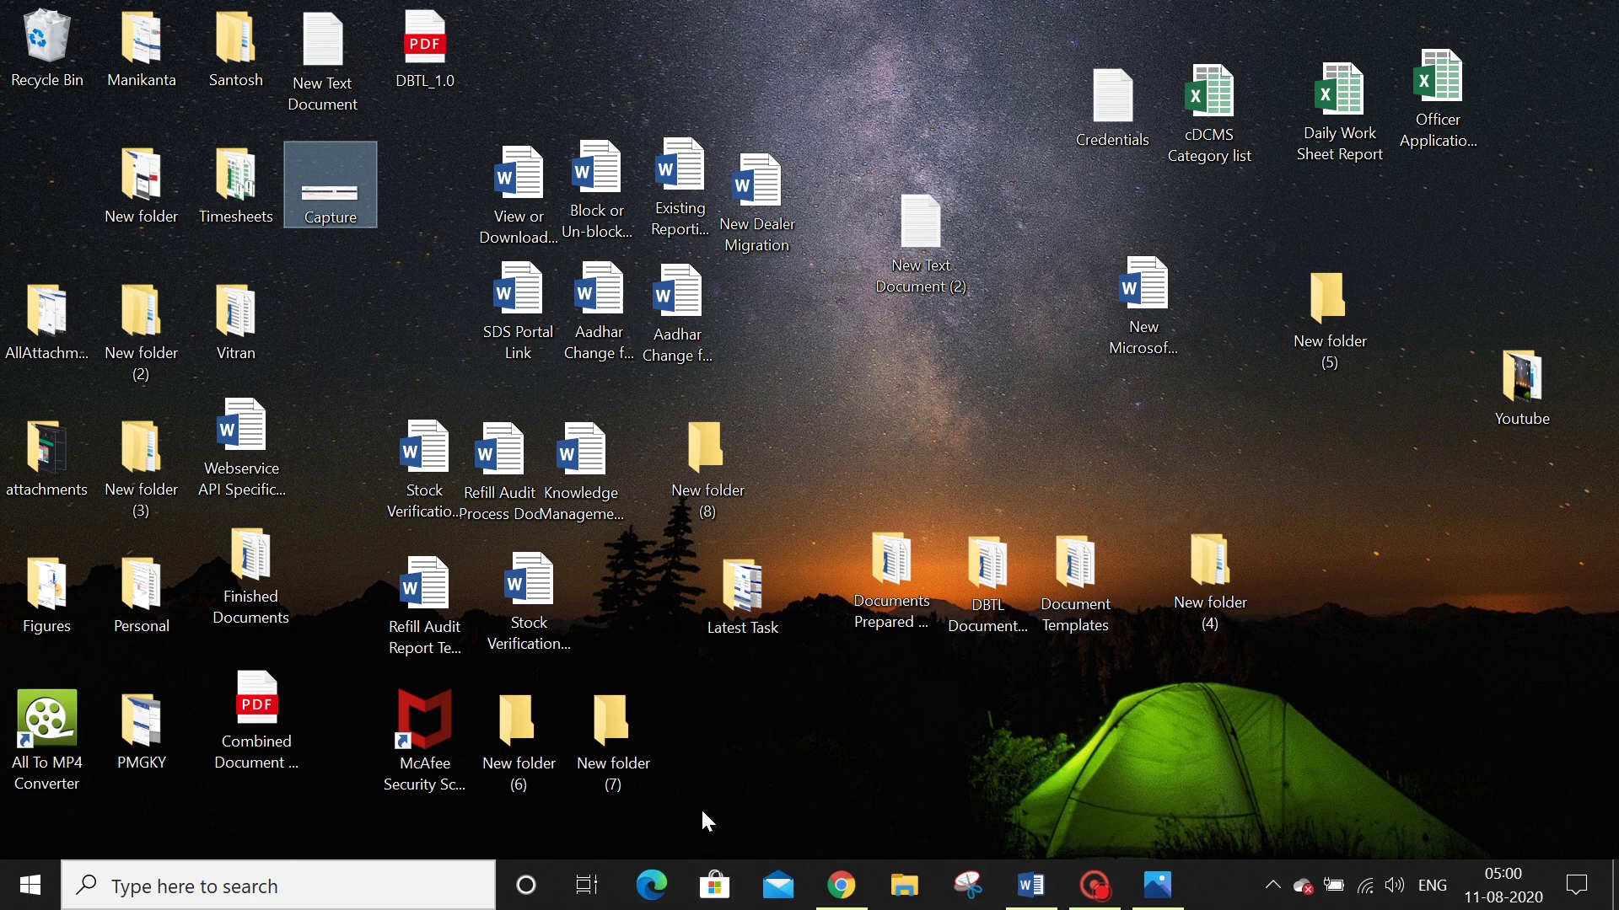
Move the focus to the taskbar apps, starting at Edge, and step forward and back through them.
key("super+t")
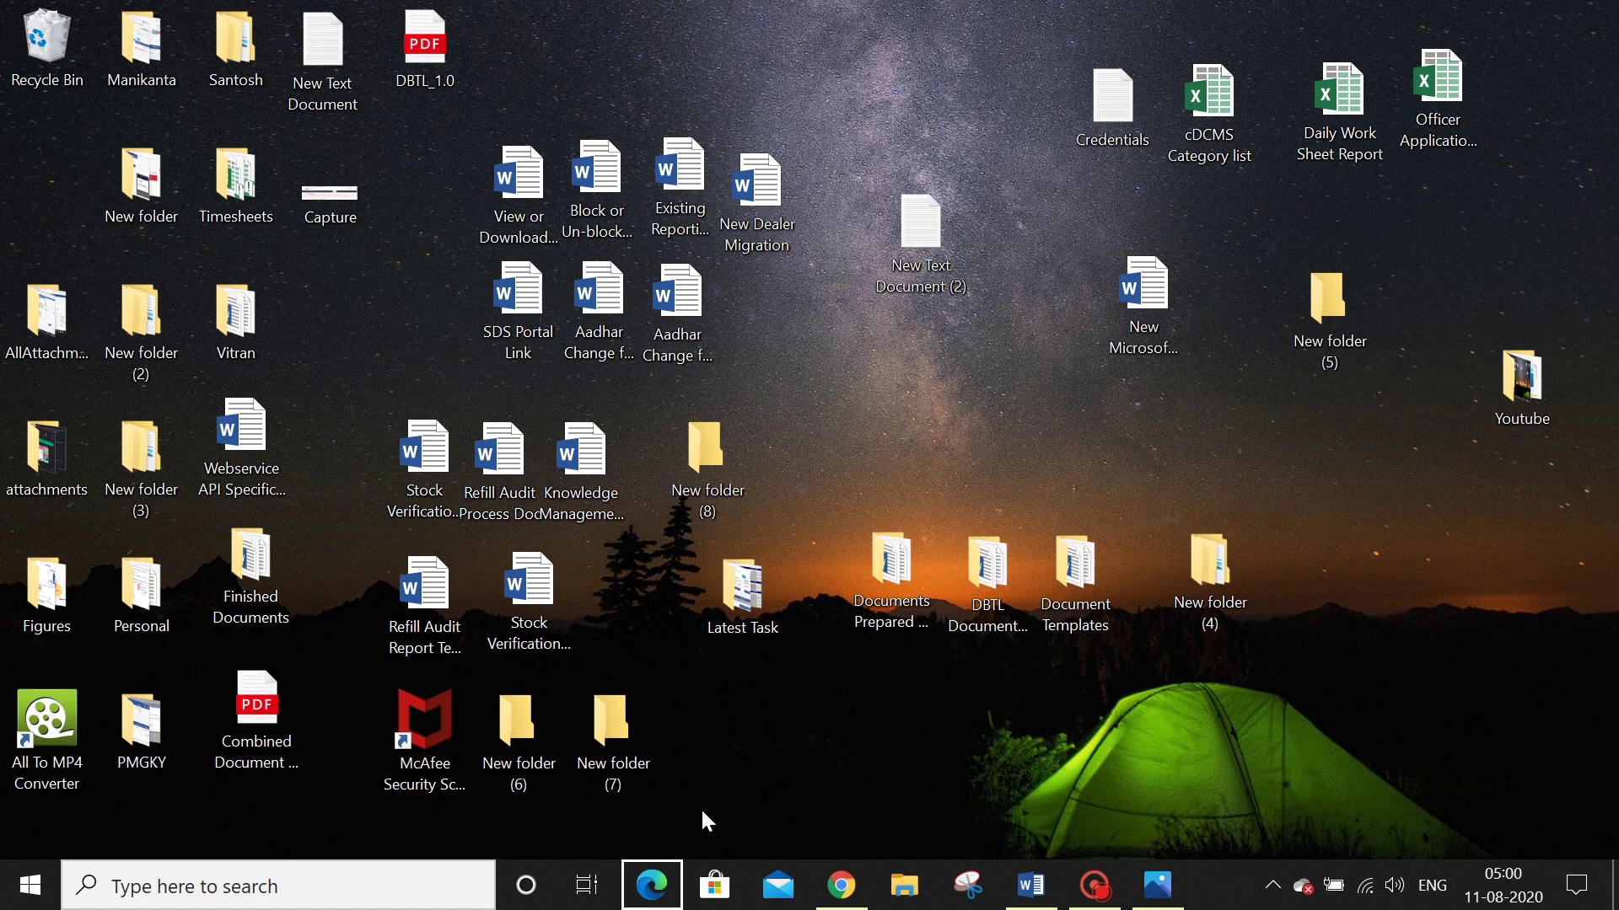
key("Right")
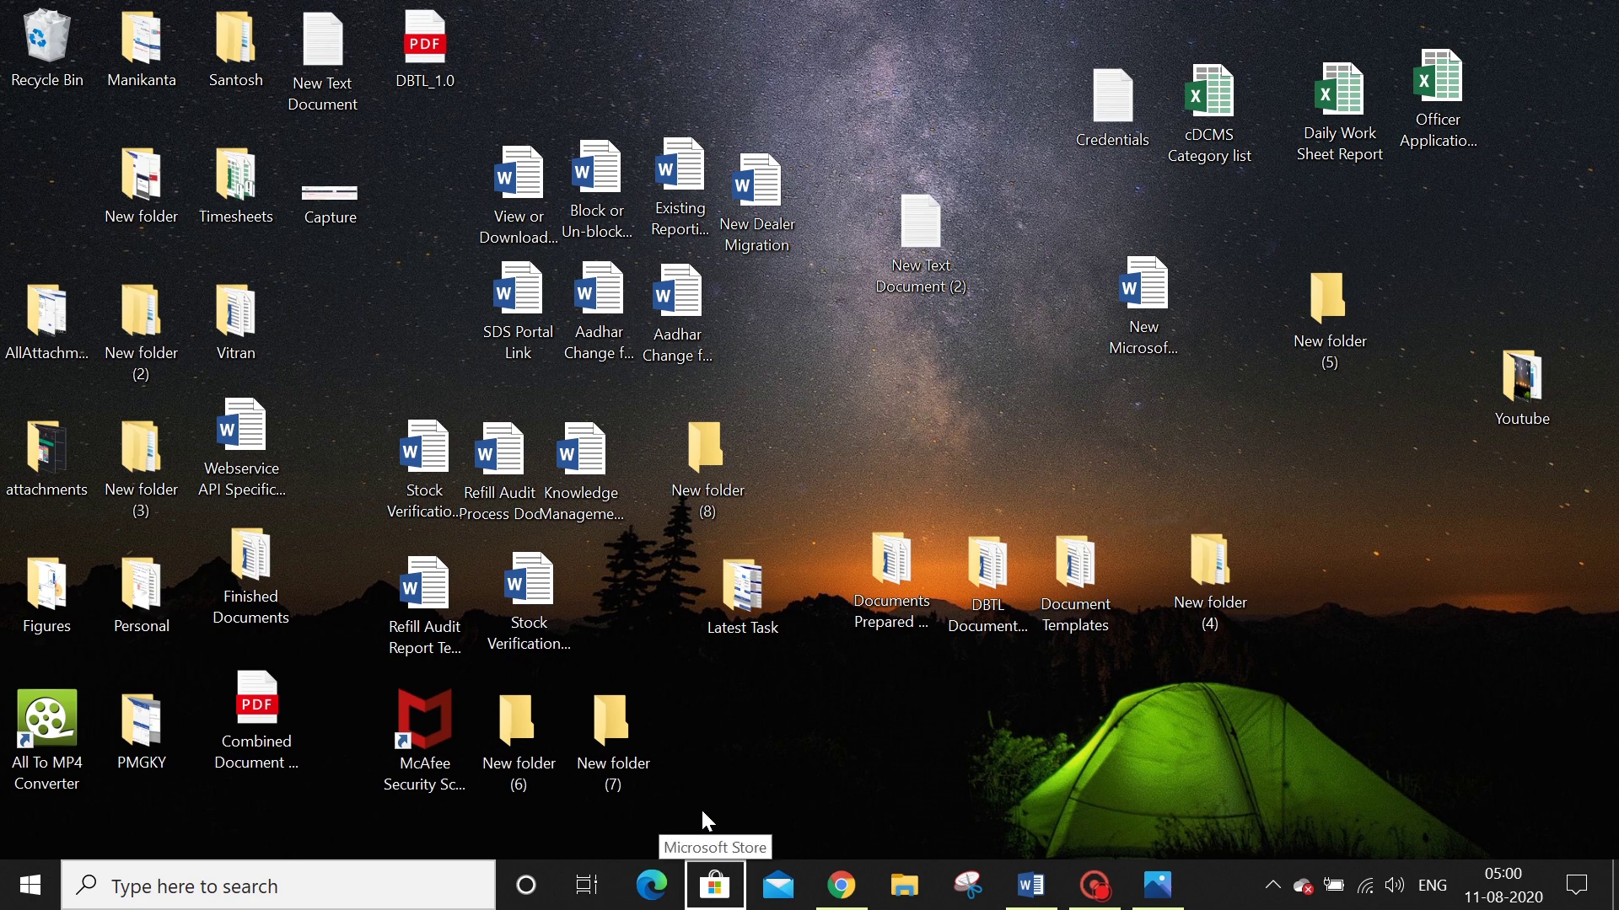
key("Right")
key("Right")
key("Right")
key("Right")
key("Right")
key("Right")
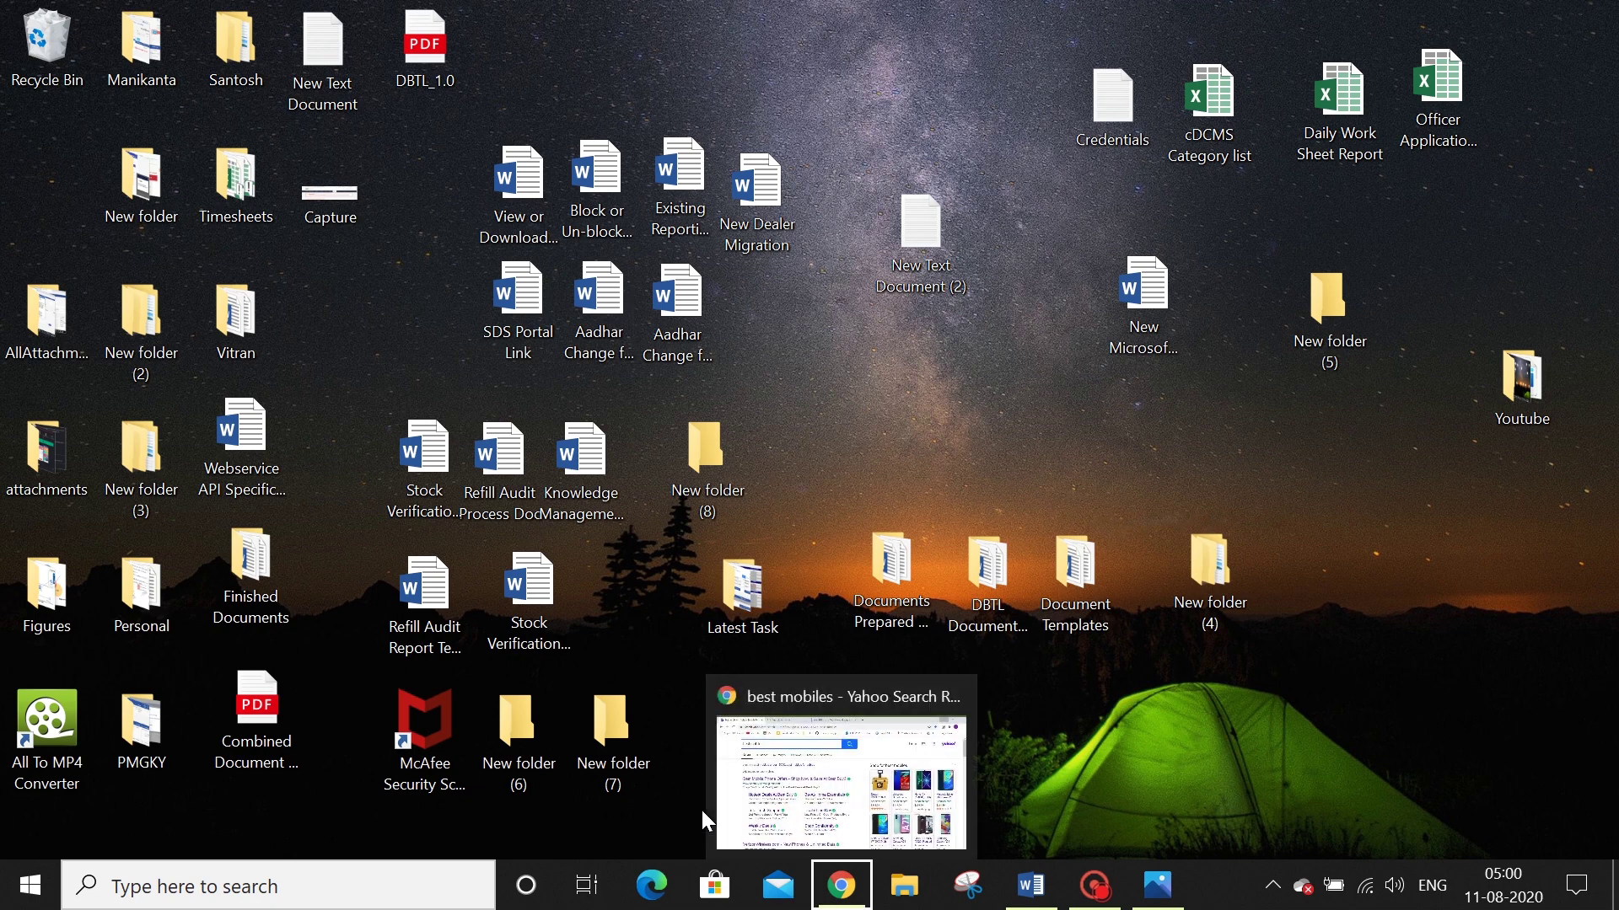
key("Right")
key("Left")
key("Left")
key("Left")
key("Left")
key("Left")
key("Left")
key("Left")
key("Left")
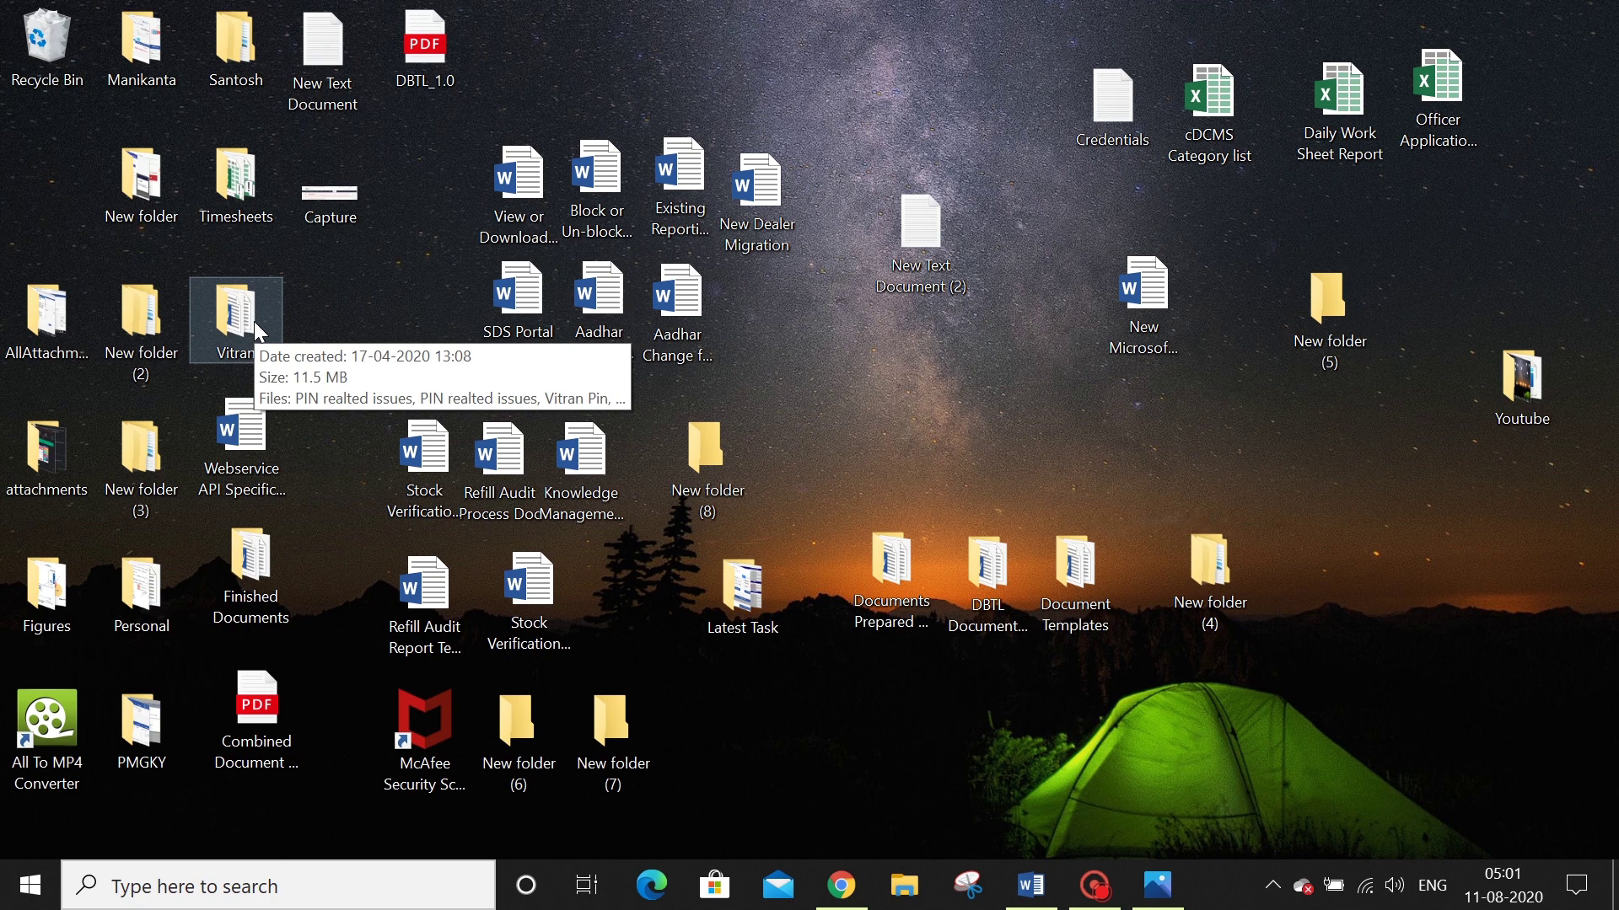
View the properties of the Vitran folder on the desktop and close the dialog.
left_click(255, 321)
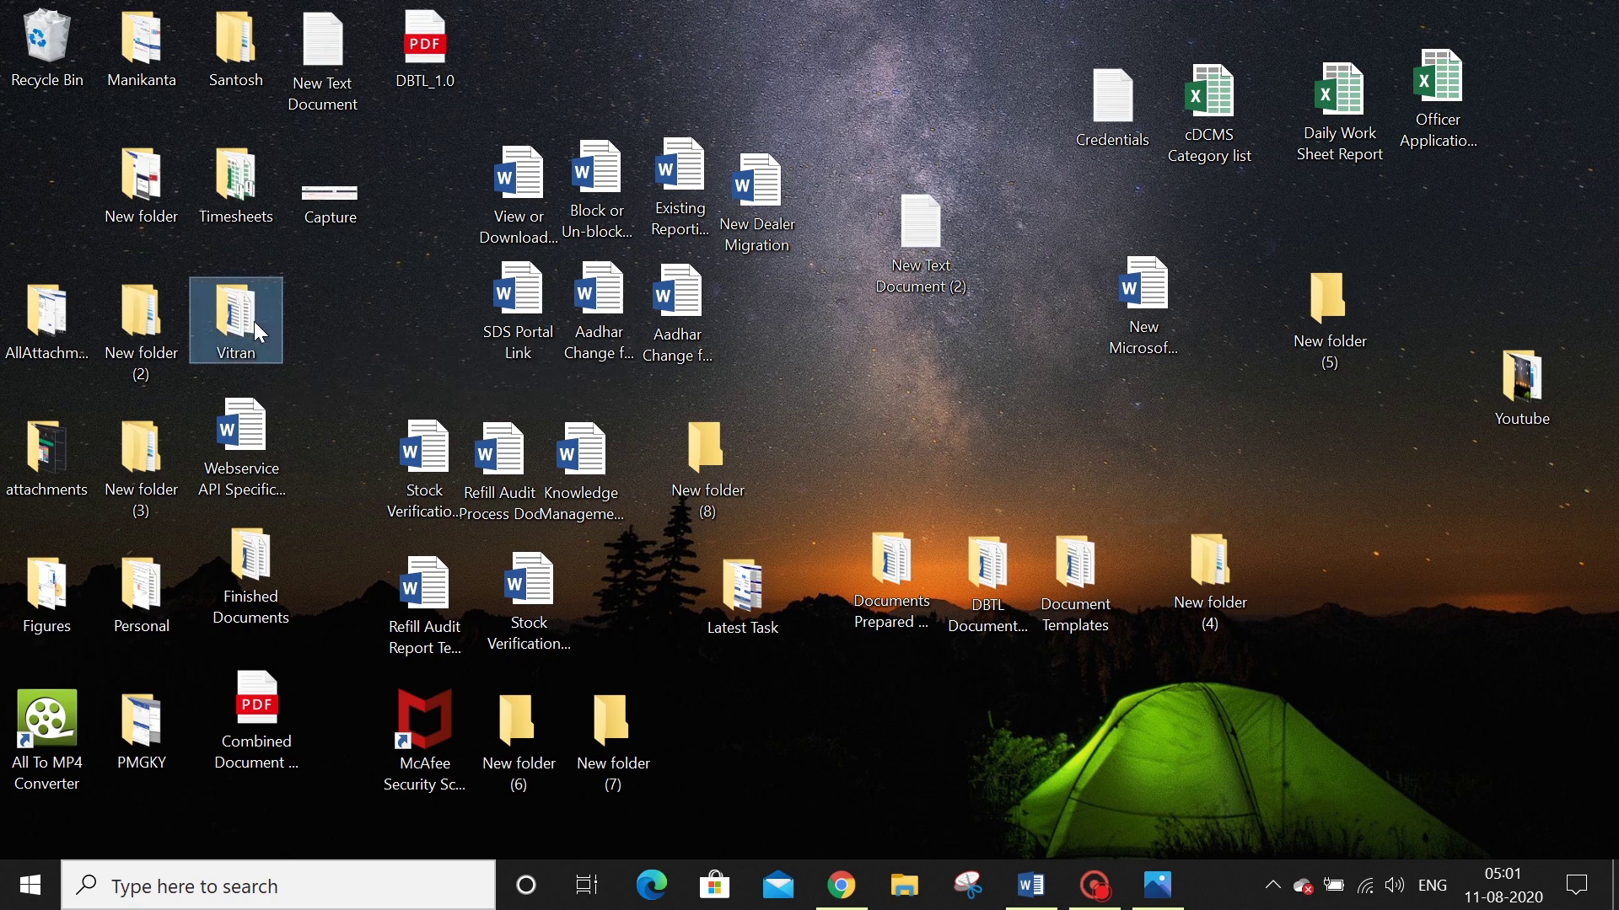
right_click(254, 321)
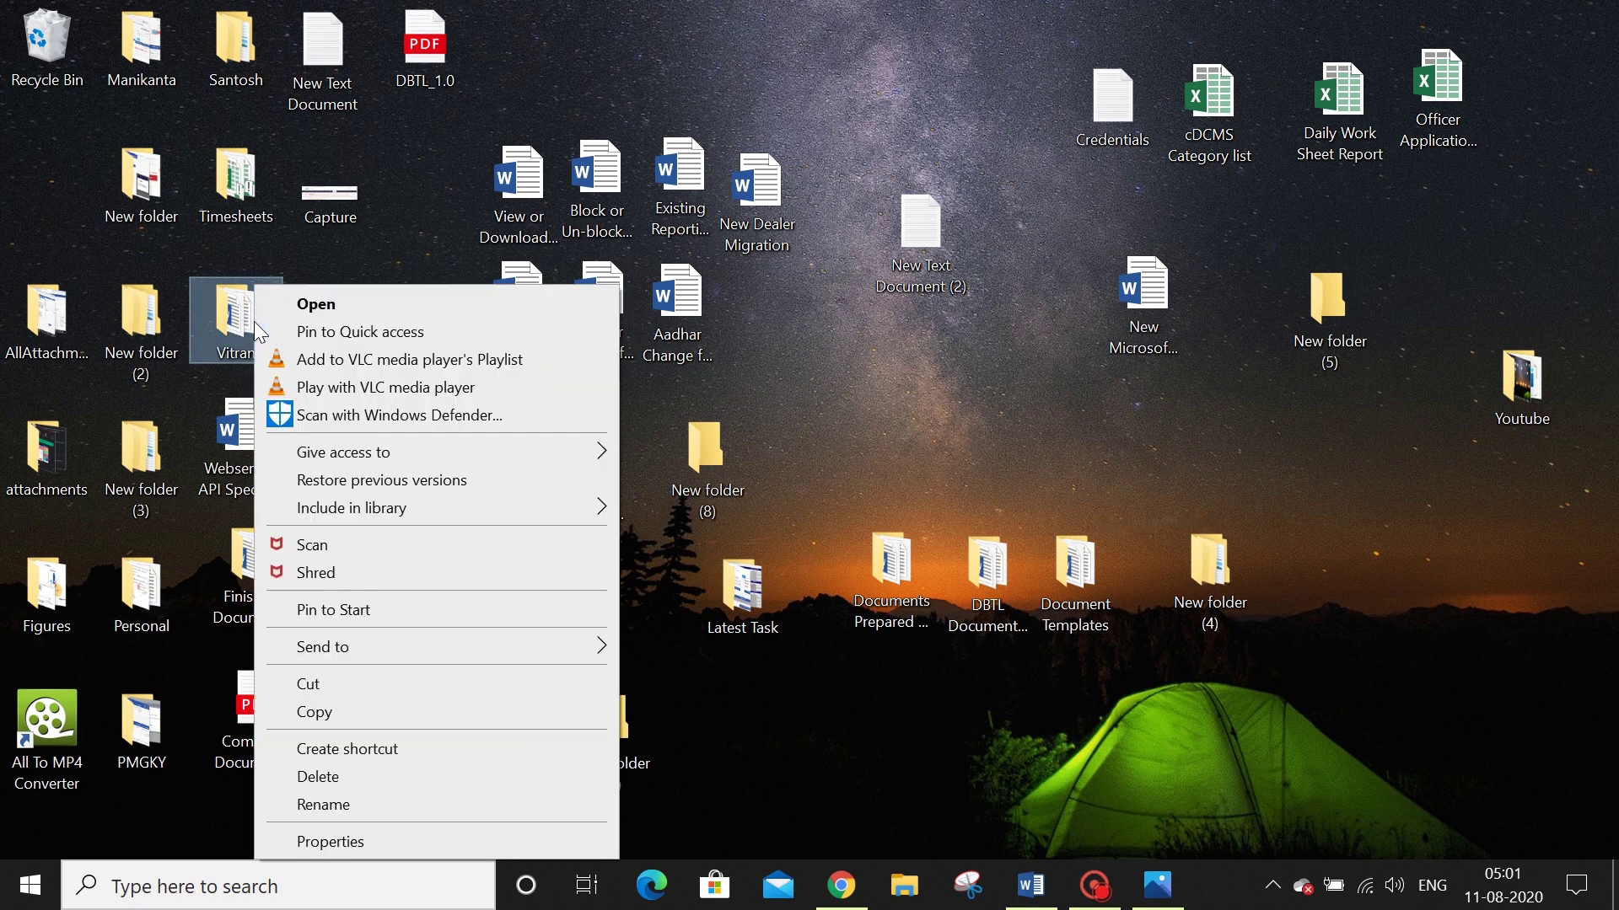
left_click(346, 842)
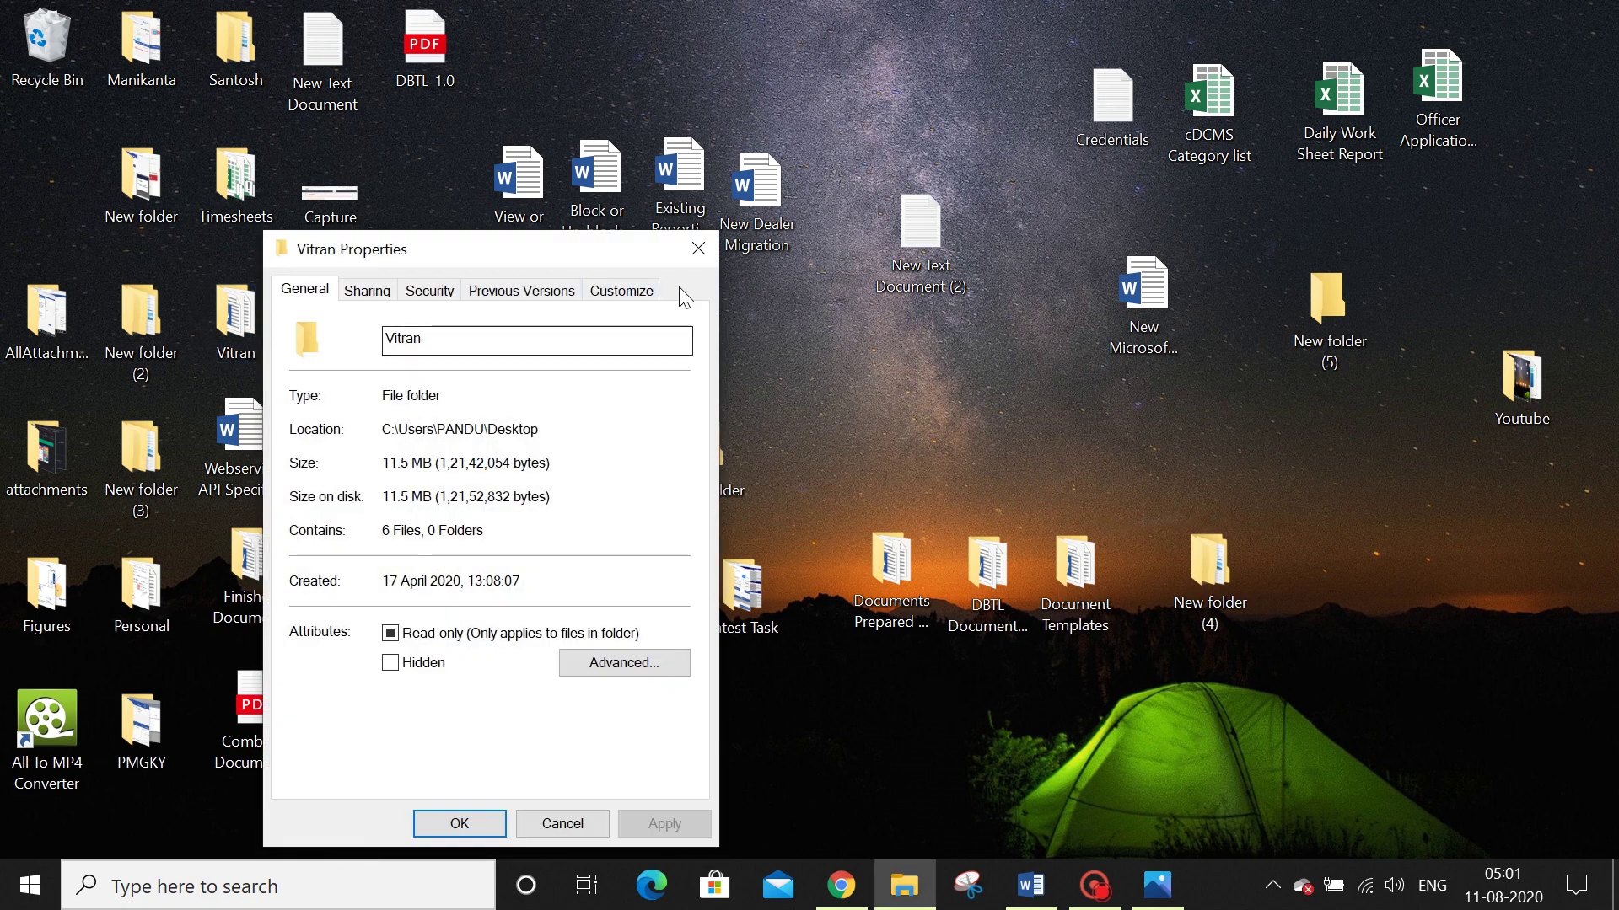
left_click(696, 264)
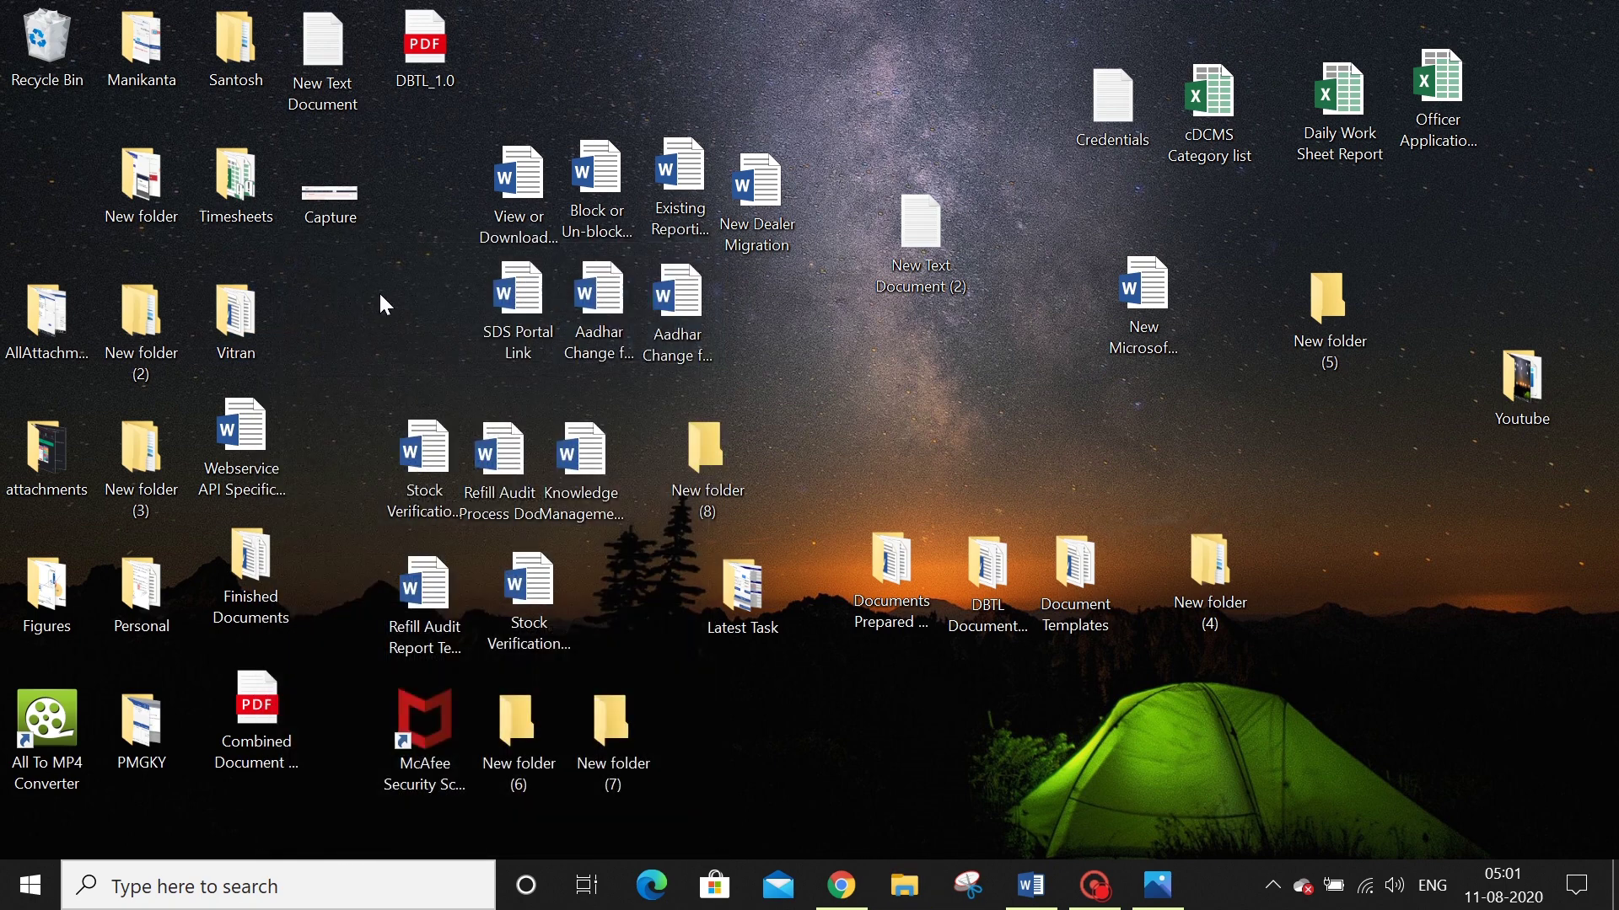
Select the Vitran folder again, bring up its properties a second time and close them.
left_click(253, 301)
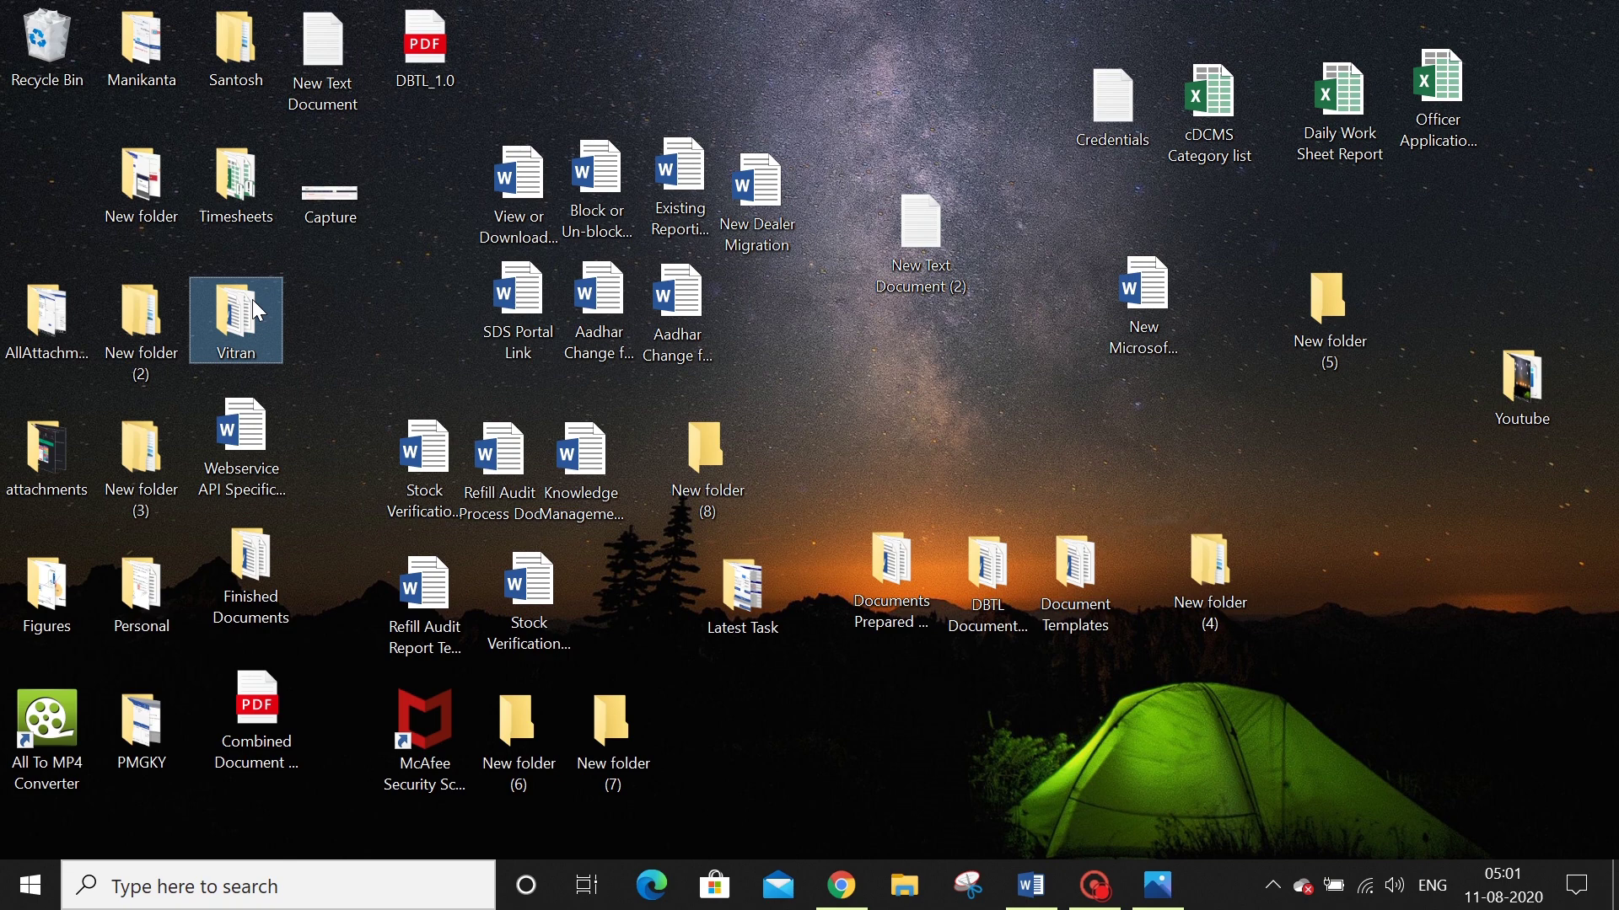
key("alt+Return")
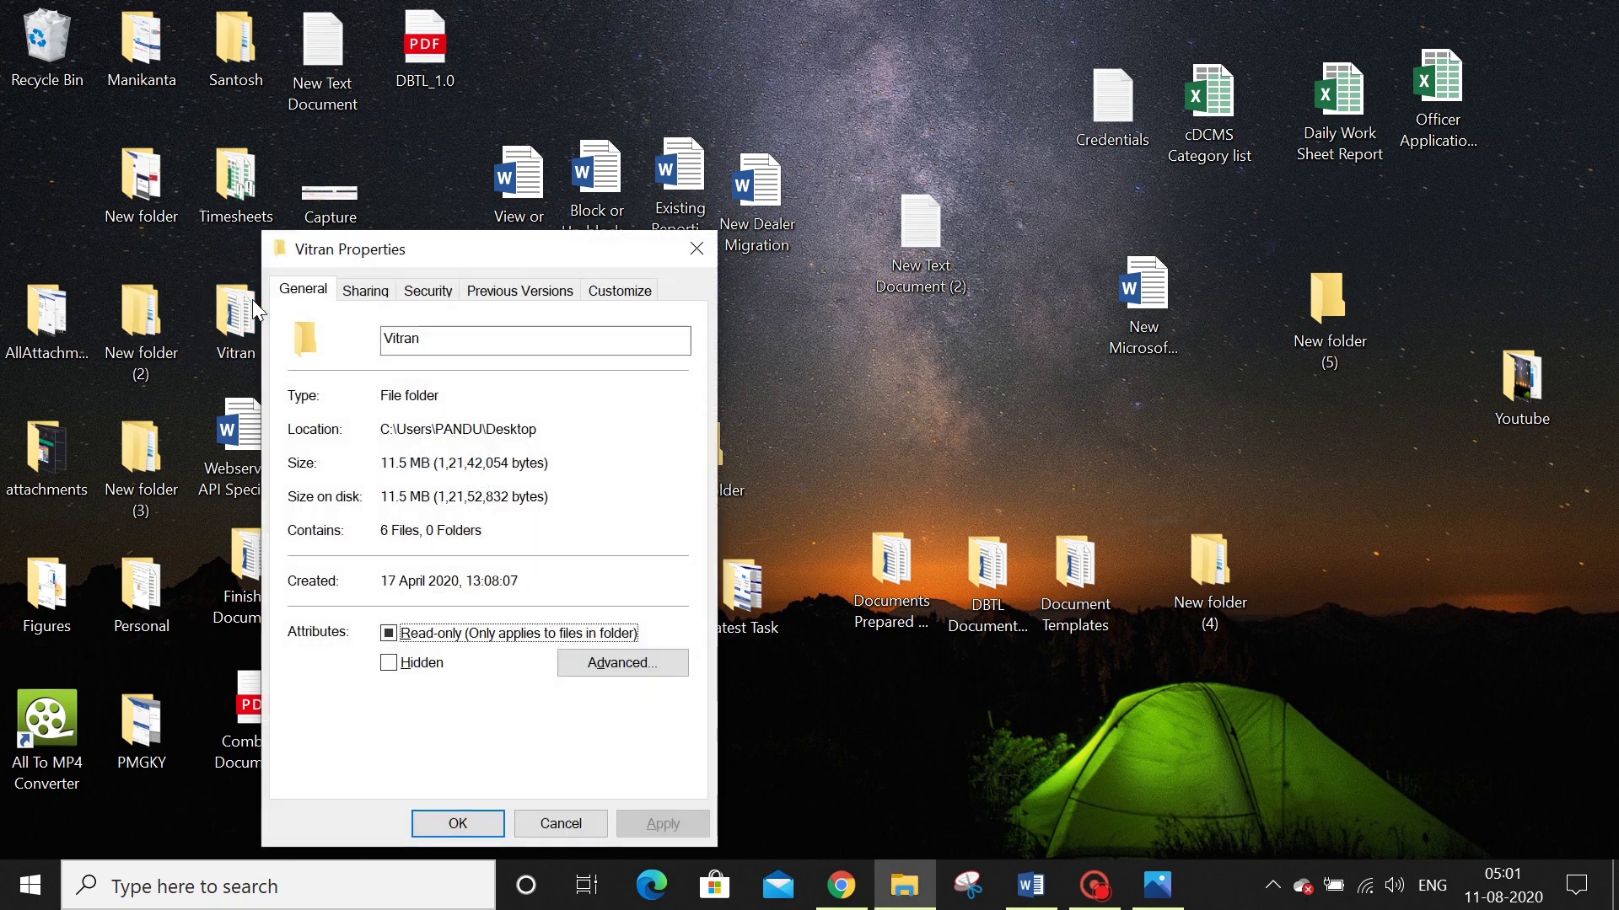
left_click(681, 247)
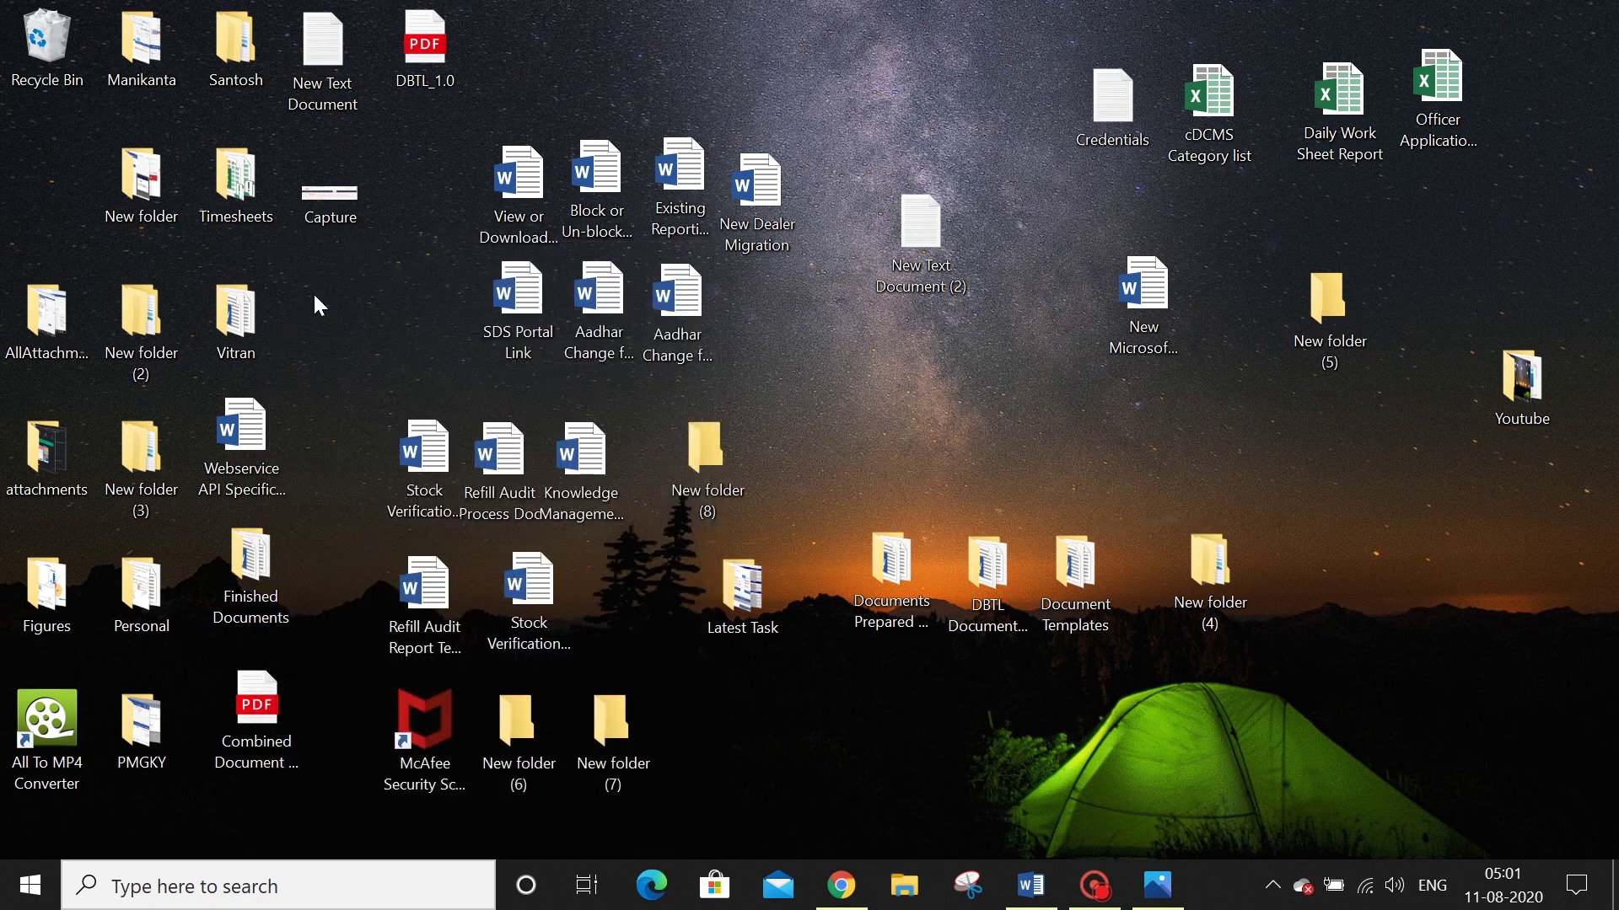
View the properties of the desktop folder directly above Timesheets and close the dialog.
left_click(244, 61)
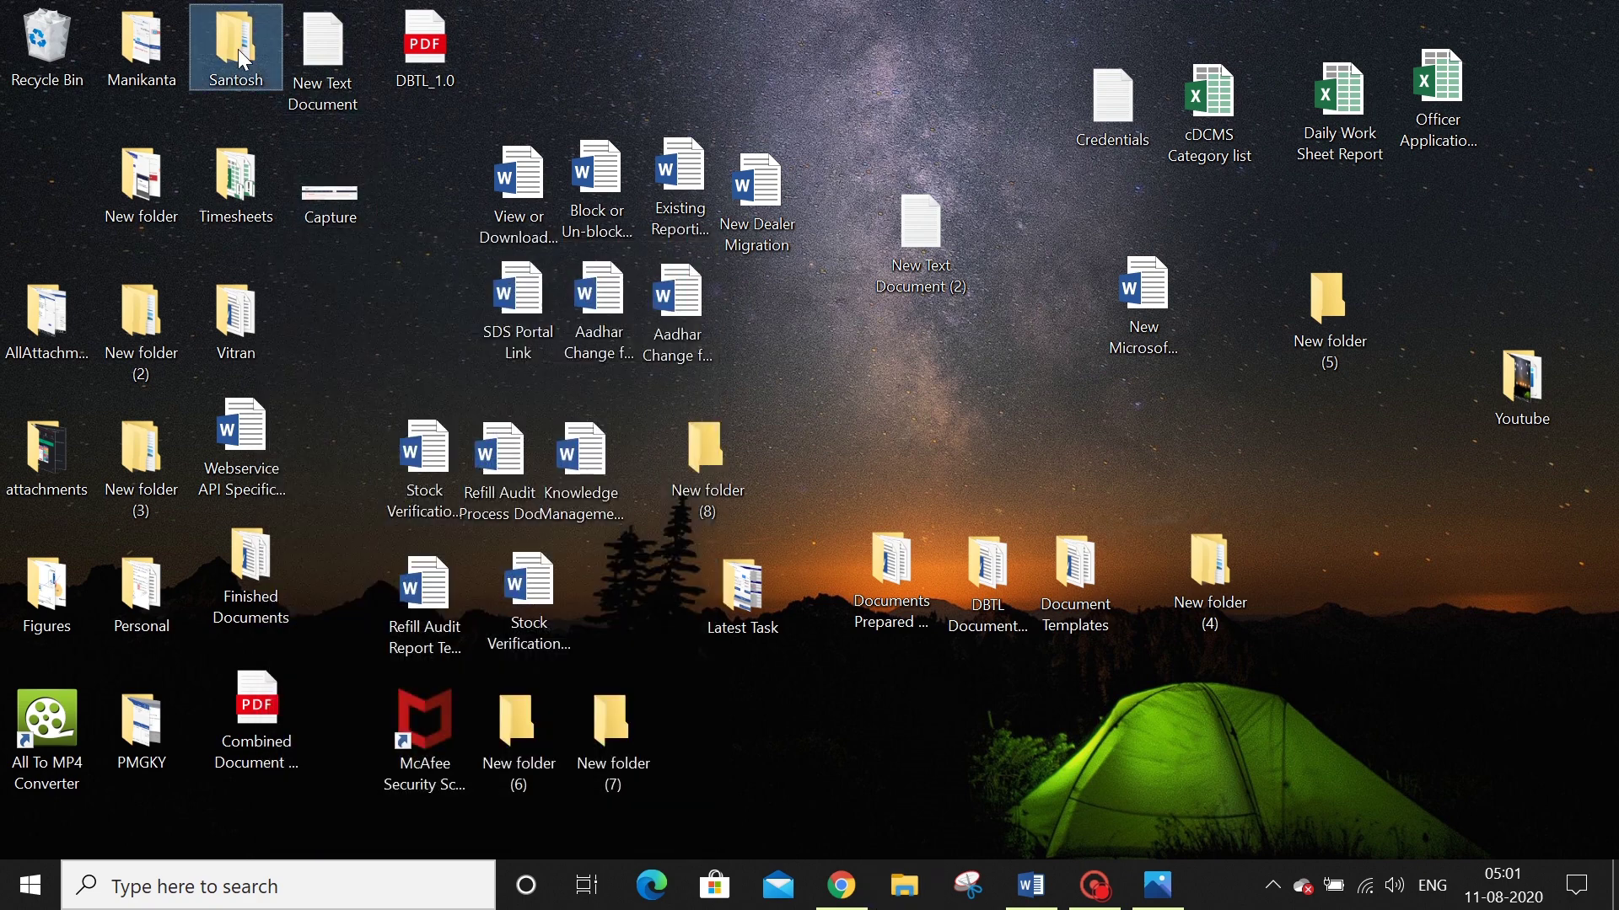
mouse_move(244, 60)
key("alt+Return")
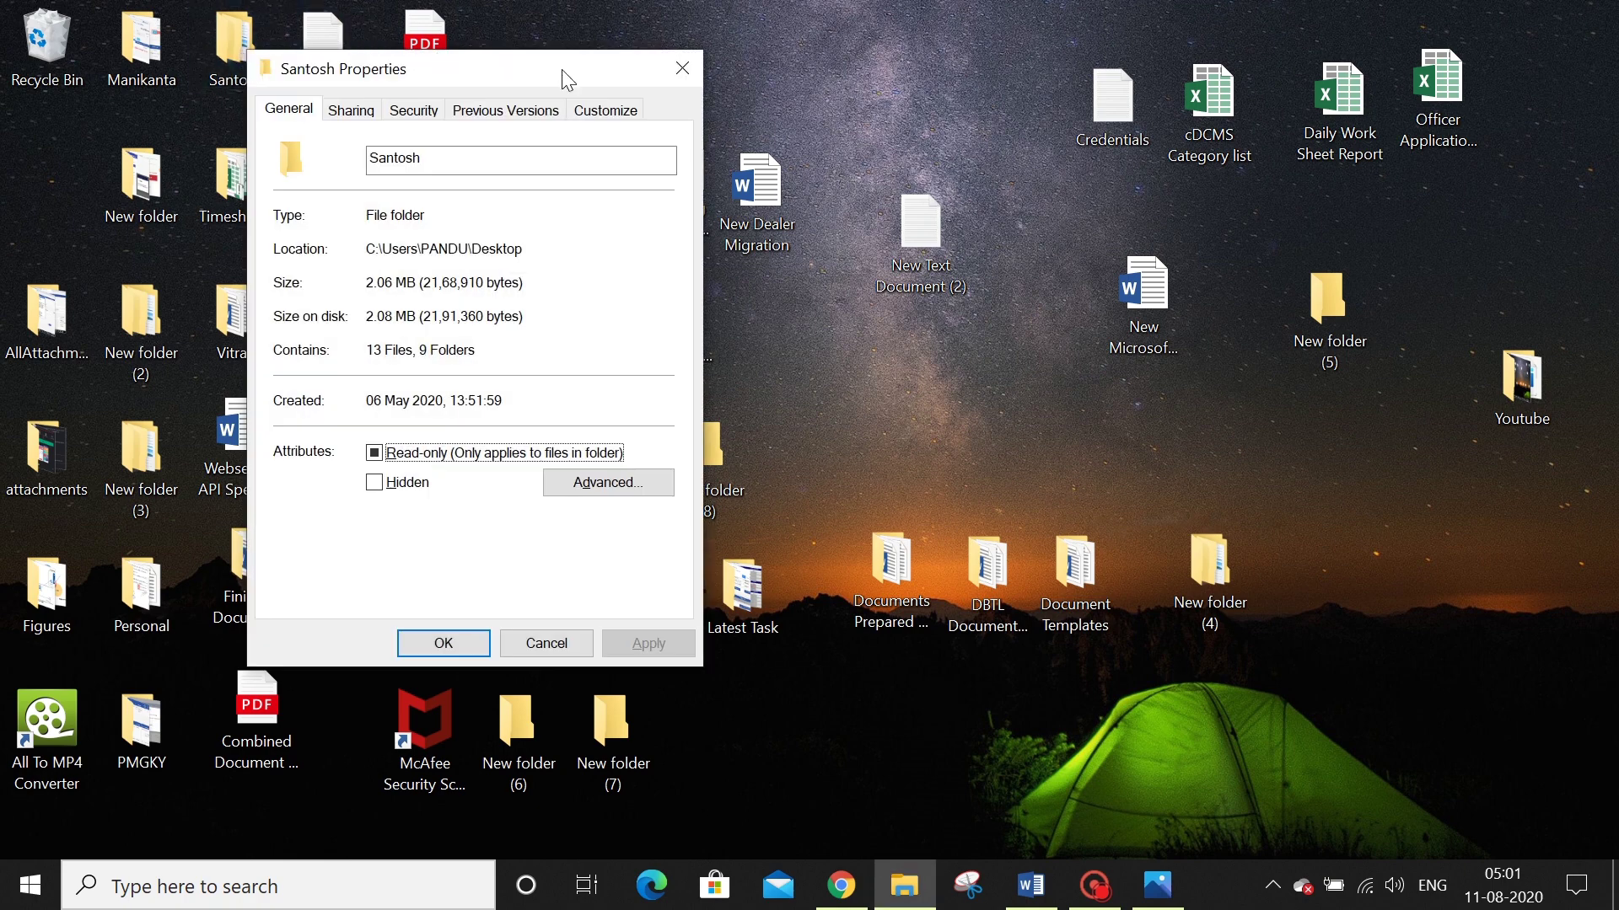
left_click(682, 68)
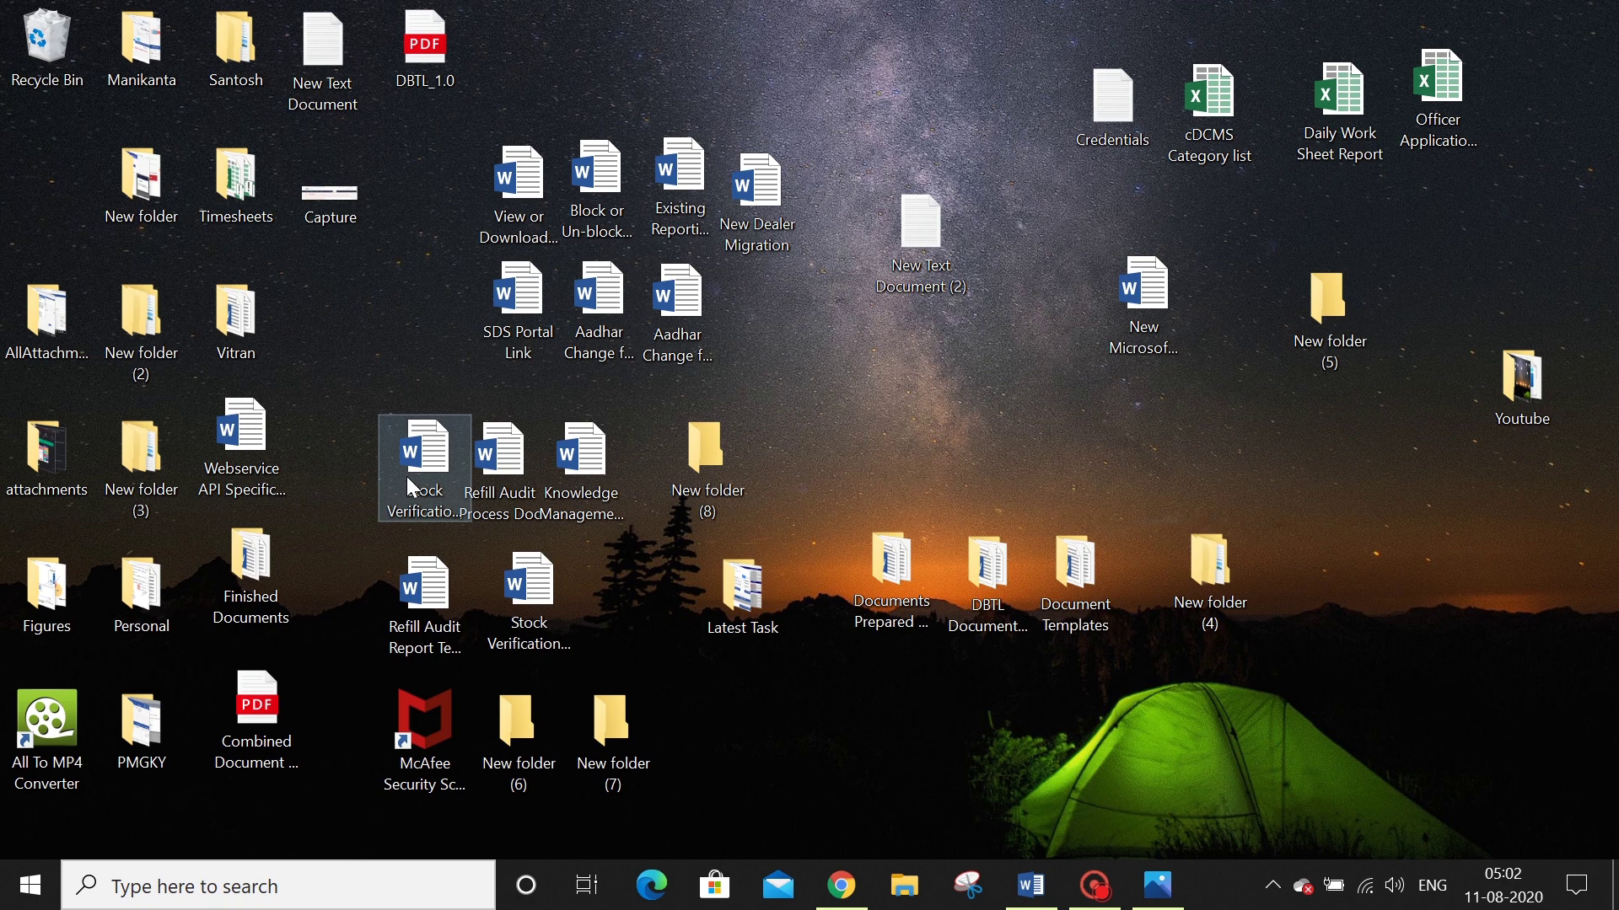
Open the root of the C: drive by running "\" from the Run dialog, and close the folder window.
key("super+r")
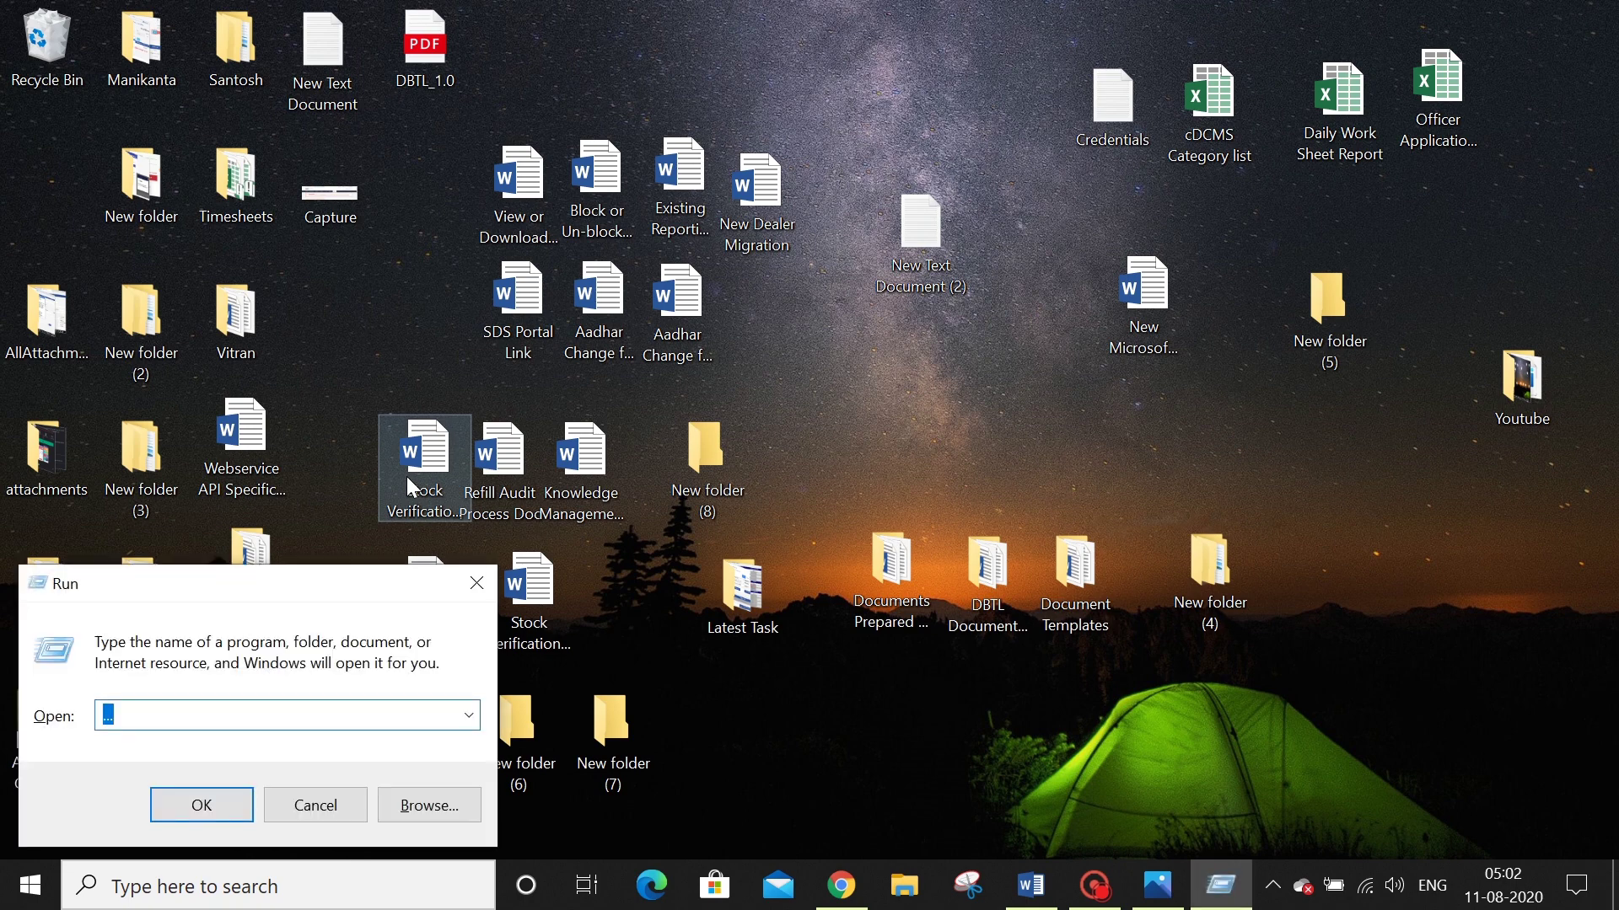
type("\\")
key("Return")
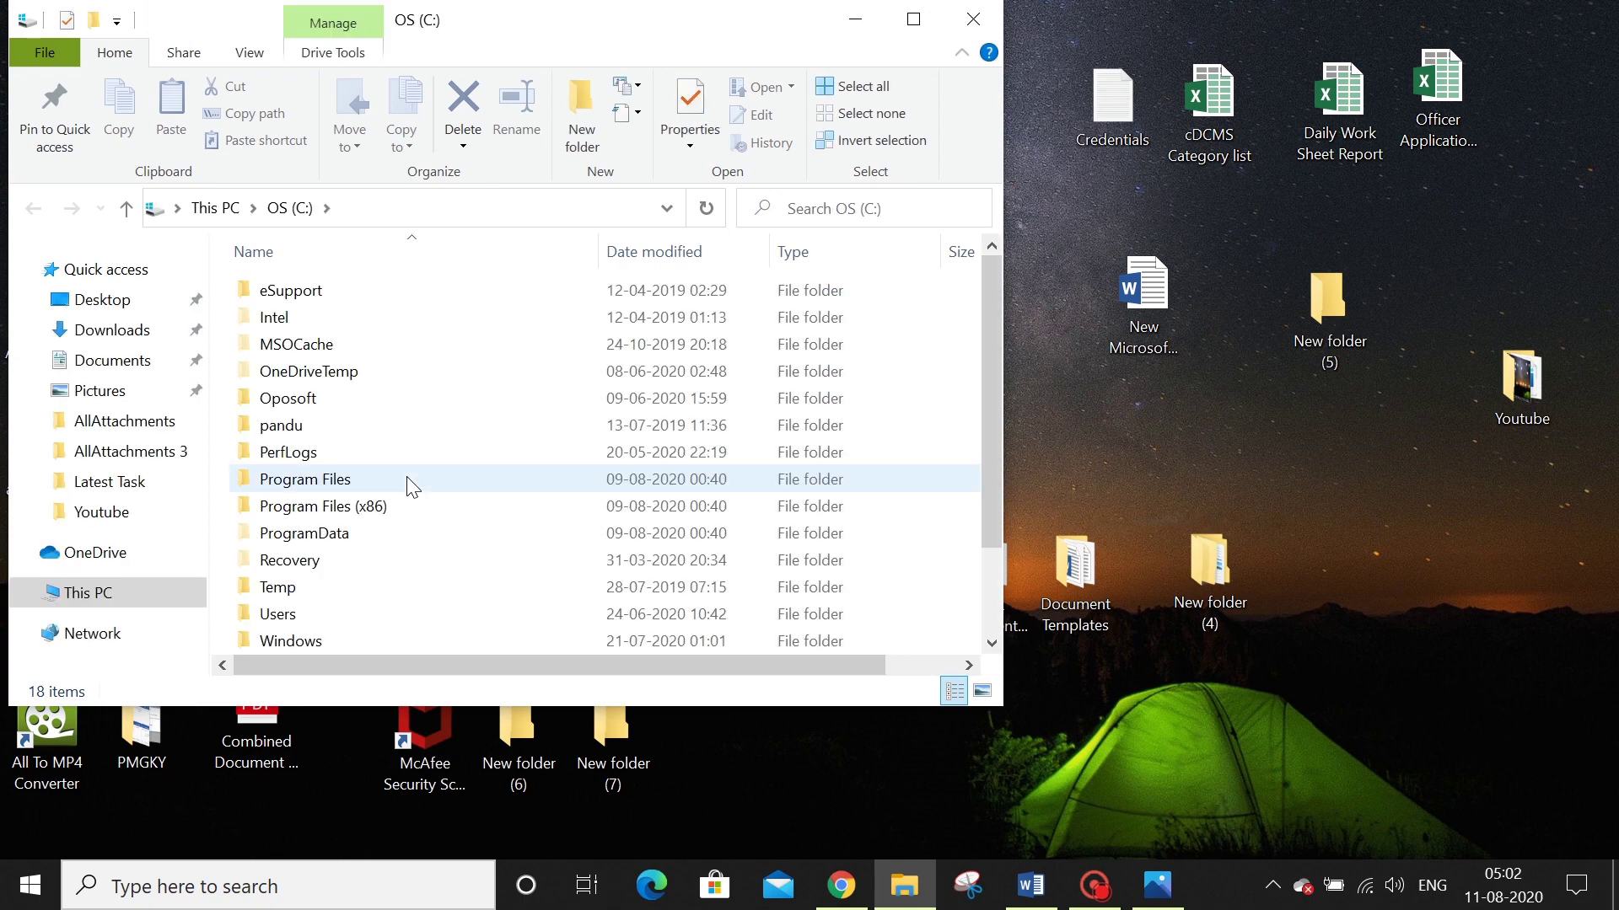
mouse_move(409, 481)
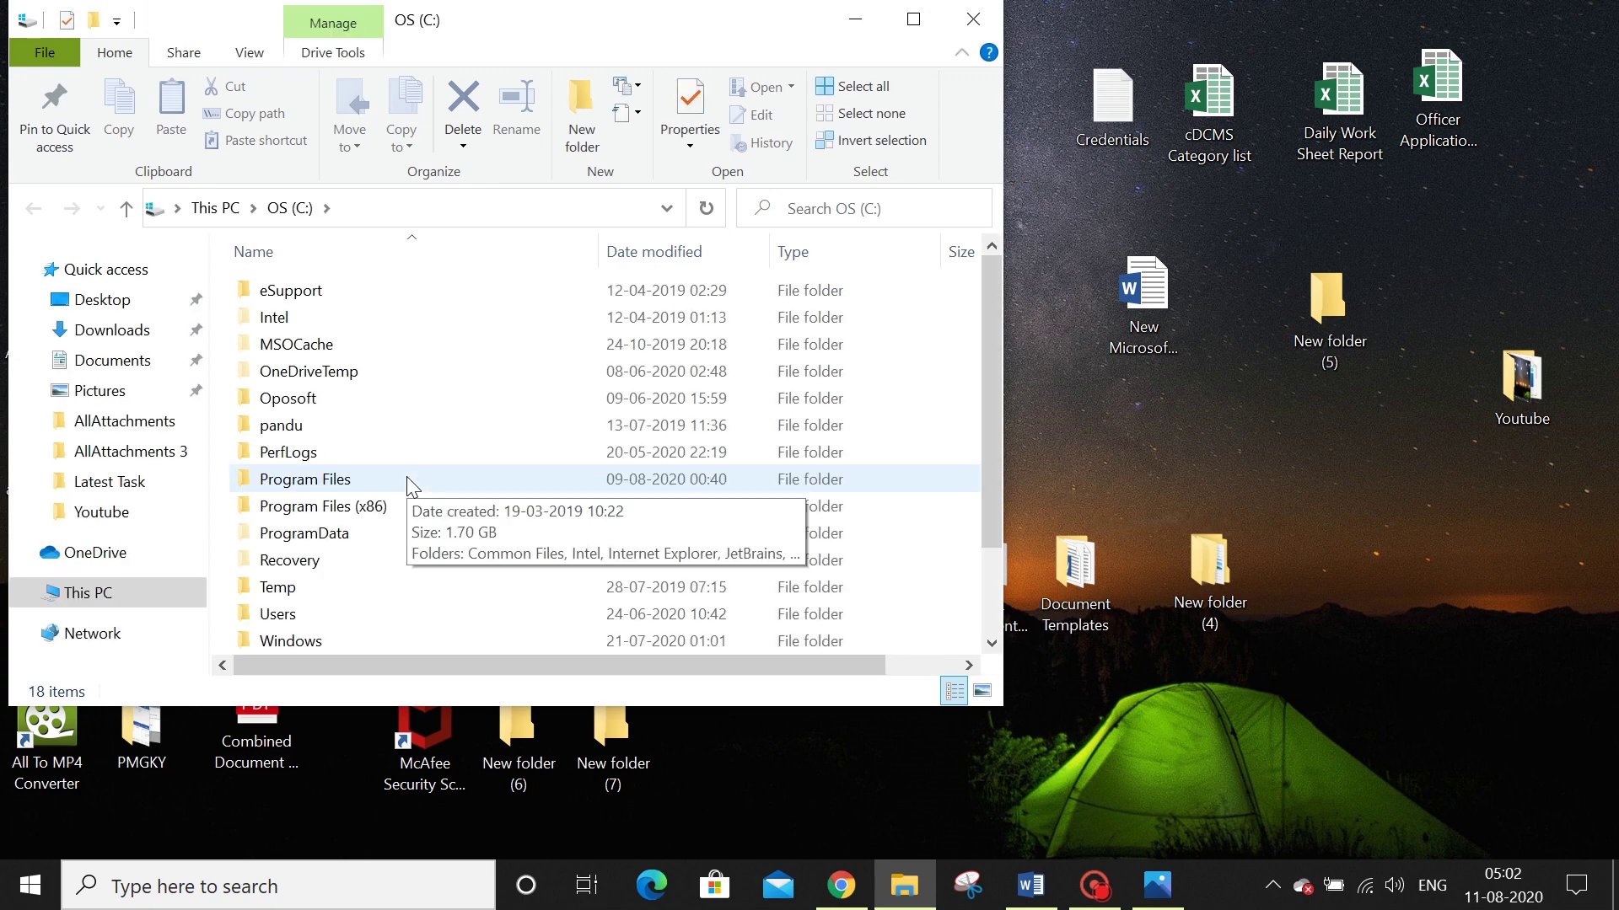
left_click(975, 19)
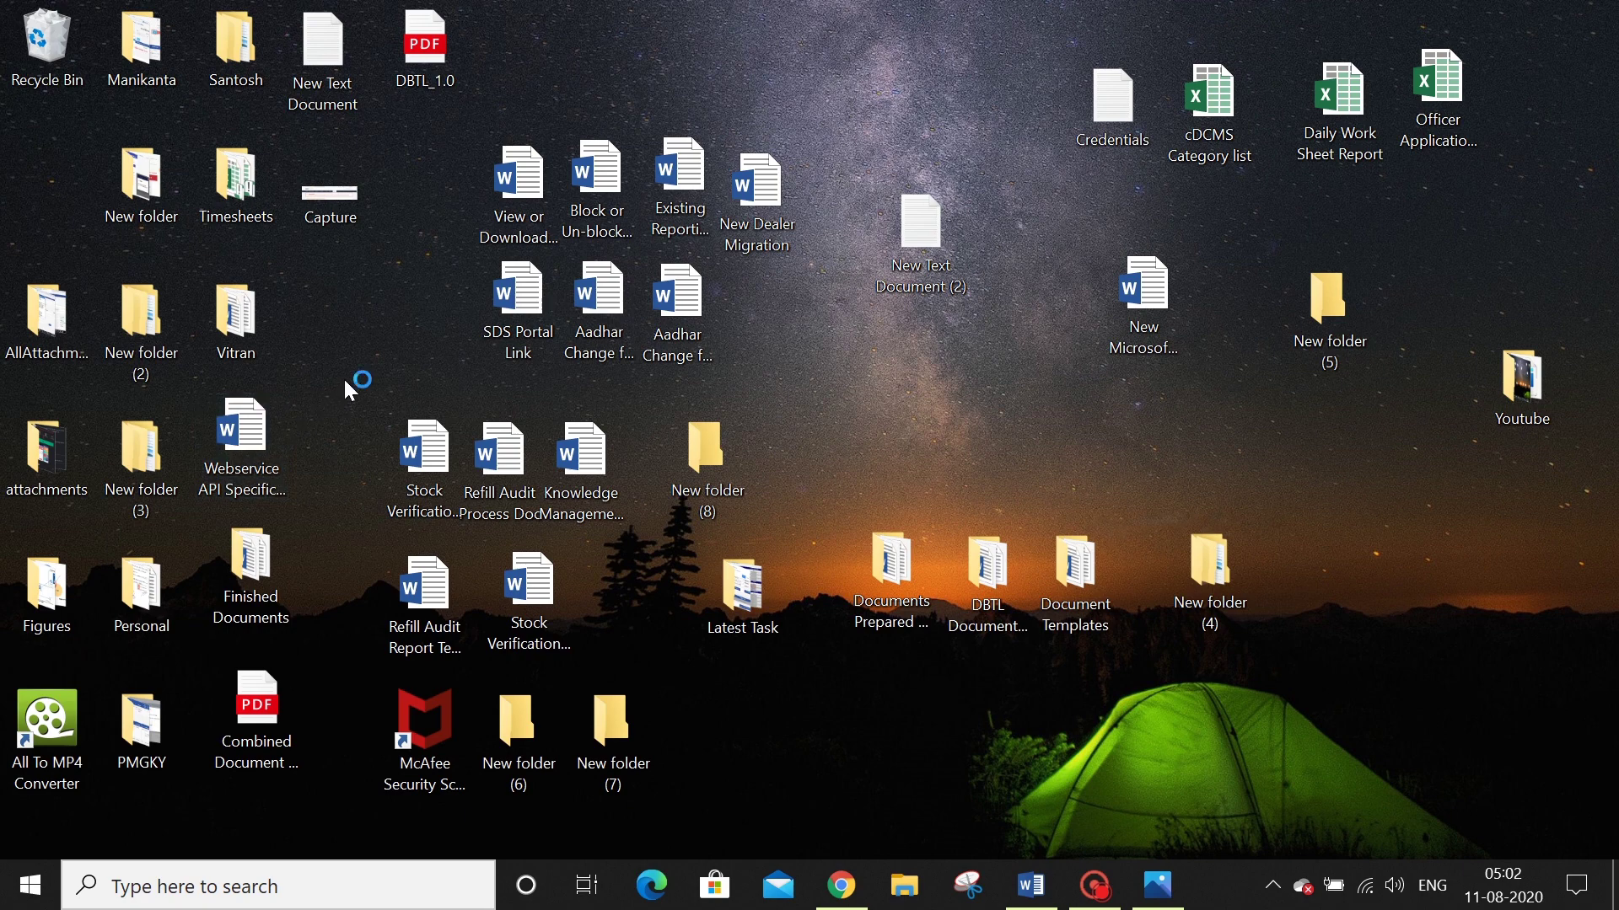
Open the user profile folder by running ".." from the Run dialog, and close the folder window.
key("super+r")
type("..")
key("Return")
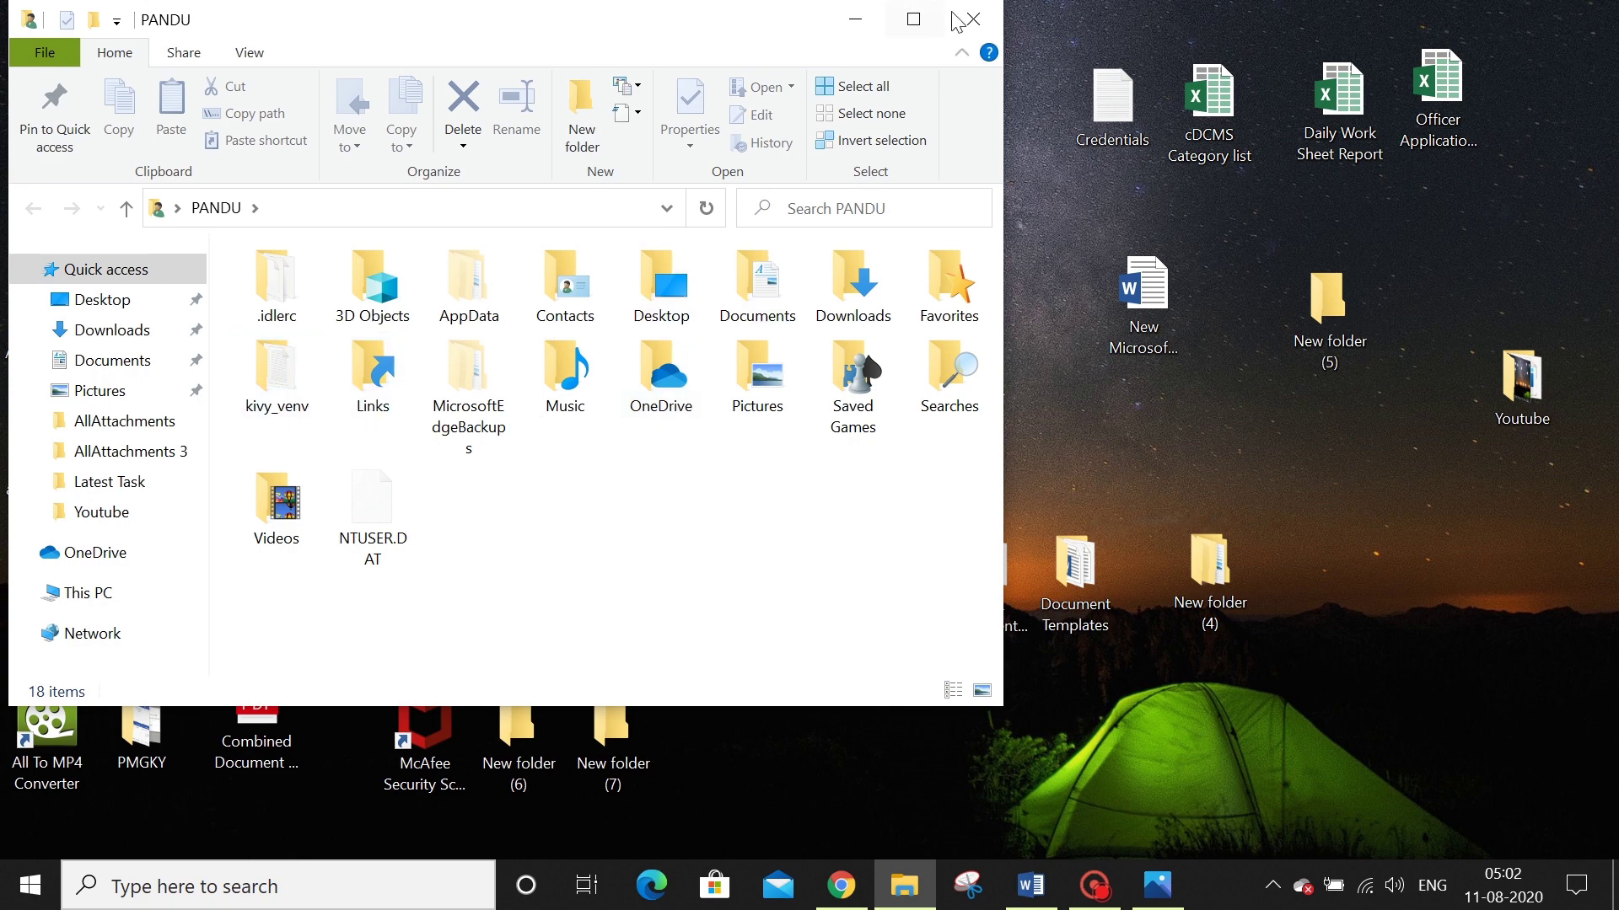
left_click(992, 18)
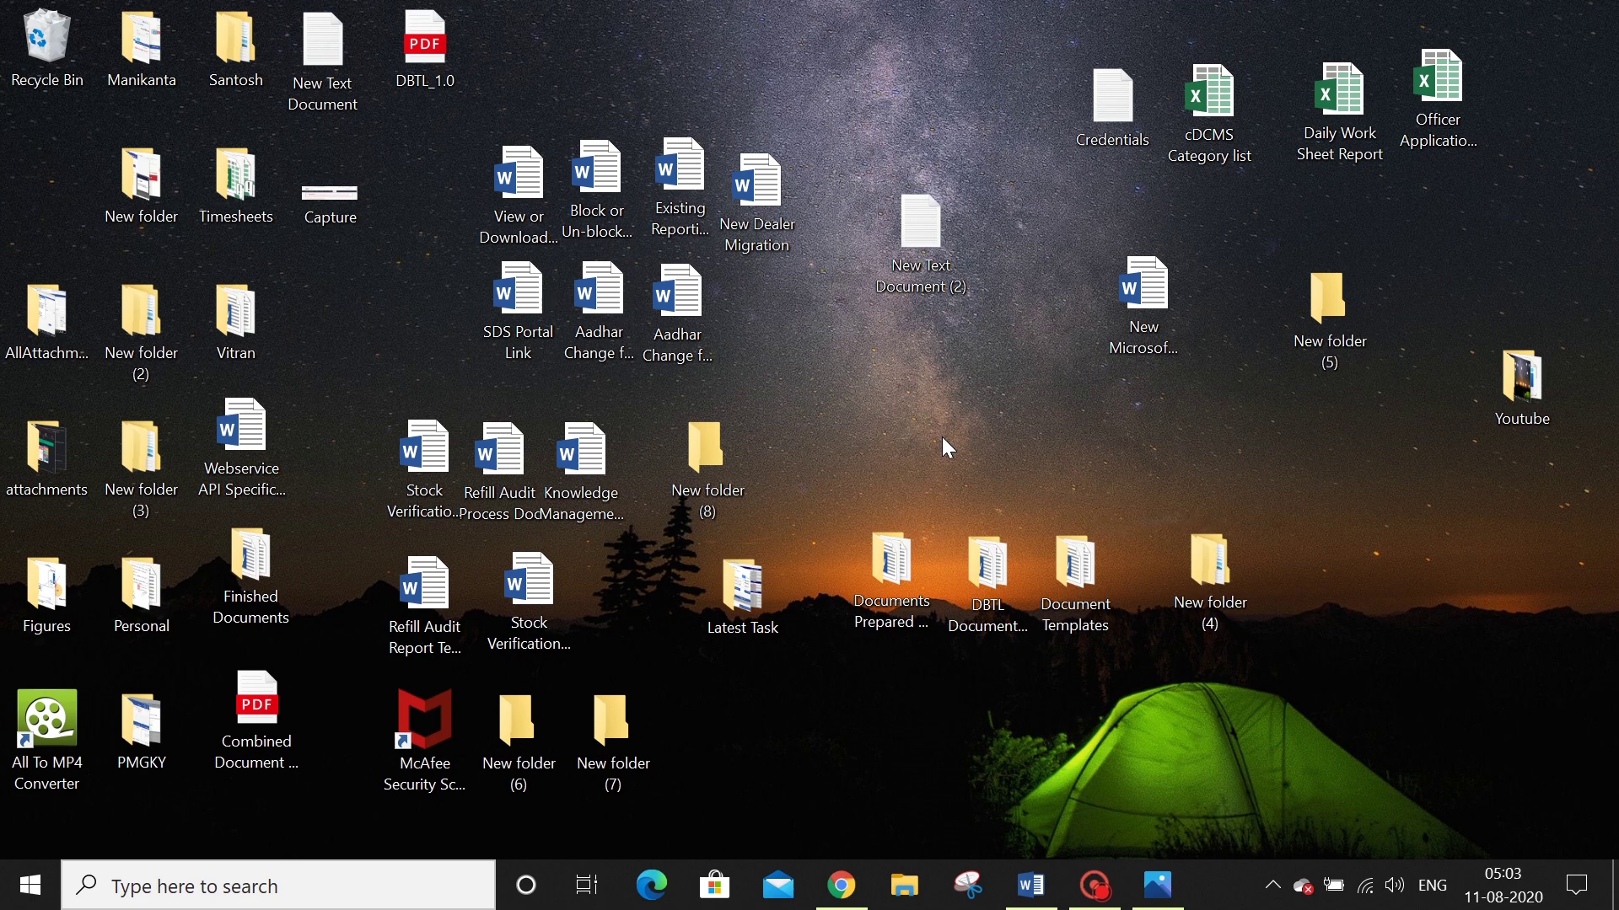
Switch to Chrome, open a new browser window and close it again.
left_click(842, 885)
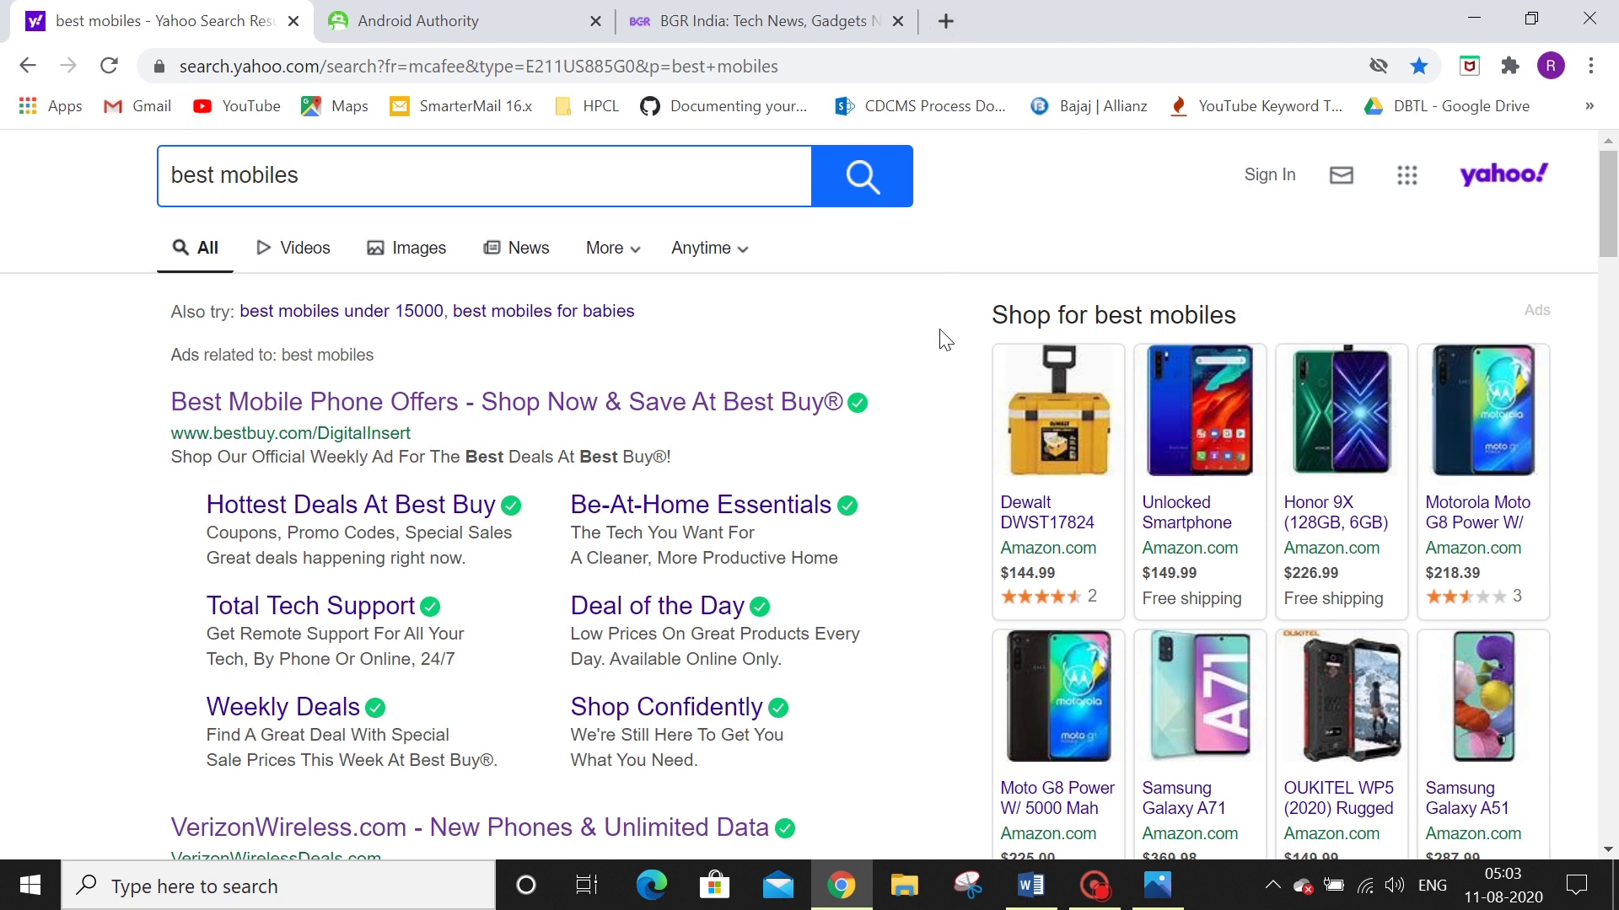
key("ctrl+n")
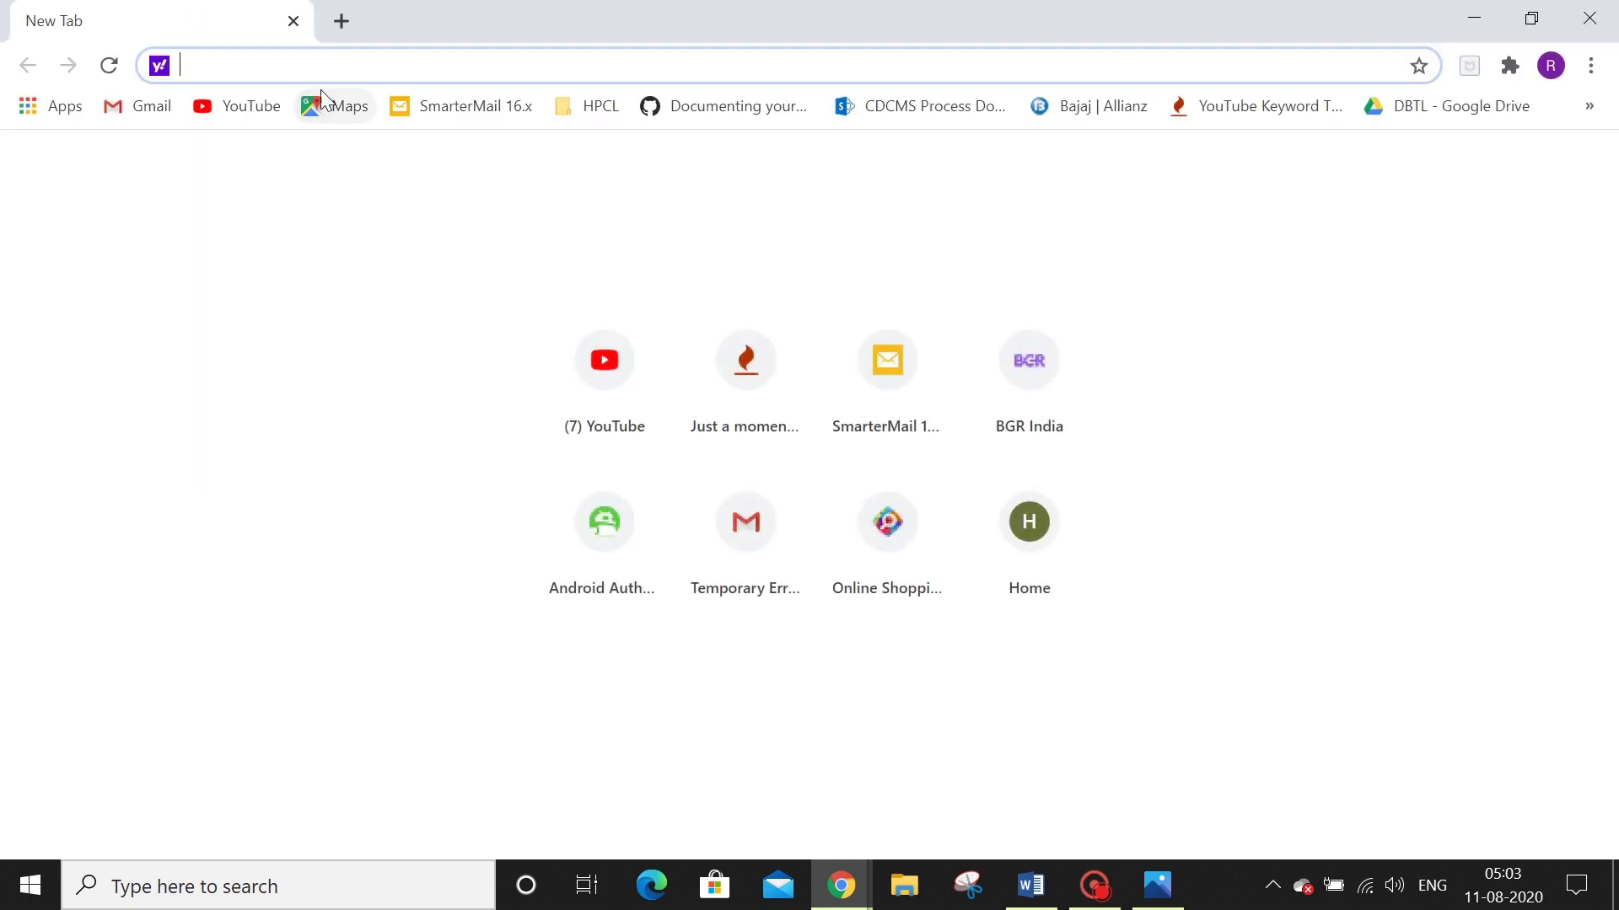
left_click(293, 23)
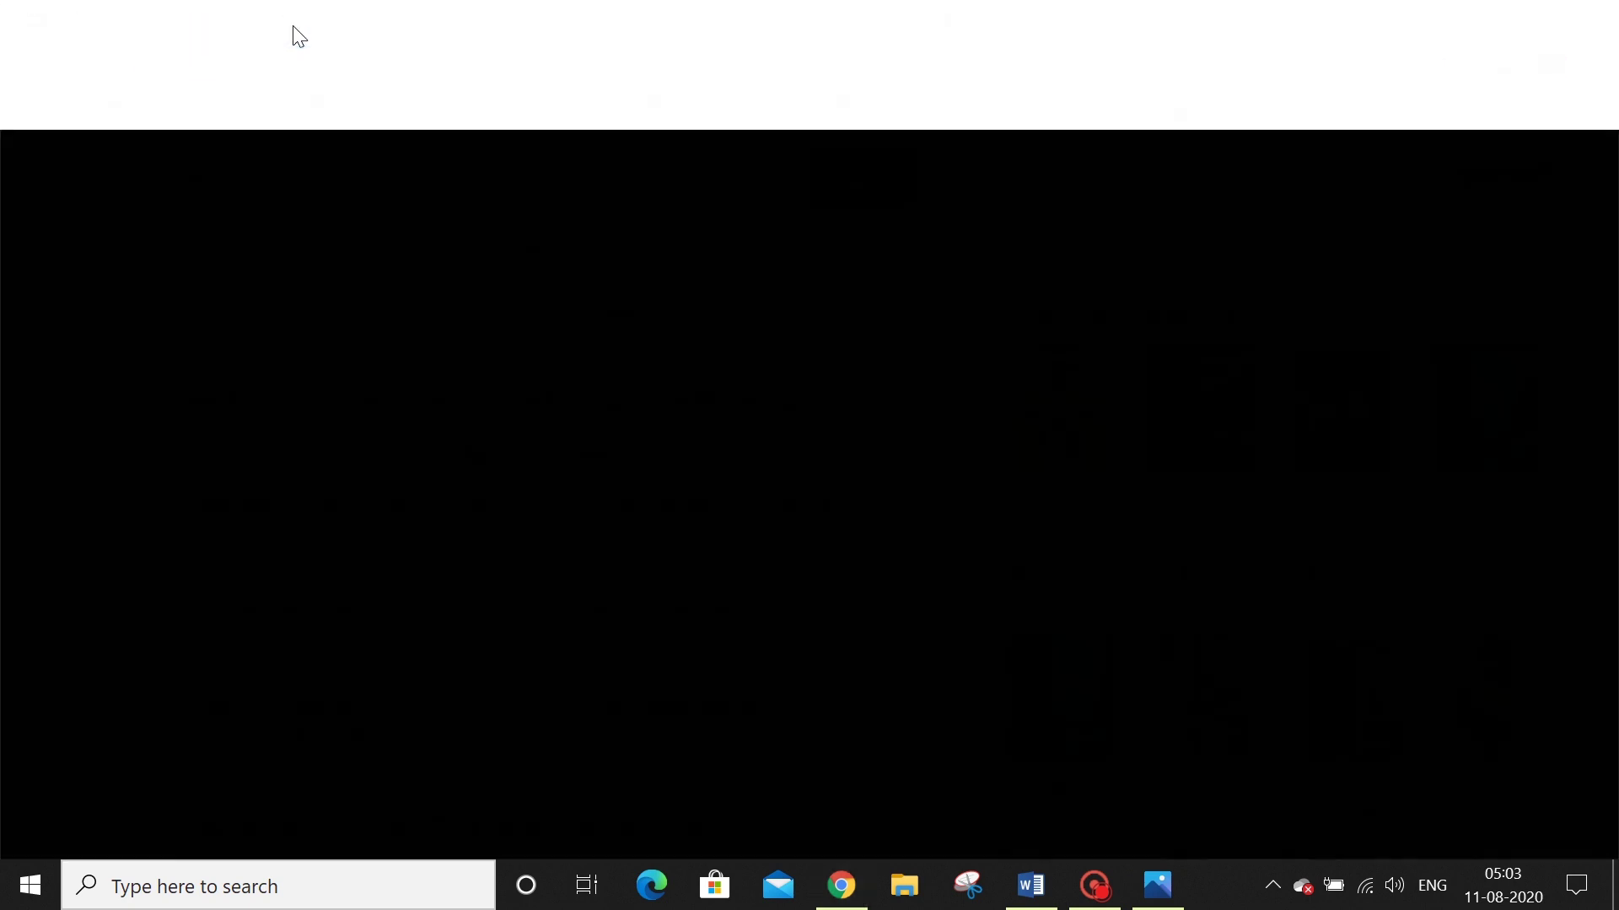
Open a new browser tab and close it, and open a new incognito window and close it.
key("ctrl+t")
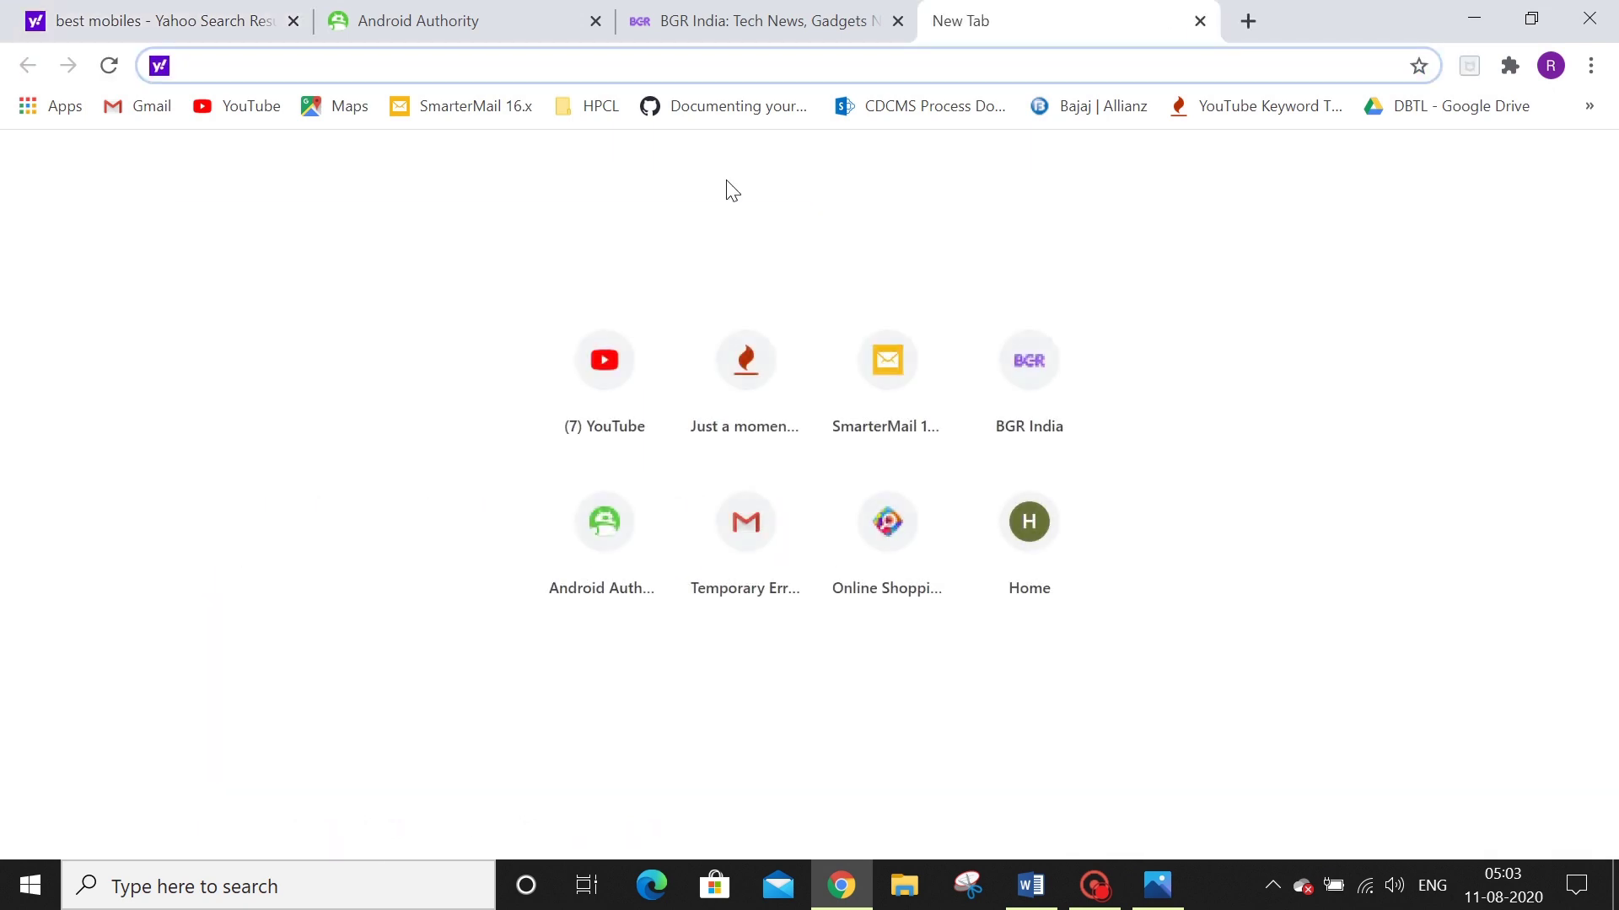
left_click(1198, 24)
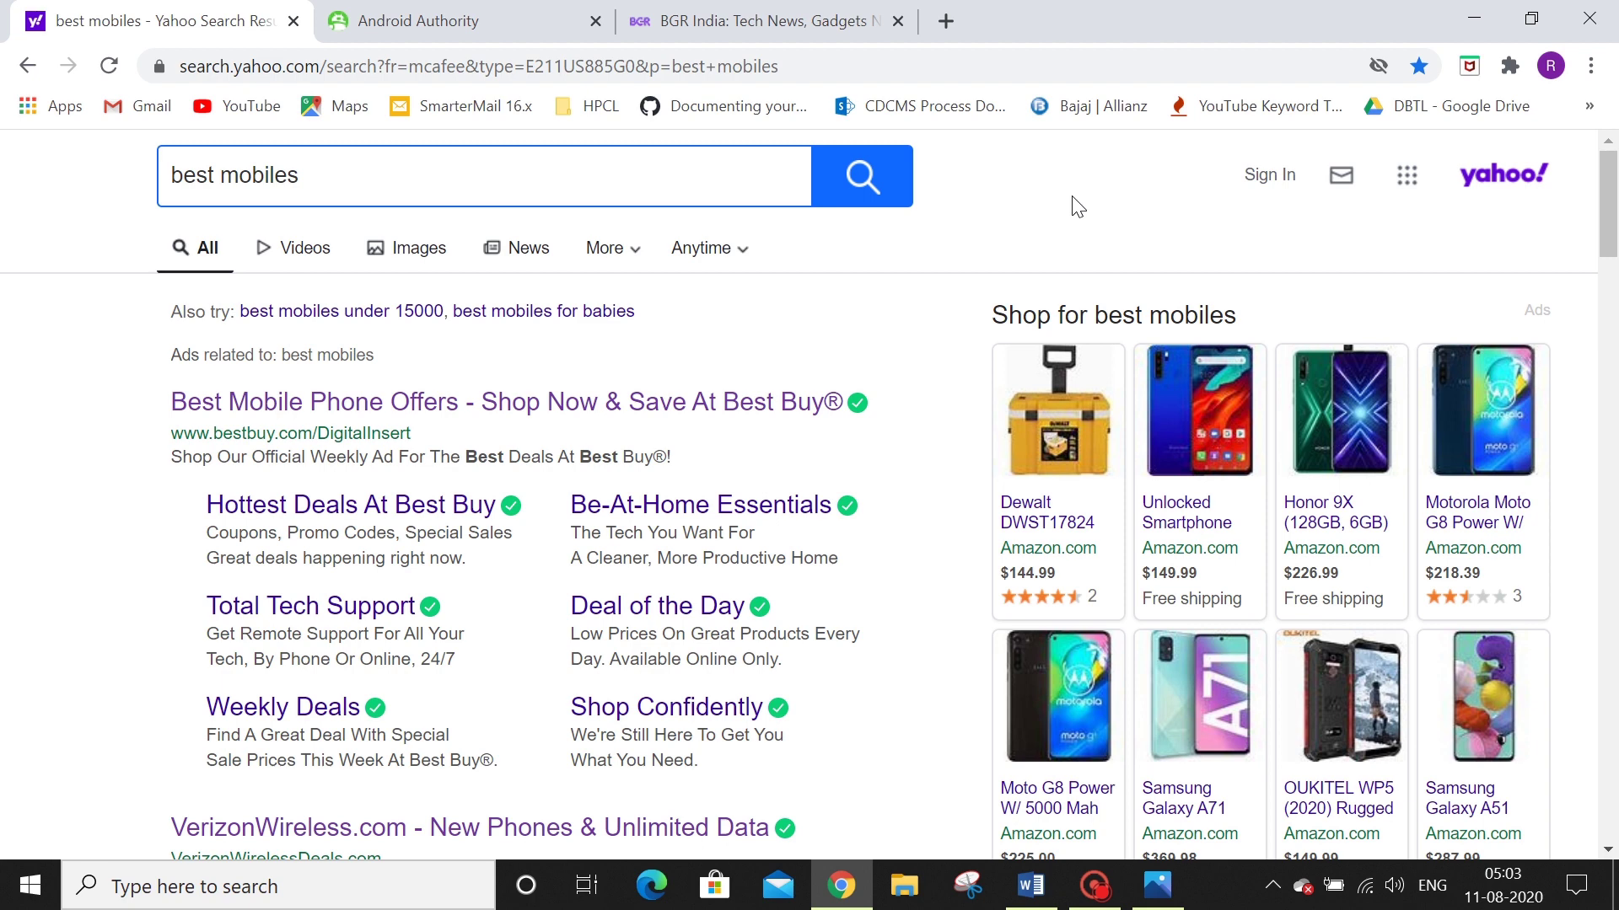
key("ctrl+shift+n")
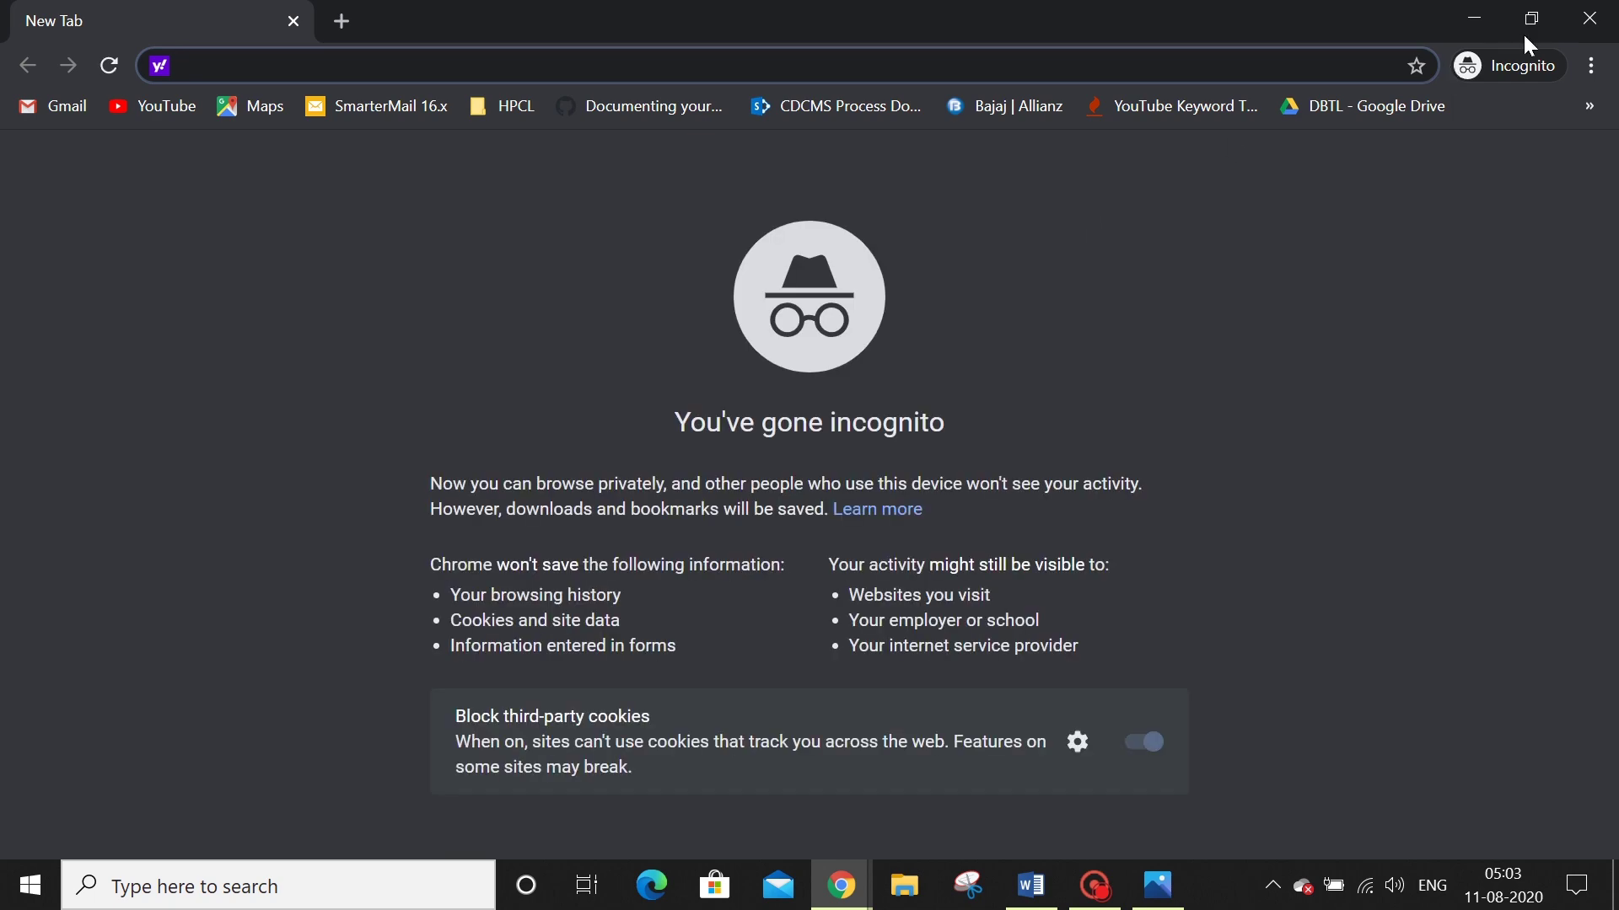
left_click(1589, 18)
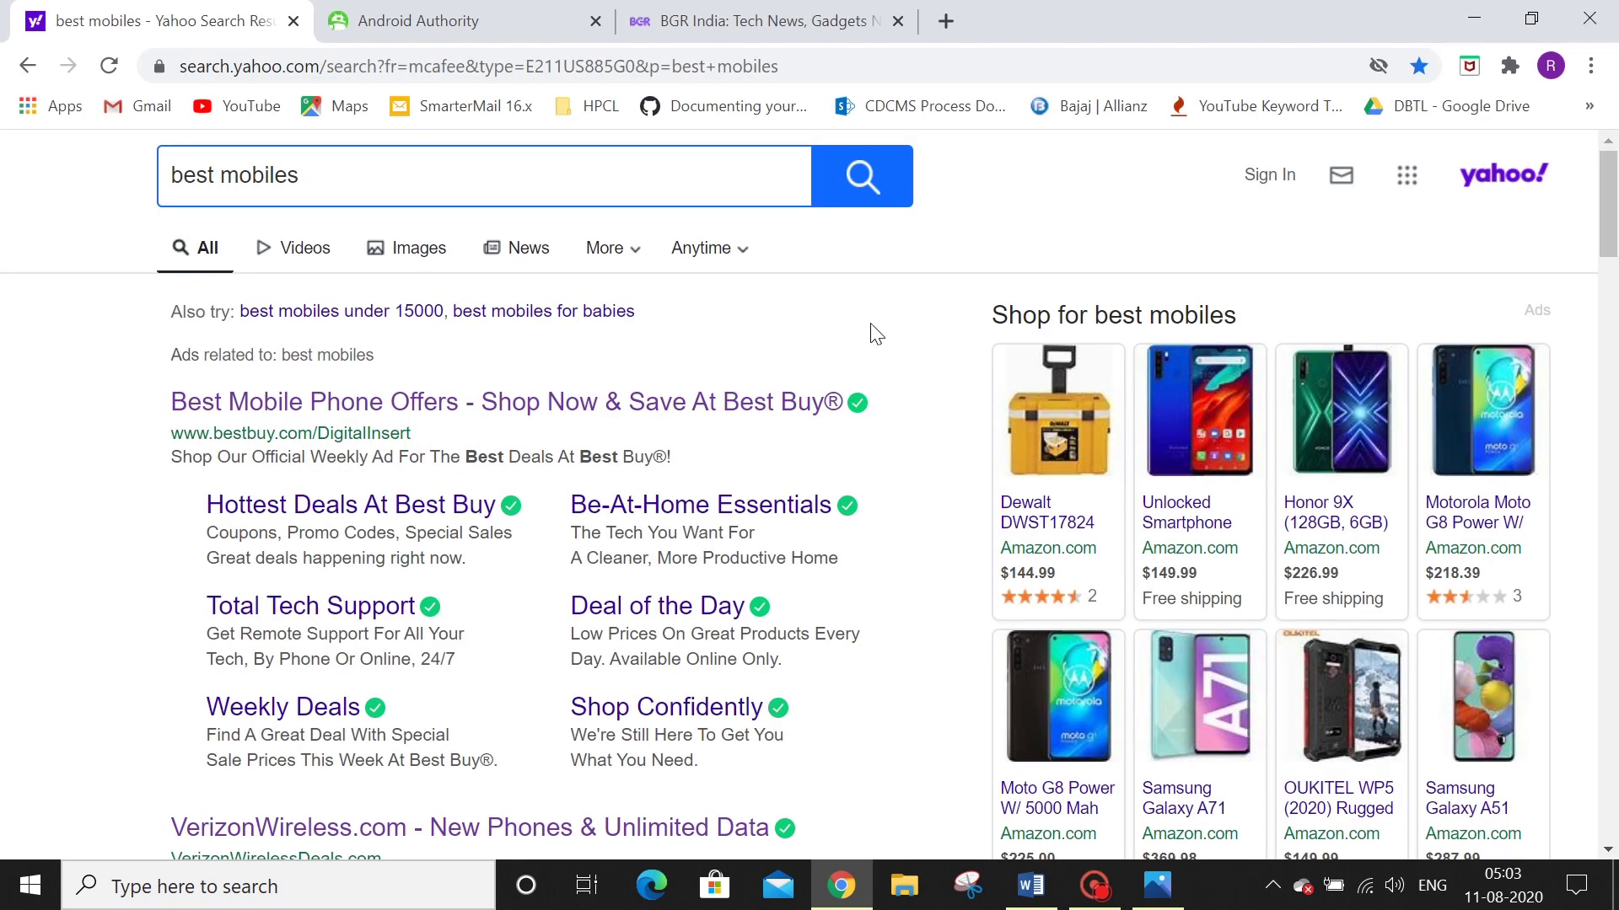
Close the BGR India tab and reopen it.
left_click(897, 21)
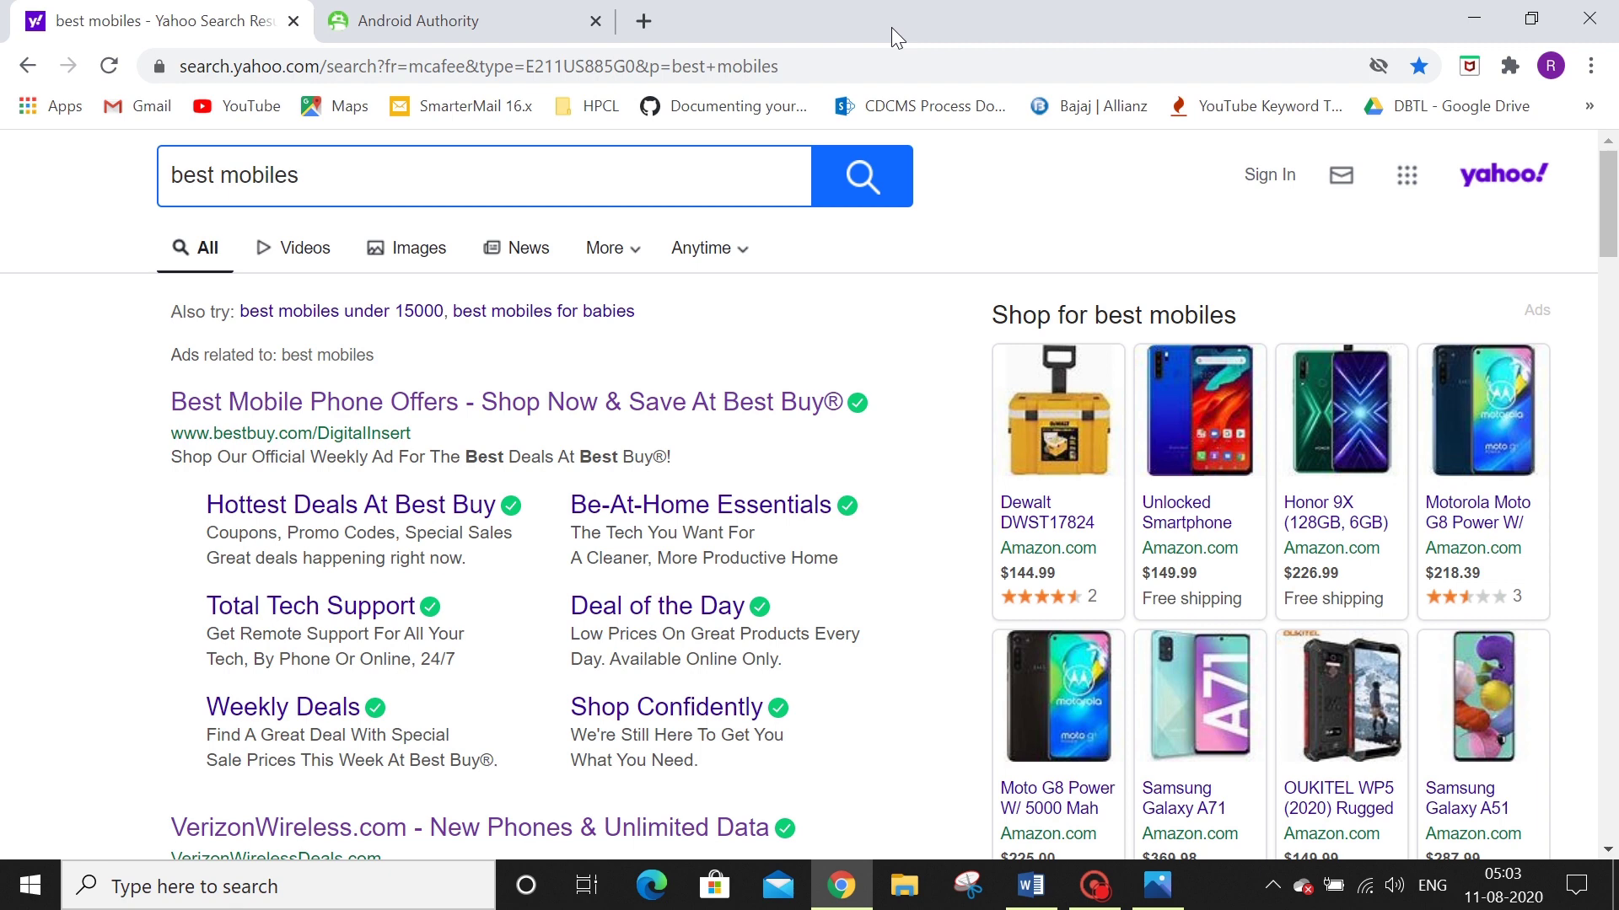
left_click(643, 23)
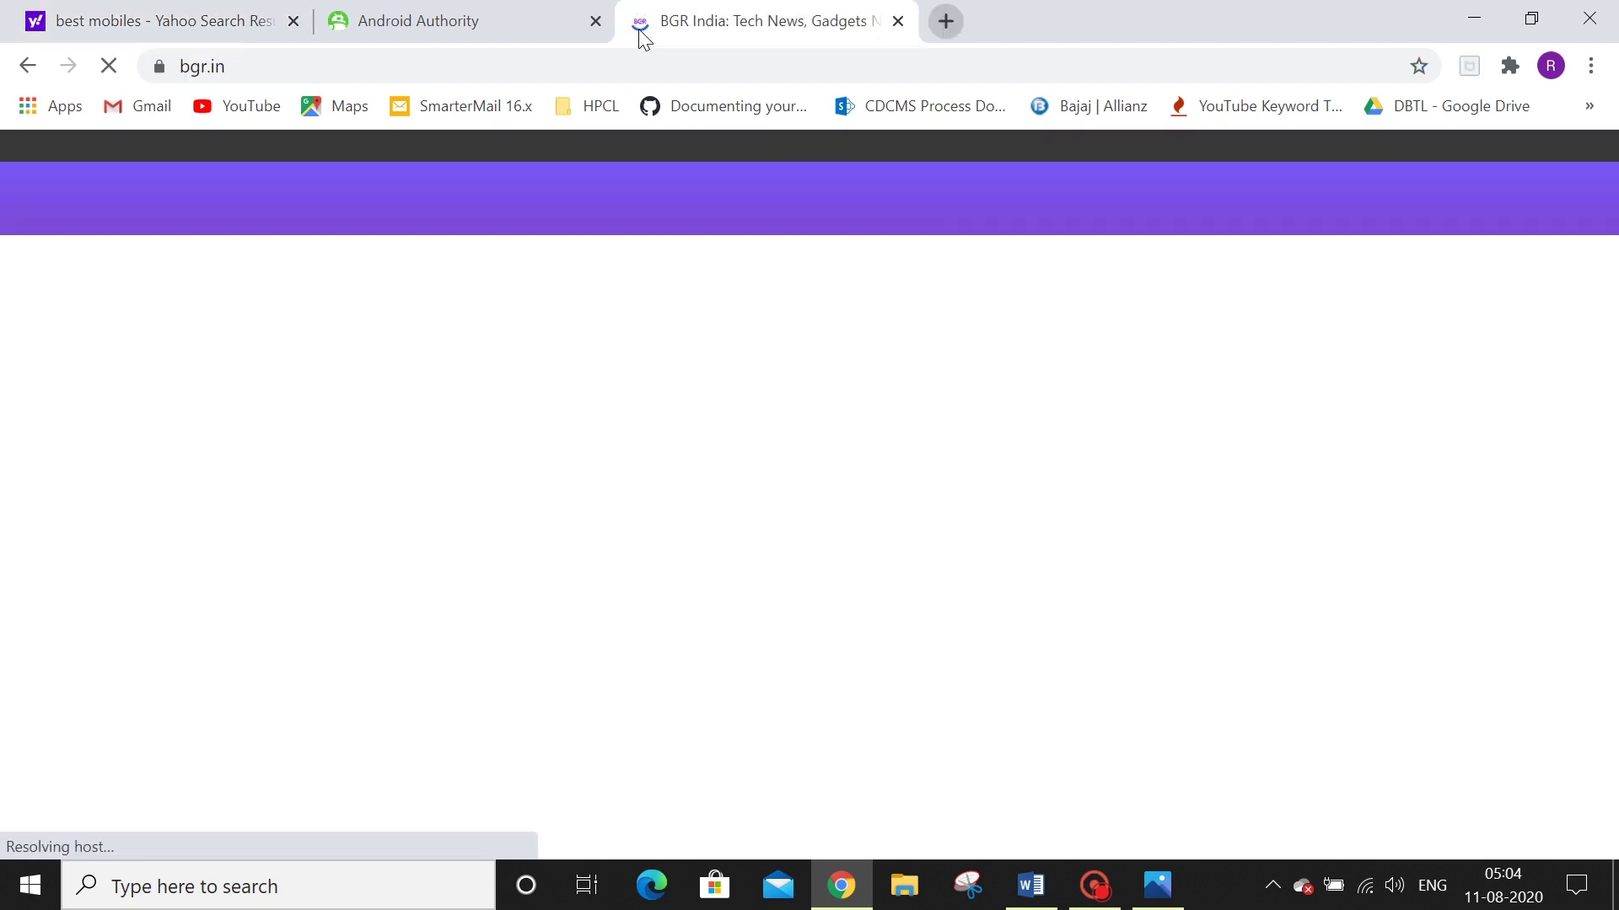